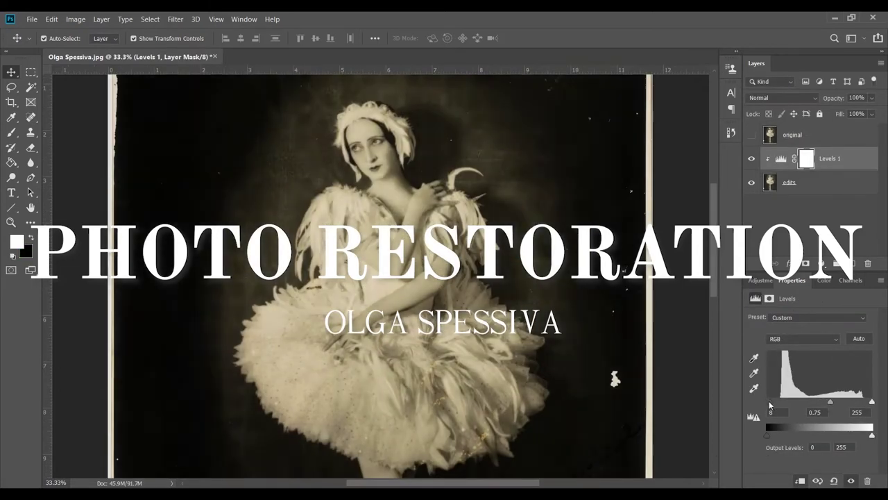
Outline the handwriting on the edits layer with the Polygonal Lasso and add the Black & White adjustment above Levels
scroll(640, 285, down, 2)
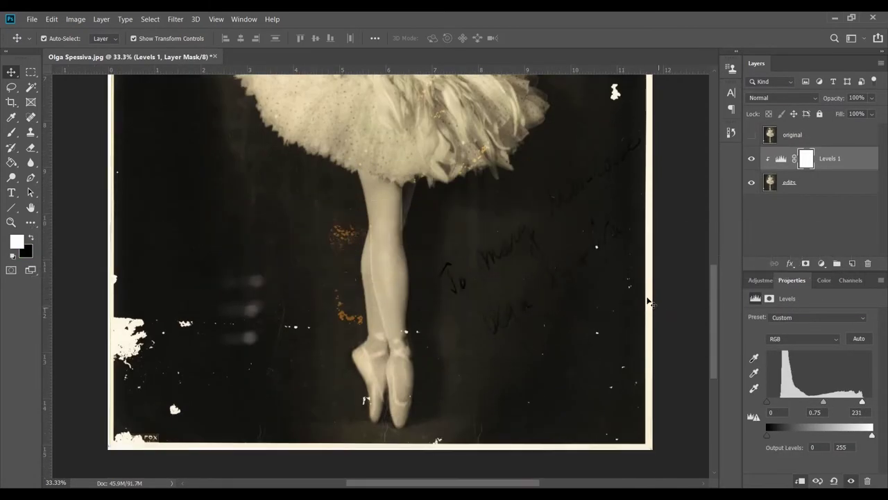
click(810, 183)
key(l)
click(430, 274)
click(537, 358)
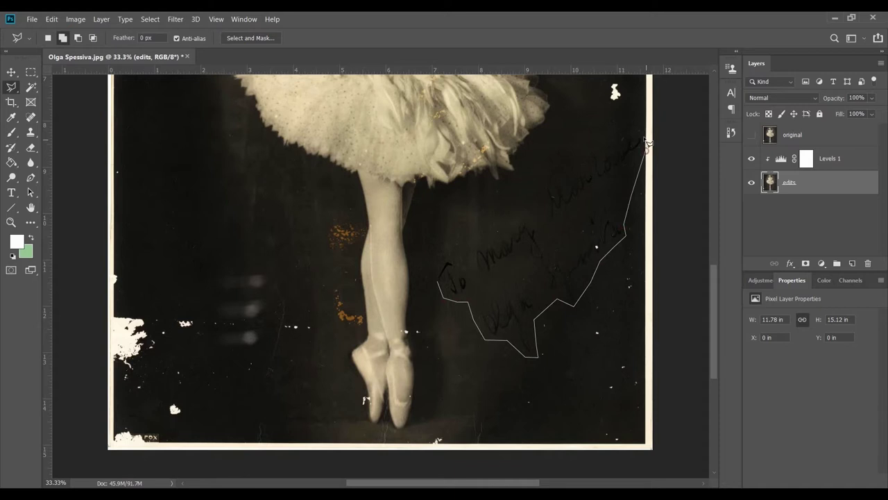
click(644, 129)
click(430, 274)
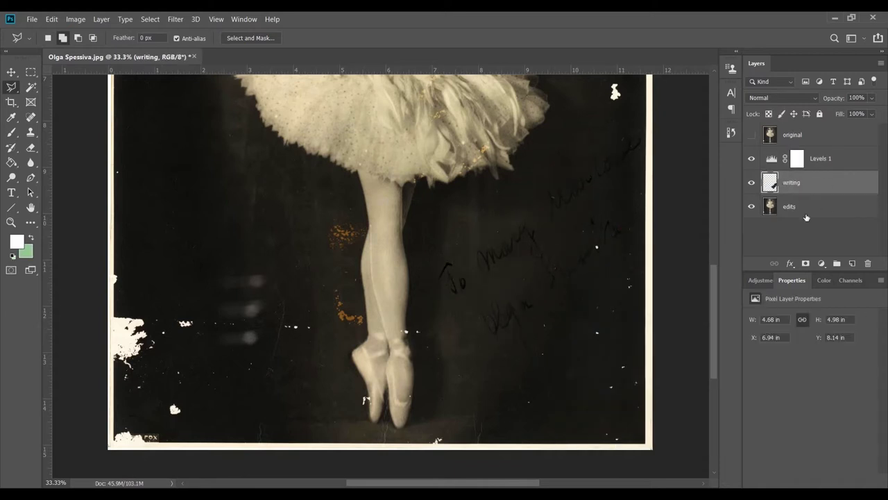
drag(824, 403, 824, 389)
scroll(616, 238, up, 3)
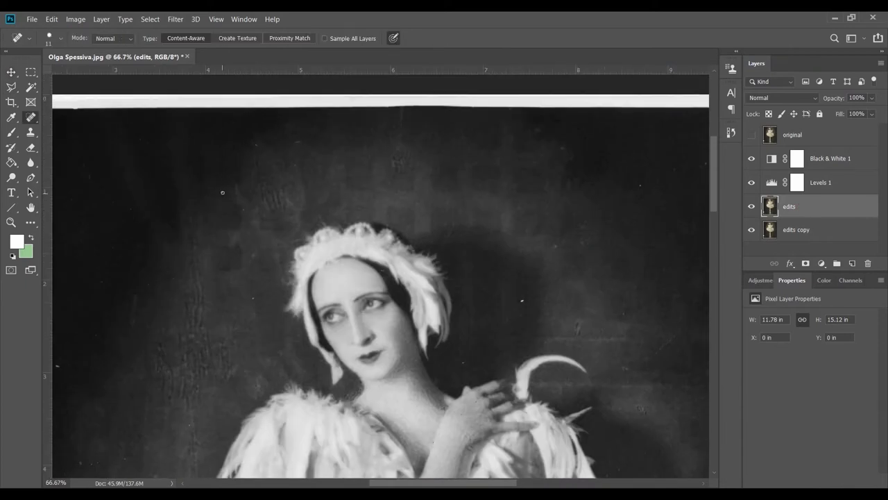
Enlarge the Spot Healing Brush to 13 px and scan the photo's left side for specks
key(bracketright)
scroll(293, 183, down, 3)
scroll(474, 256, right, 3)
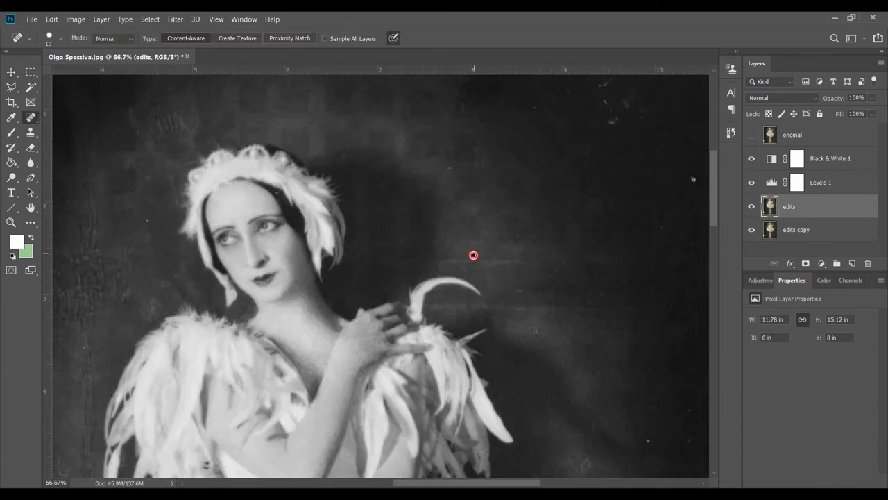
scroll(307, 155, up, 2)
scroll(297, 182, left, 5)
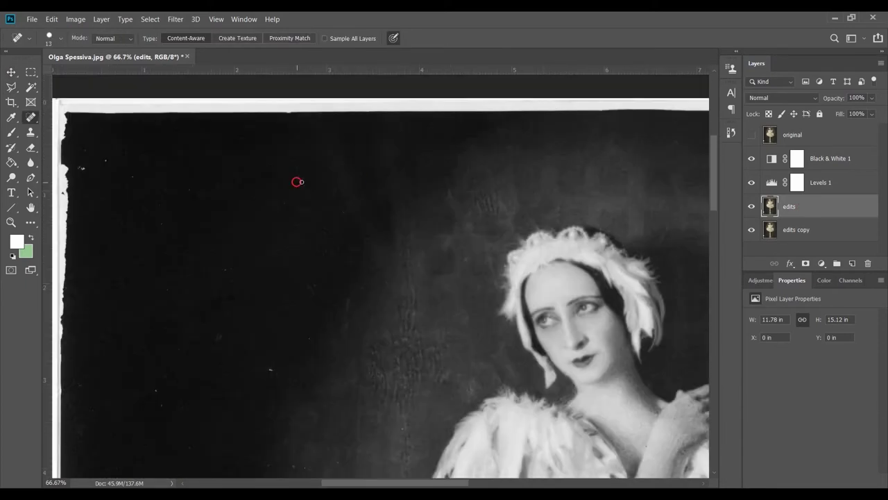
scroll(349, 297, down, 1)
scroll(313, 229, left, 4)
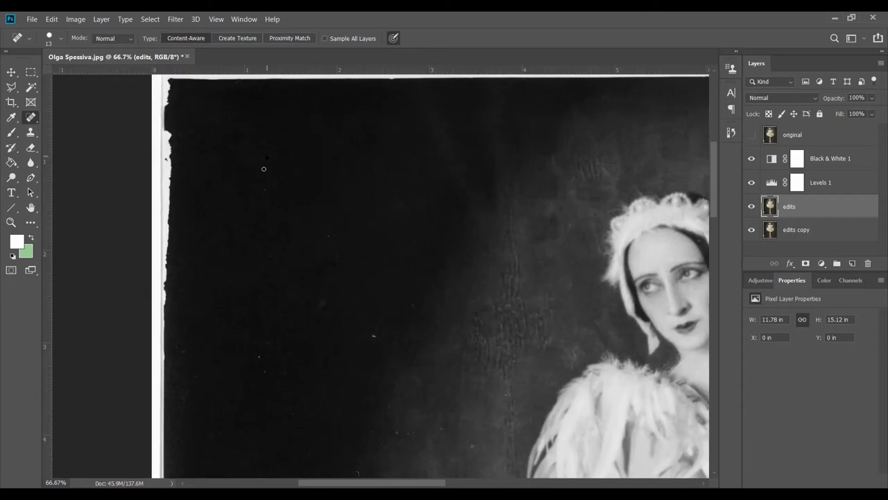
scroll(400, 263, down, 5)
scroll(399, 264, left, 4)
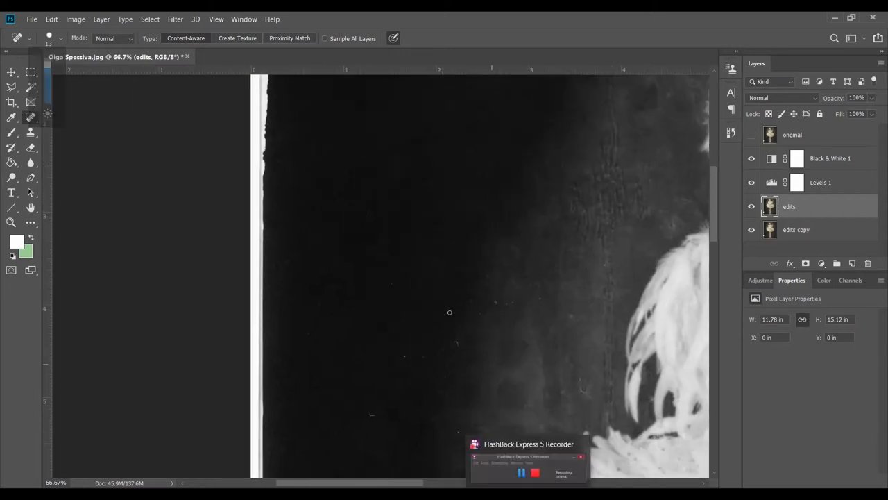
scroll(408, 405, down, 5)
scroll(424, 225, right, 1)
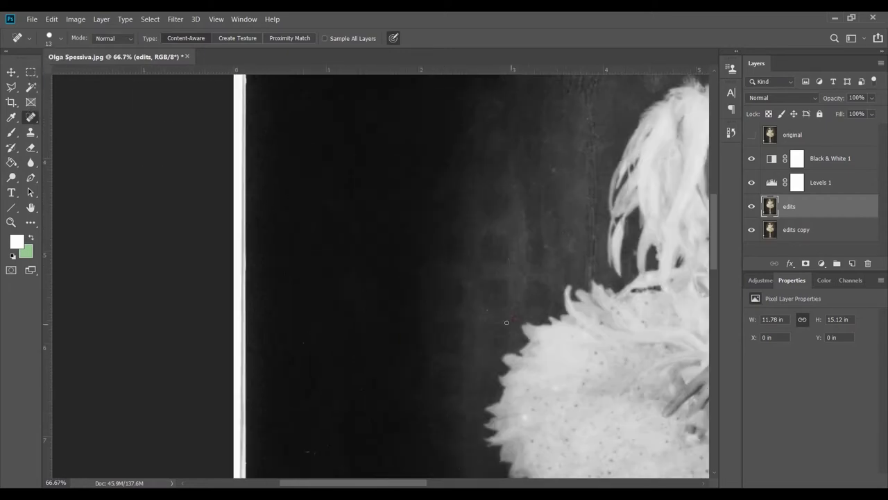
scroll(590, 116, down, 5)
scroll(402, 224, left, 3)
scroll(415, 282, down, 4)
Heal the dust blemish in the dark background along the left edge
scroll(426, 222, right, 1)
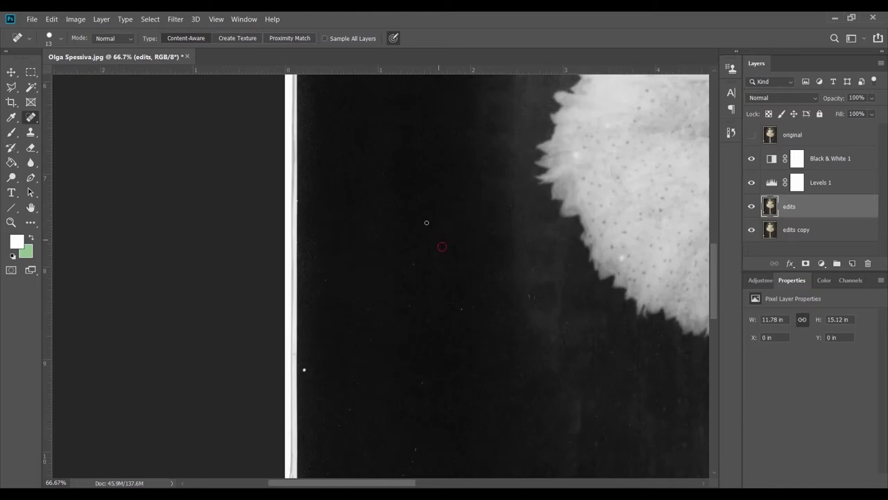
scroll(460, 307, down, 6)
scroll(414, 145, left, 1)
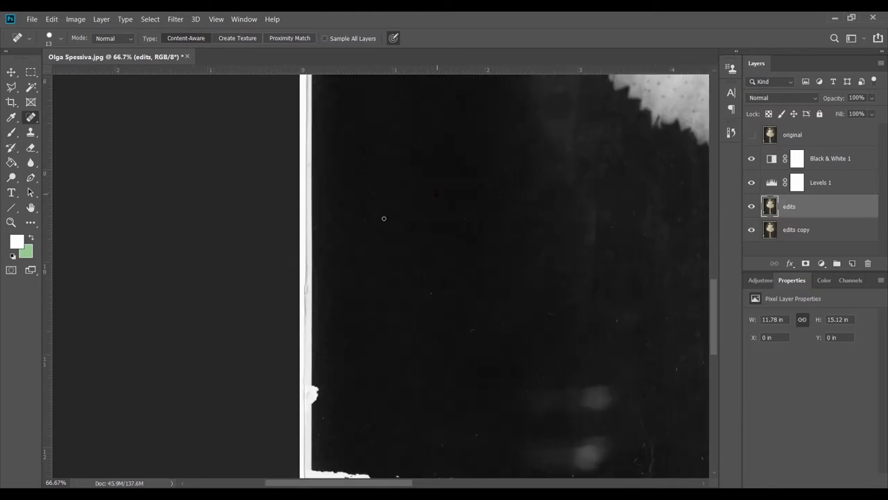
scroll(536, 293, down, 2)
scroll(413, 169, down, 4)
scroll(413, 169, right, 3)
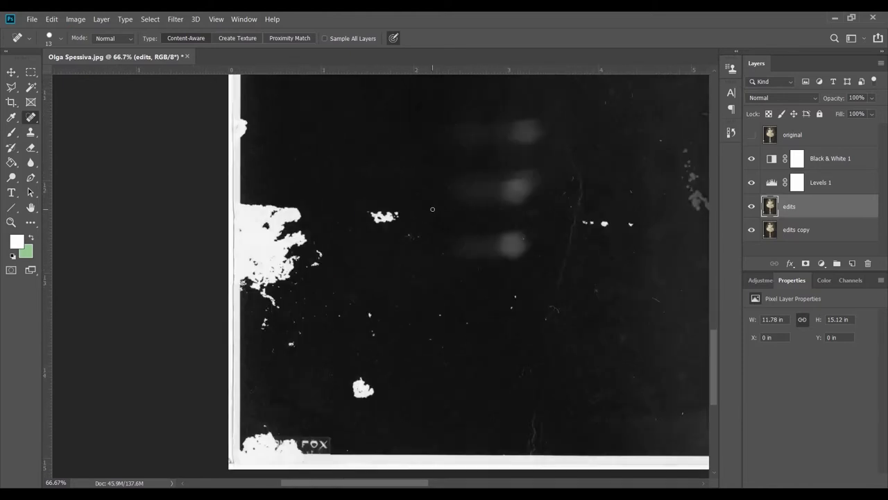
scroll(573, 287, right, 5)
scroll(573, 286, up, 1)
drag(455, 145, 469, 161)
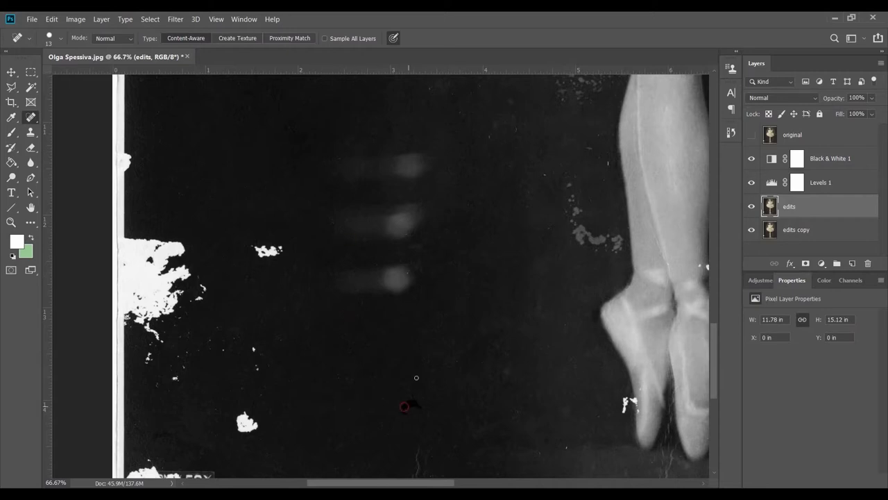
scroll(416, 378, down, 4)
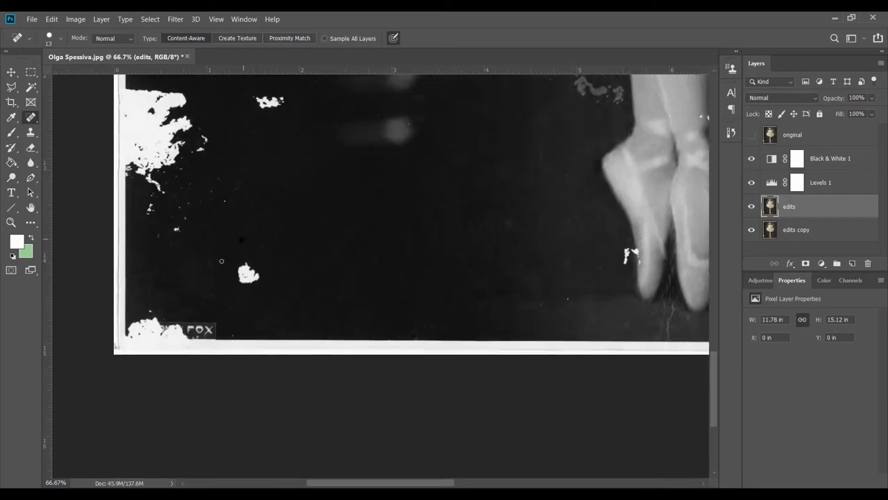
scroll(163, 193, up, 5)
scroll(163, 192, left, 1)
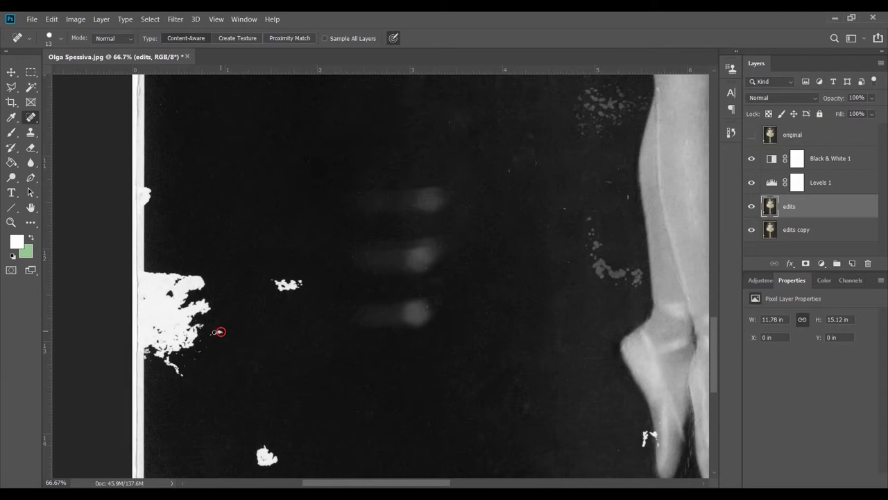
scroll(416, 278, down, 3)
key(ctrl+1)
Zoom to 200% on the pointe shoes and set up the Clone Stamp brush
scroll(486, 277, right, 3)
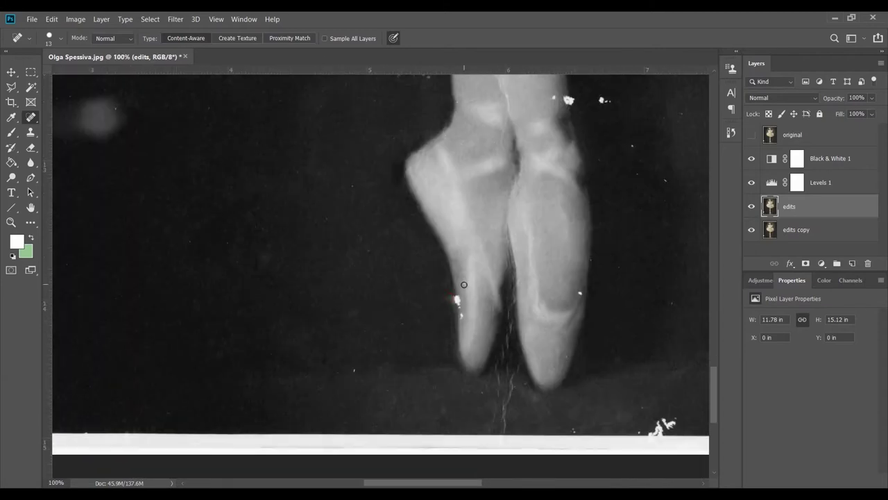
key(s)
right_click(457, 297)
key(Escape)
key(j)
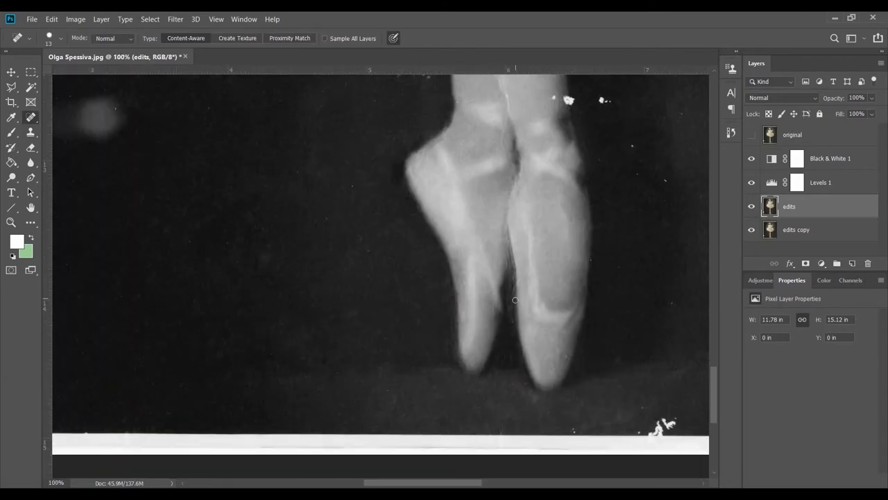
key(ctrl+plus)
key(s)
Retouch the dark gap between the shoes with Dodge (Midtones, 2%) and heal the white speck beside them
scroll(420, 264, down, 1)
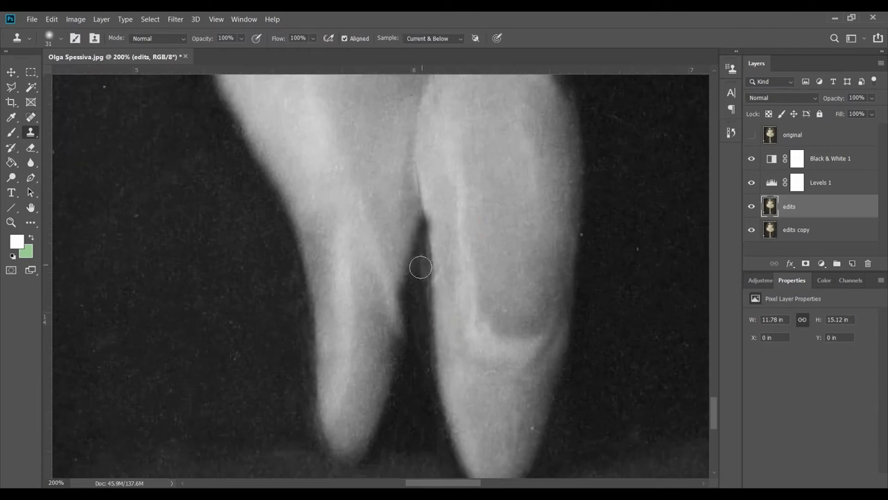
key(o)
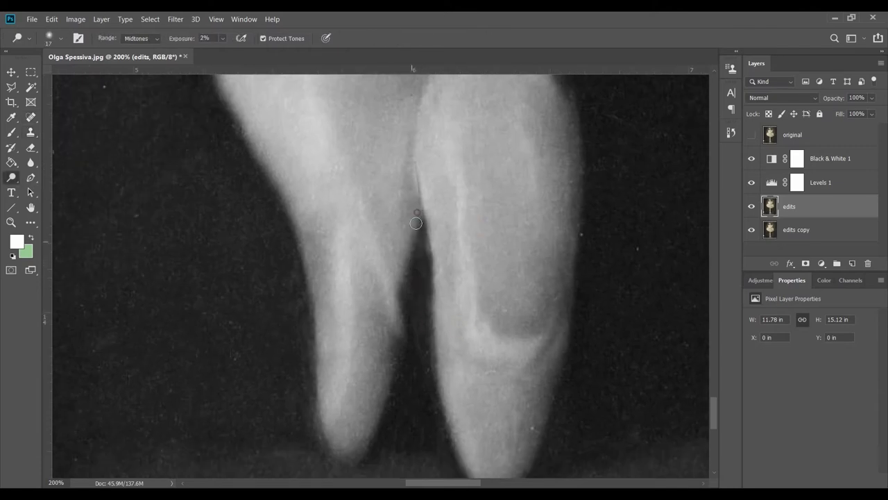
key(ctrl+minus)
key(ctrl+plus)
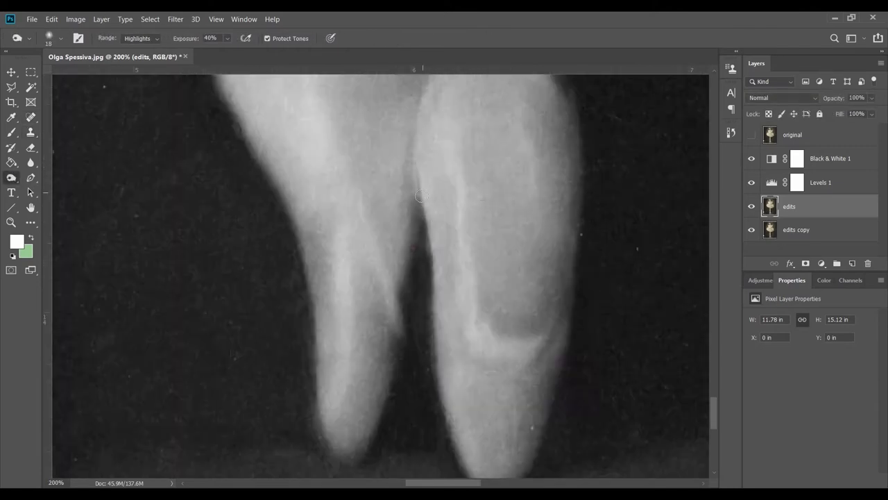
key(j)
key(ctrl+minus)
drag(466, 380, 467, 392)
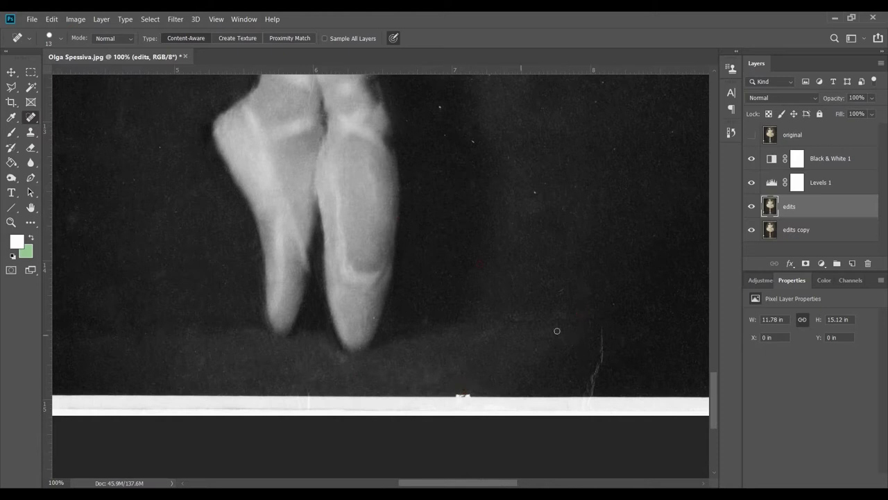
Pan around the dark background beside the tutu and head to locate white dust specks
scroll(521, 333, up, 5)
scroll(471, 174, right, 5)
scroll(624, 166, down, 3)
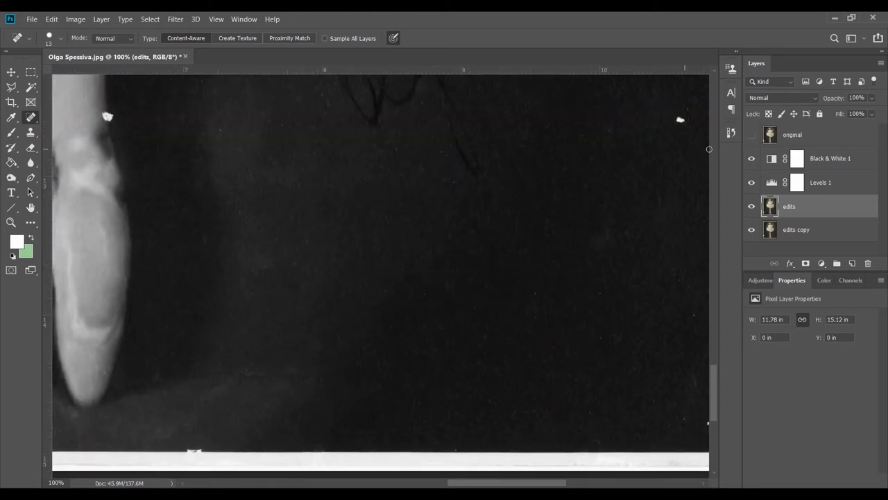
scroll(625, 222, right, 5)
scroll(485, 285, down, 2)
scroll(500, 208, up, 3)
scroll(500, 208, right, 1)
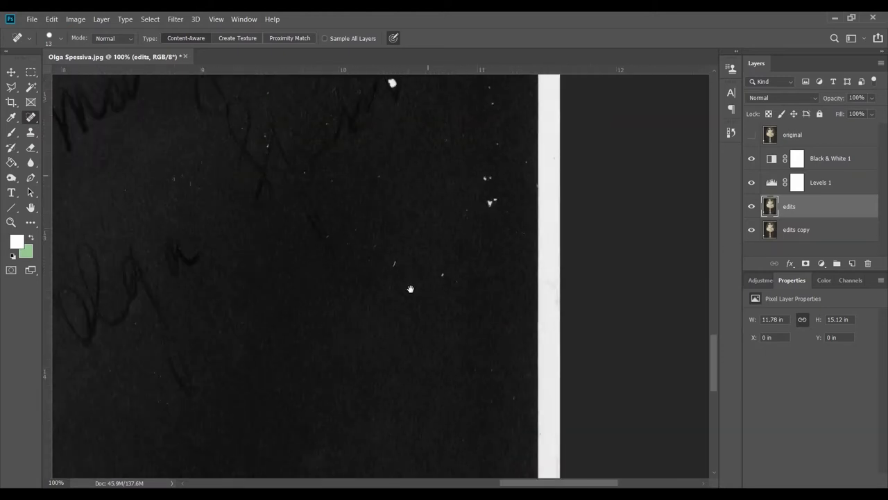
scroll(386, 245, left, 3)
scroll(416, 209, up, 1)
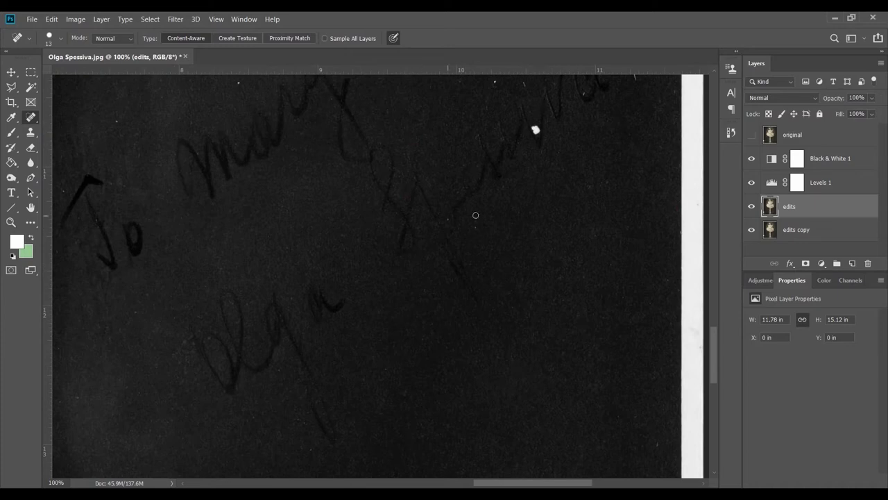
scroll(573, 168, right, 1)
scroll(347, 263, left, 4)
scroll(347, 263, up, 3)
scroll(445, 178, up, 2)
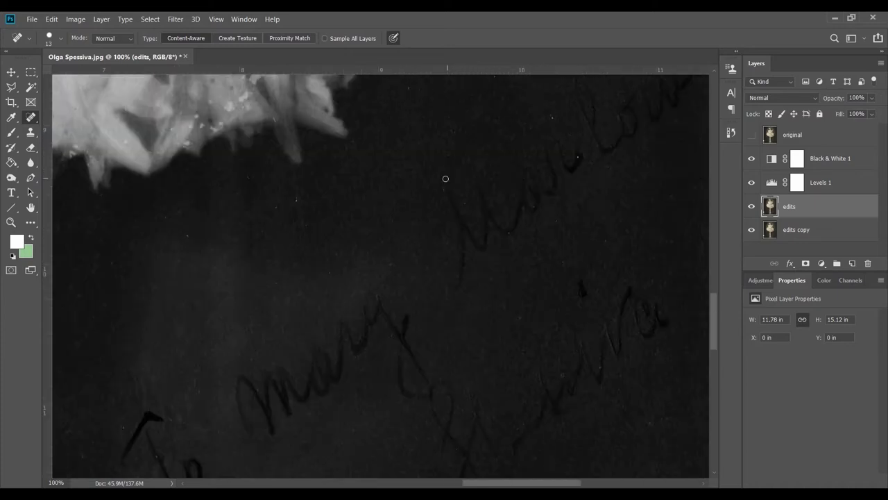
scroll(578, 156, right, 3)
scroll(461, 129, up, 3)
scroll(436, 268, left, 5)
scroll(437, 268, down, 3)
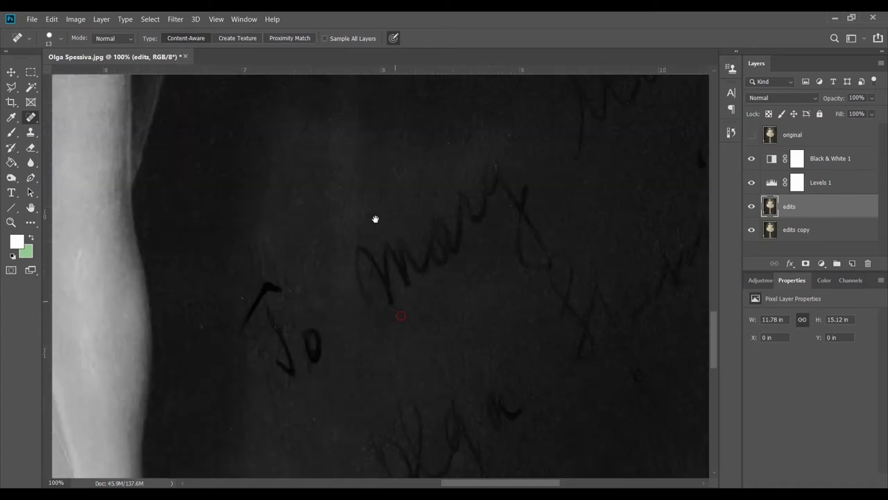
scroll(375, 218, down, 3)
scroll(380, 165, down, 1)
scroll(254, 257, left, 1)
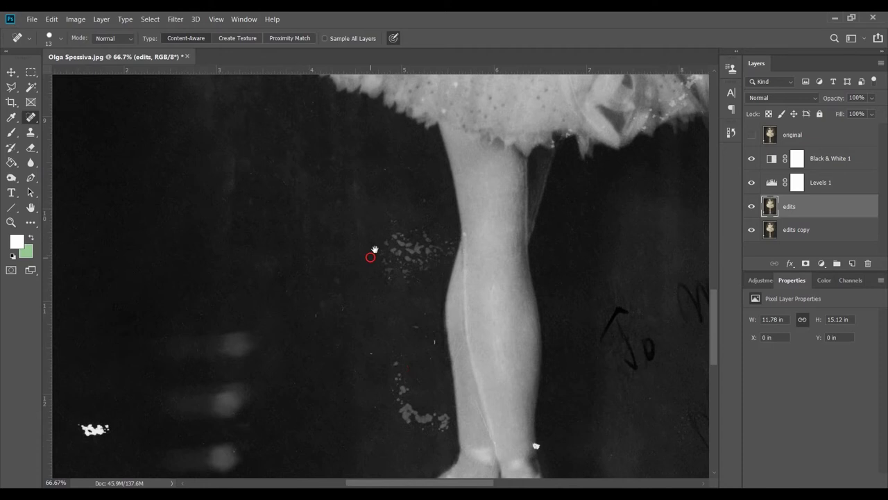
scroll(375, 250, up, 15)
scroll(374, 250, right, 6)
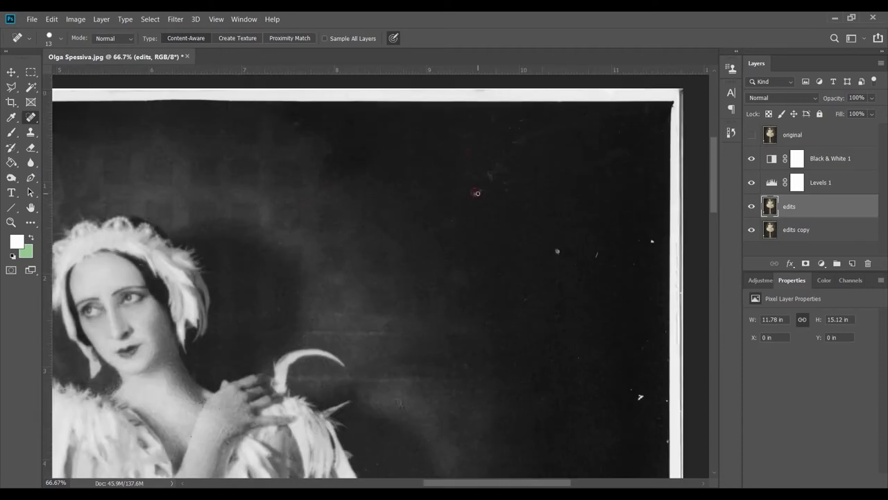
Enlarge the Spot Healing Brush to 22 and heal the speck in the dark background
right_click(526, 144)
click(624, 160)
scroll(521, 215, down, 3)
click(505, 194)
scroll(480, 262, down, 3)
scroll(481, 262, left, 1)
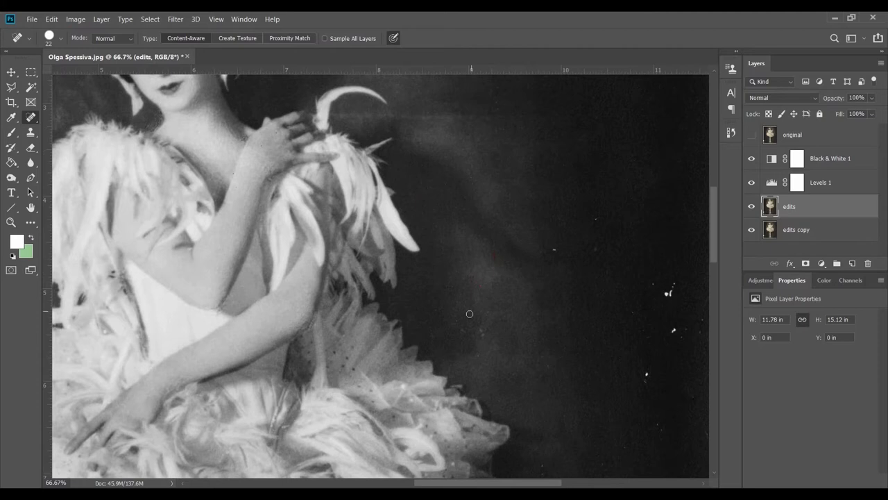
scroll(470, 314, down, 1)
scroll(469, 313, right, 2)
scroll(519, 288, down, 3)
scroll(506, 252, down, 2)
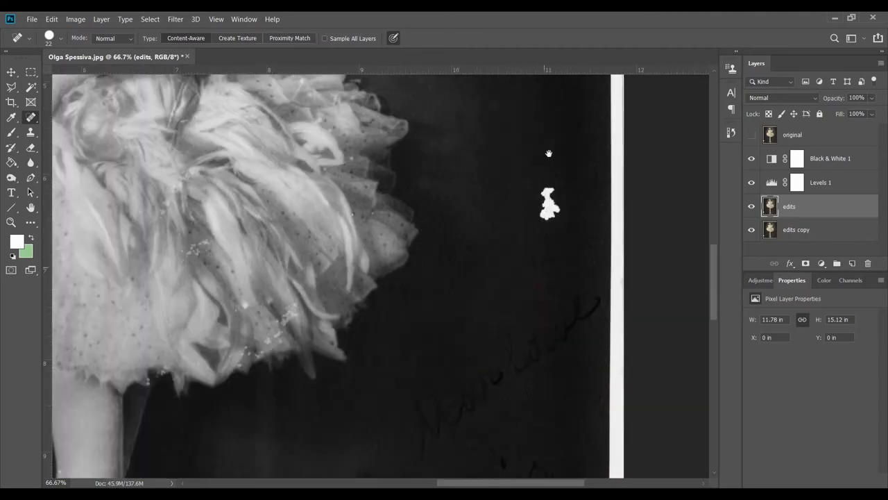
scroll(548, 153, down, 6)
scroll(548, 152, left, 6)
click(263, 265)
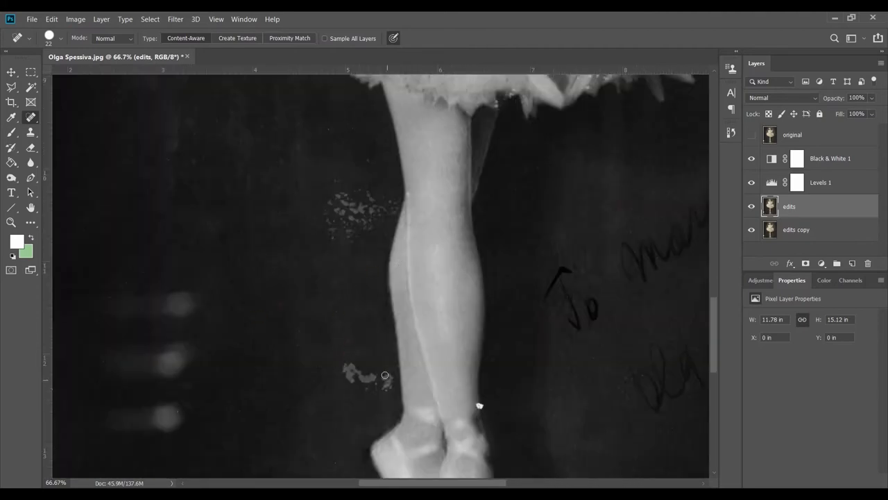
Clone dark background over the small blob left of the leg
key(s)
right_click(380, 298)
mouse_move(307, 353)
mouse_down()
mouse_move(318, 321)
mouse_move(378, 344)
mouse_up()
key(Escape)
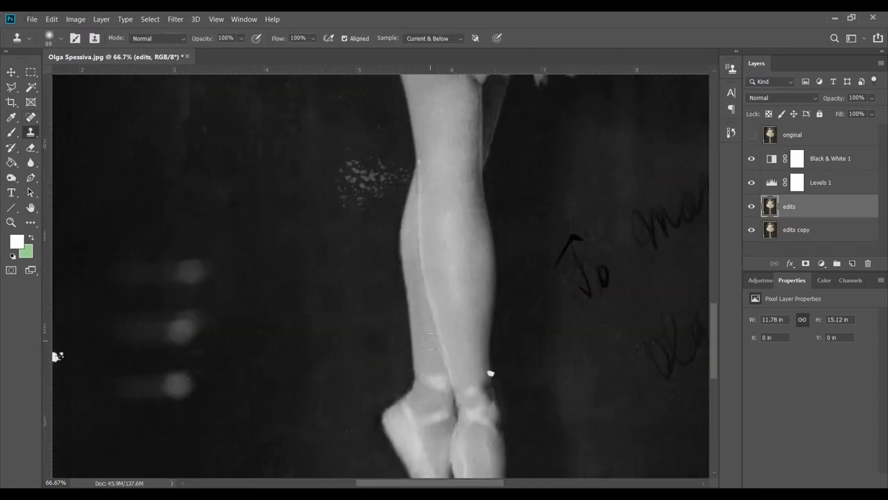
scroll(395, 340, up, 5)
scroll(391, 353, left, 3)
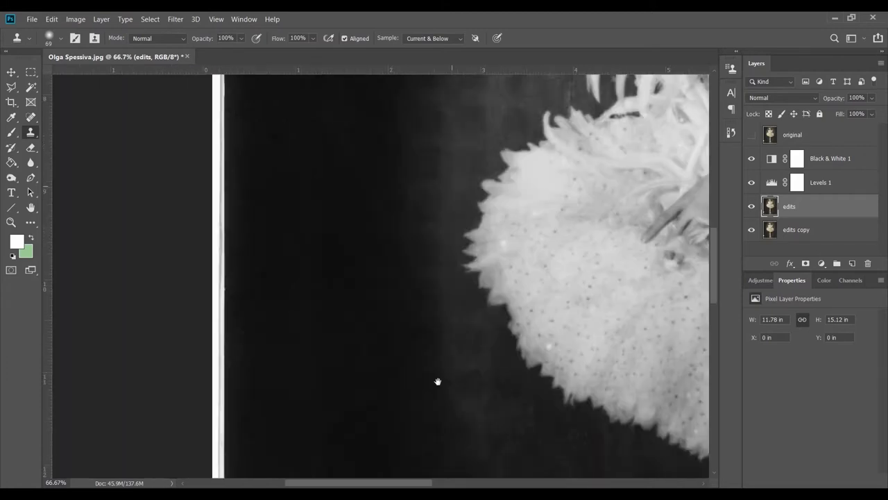
drag(437, 379, 341, 258)
scroll(341, 257, down, 4)
Select the white blob on the left edge and clone dark background over it
key(ctrl+1)
key(l)
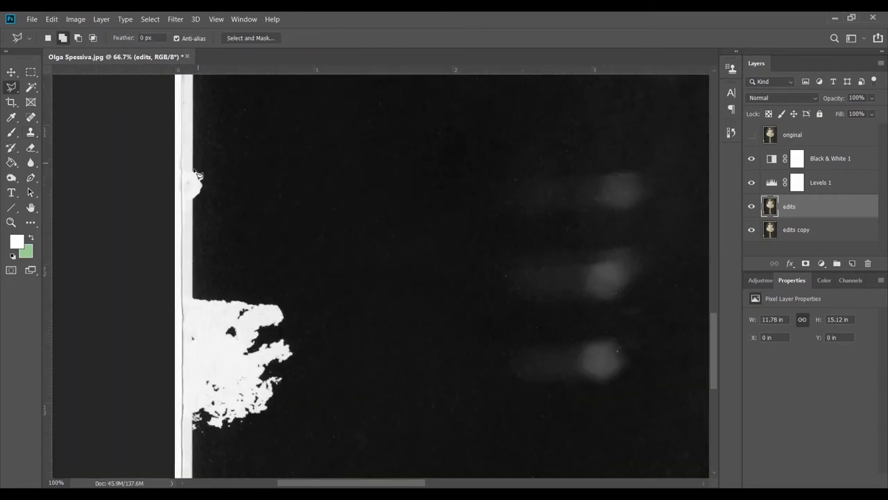
click(194, 166)
click(261, 157)
click(258, 223)
click(198, 172)
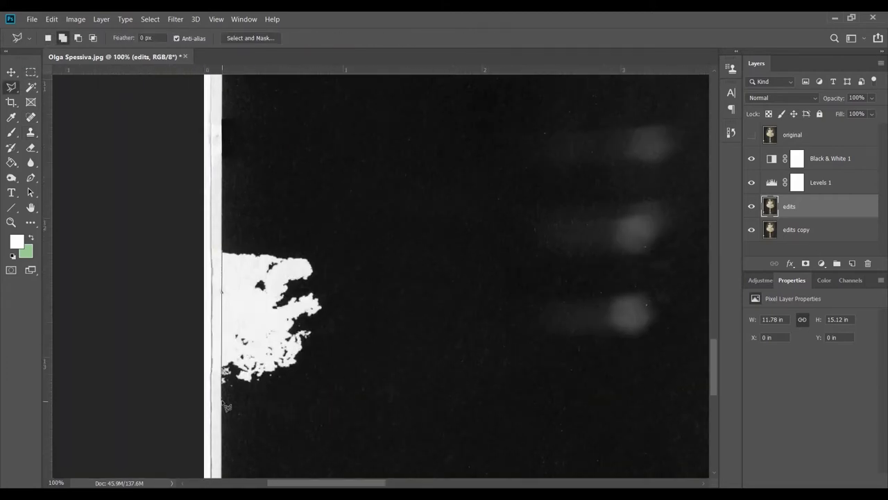
key(s)
drag(351, 209, 264, 347)
key(ctrl+d)
Select the blob beside the FOX mark and clone dark background over it
key(l)
scroll(210, 347, down, 5)
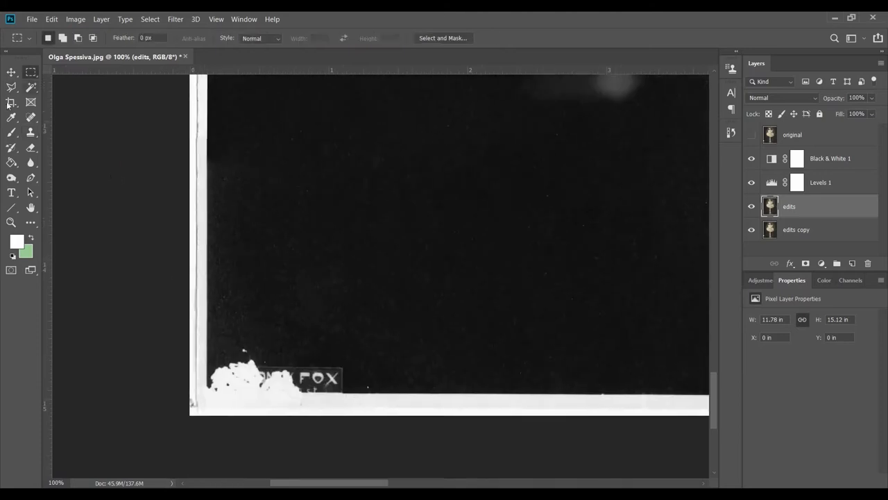
click(210, 338)
click(245, 323)
click(364, 345)
double_click(355, 388)
key(s)
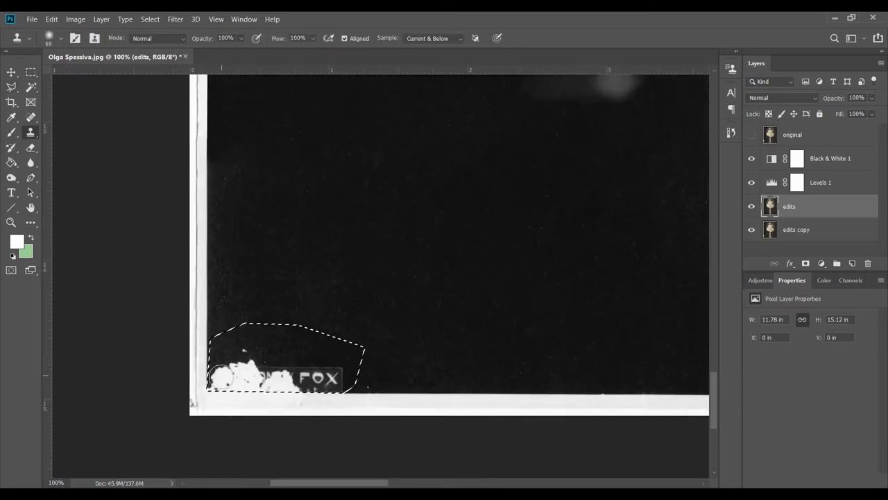
drag(291, 375, 364, 419)
key(ctrl+d)
Zoom to 200% and outline the speck on the bottom border for Clone Stamp retouching
key(ctrl+plus)
key(l)
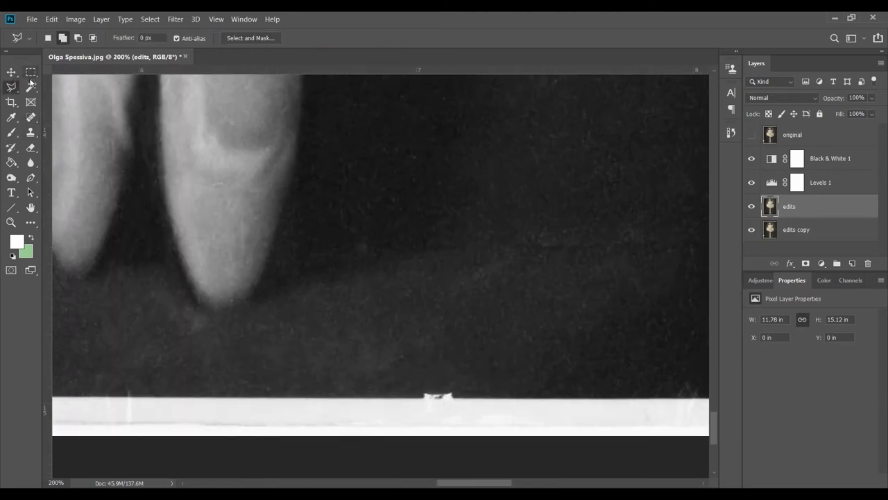
click(488, 398)
click(508, 342)
click(407, 355)
double_click(405, 394)
key(s)
right_click(419, 268)
key(m)
key(ctrl+0)
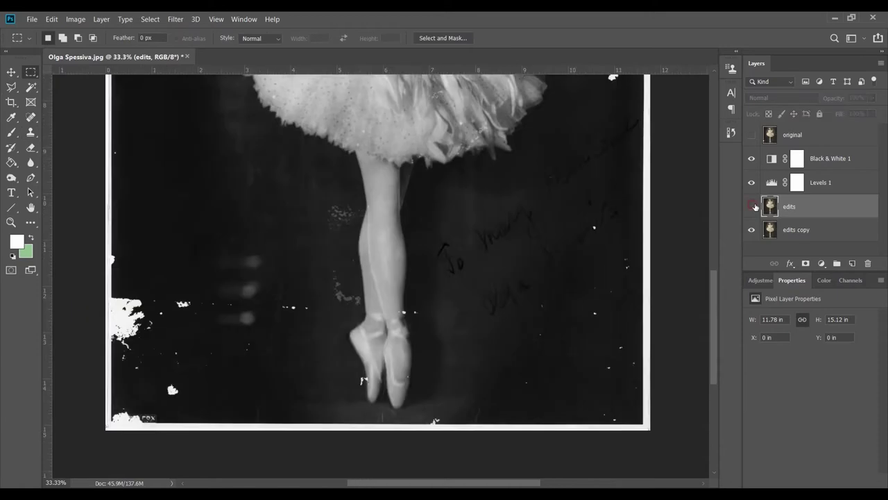
key(ctrl+1)
key(s)
right_click(409, 217)
key(Escape)
Turn the edits layer back on and clone dark background over a white blob near the legs
click(425, 298)
key(ctrl+minus)
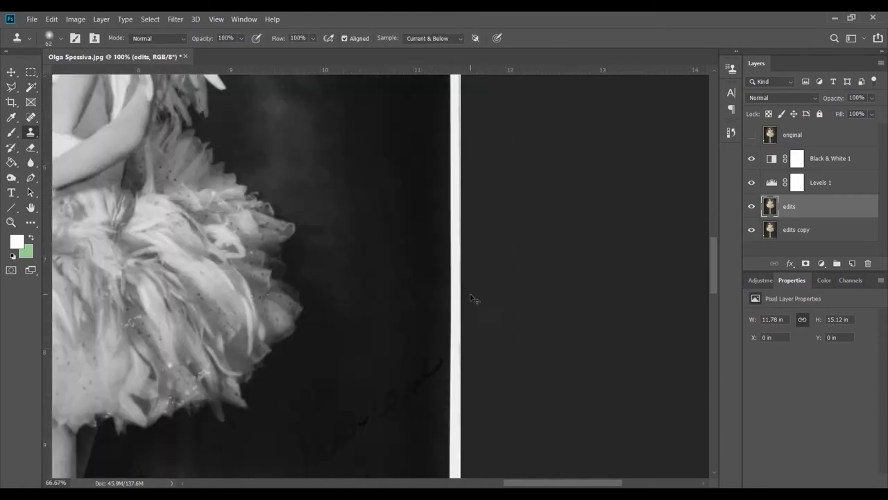
mouse_move(590, 404)
mouse_down()
mouse_move(241, 404)
mouse_move(448, 309)
mouse_up()
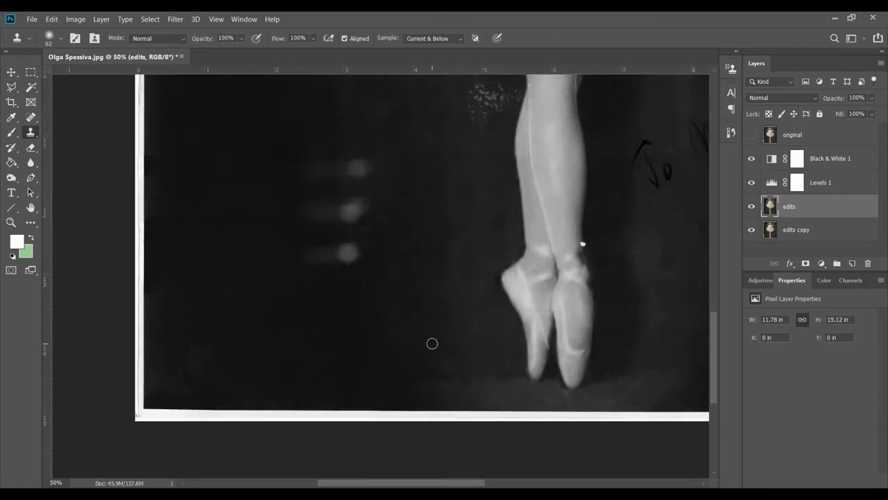
mouse_move(461, 197)
mouse_down()
mouse_move(403, 295)
mouse_move(422, 291)
mouse_up()
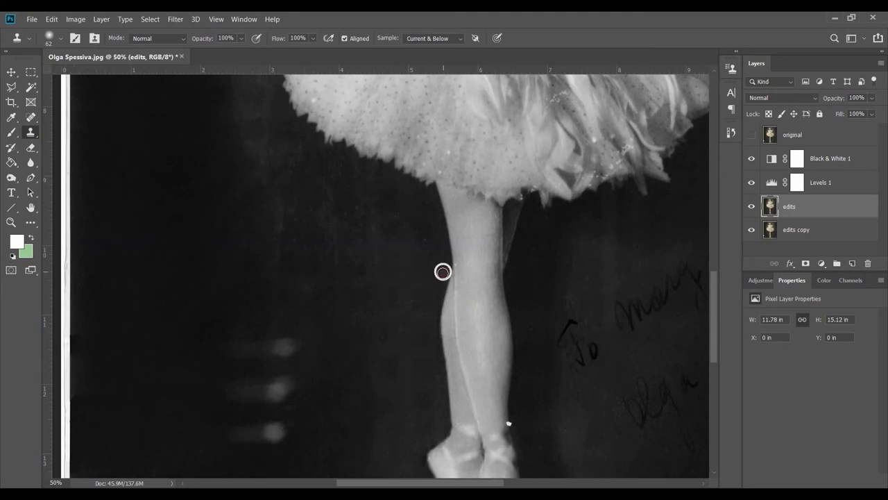
drag(512, 250, 551, 264)
scroll(395, 275, up, 10)
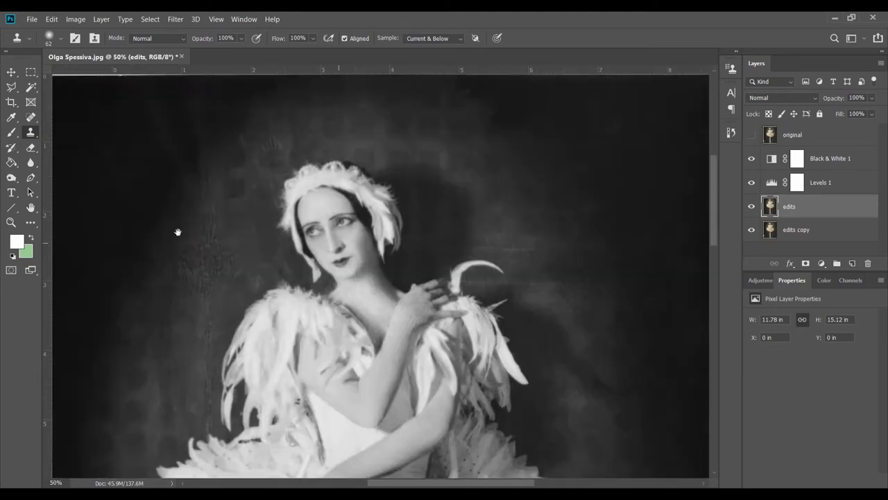
Undo the recent clone strokes, including a trial stroke beside the head
key(ctrl+z)
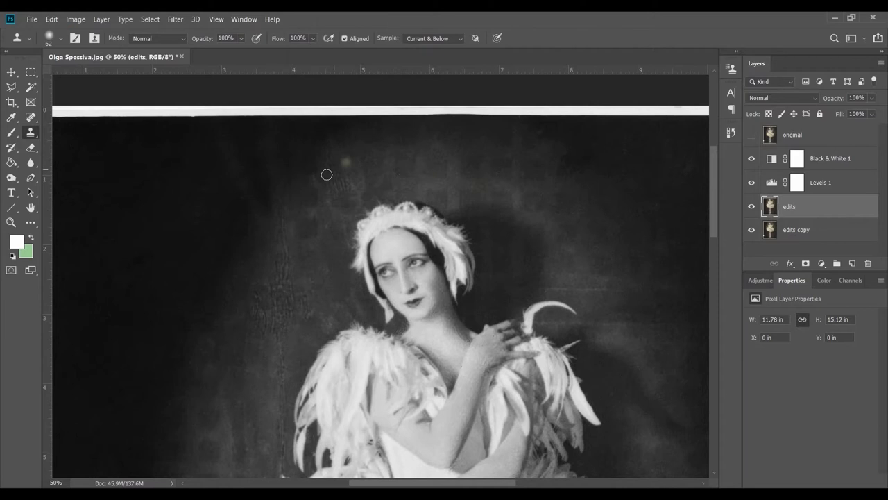
key(ctrl+z)
scroll(305, 347, down, 3)
scroll(304, 348, left, 3)
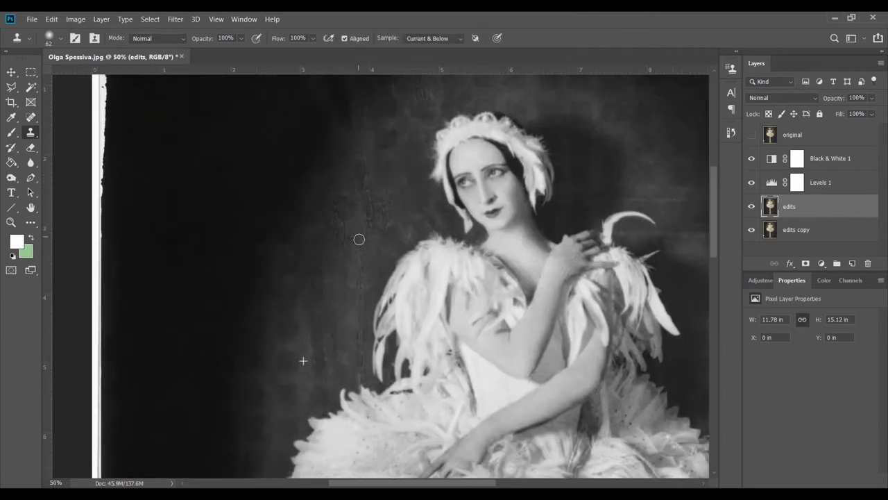
key(ctrl+z)
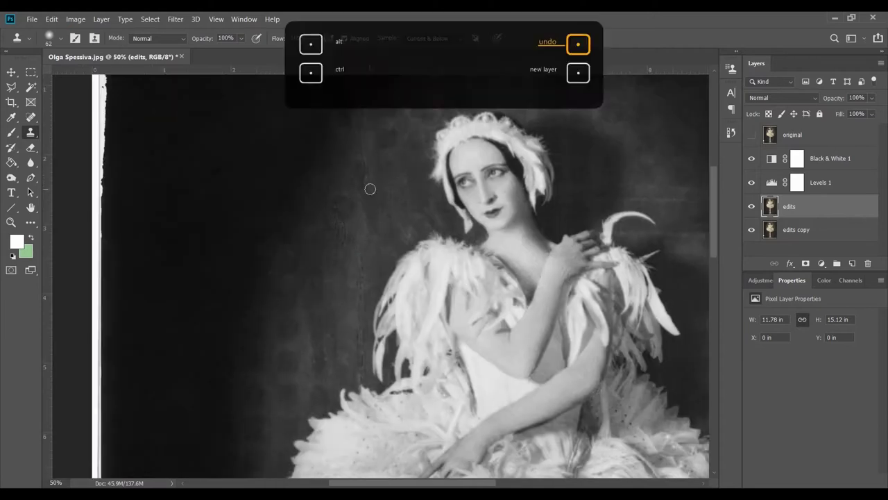
drag(361, 216, 359, 274)
key(ctrl+z)
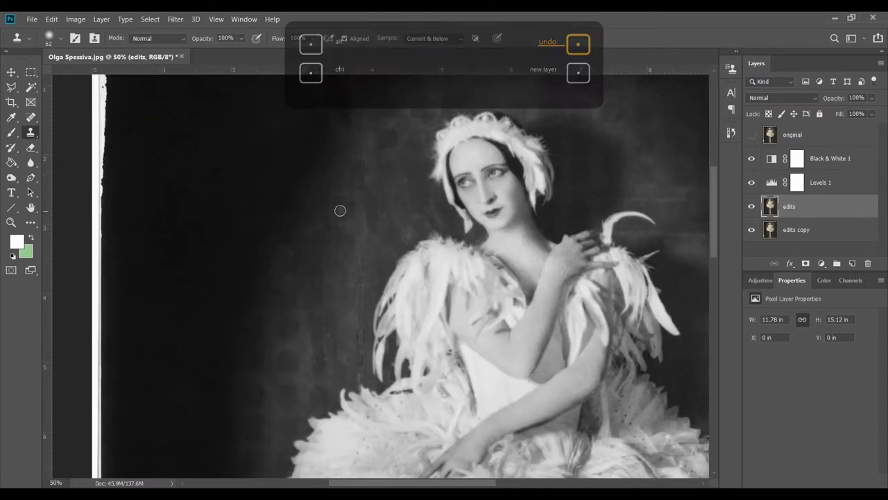
Enlarge the clone brush to size 168 and pan back over the image
scroll(364, 167, right, 2)
scroll(319, 236, down, 3)
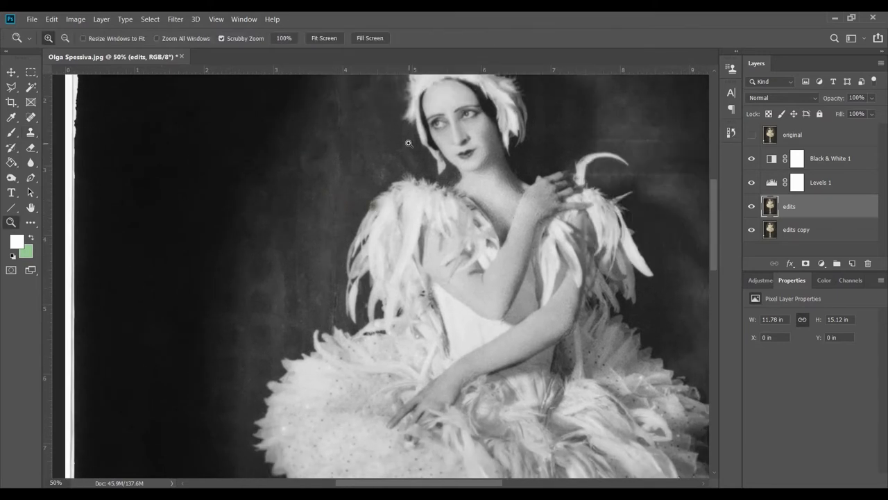
scroll(352, 256, down, 5)
right_click(351, 256)
key(Return)
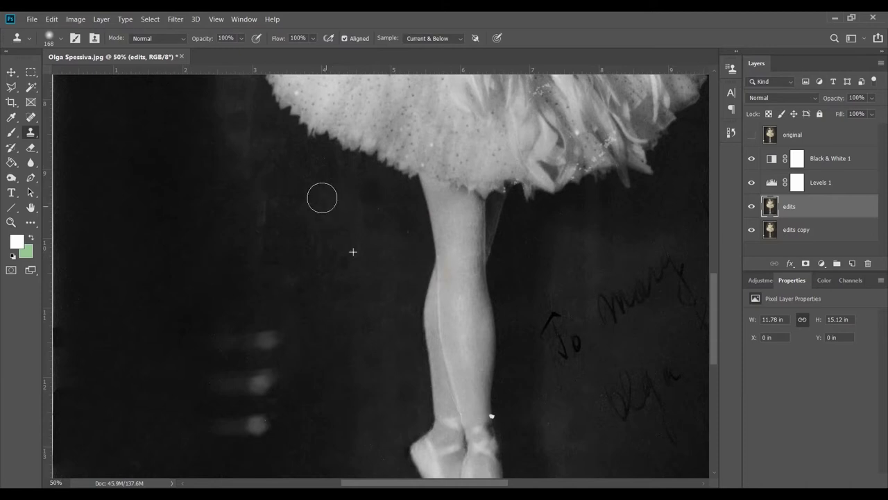
scroll(208, 254, down, 3)
scroll(417, 254, up, 1)
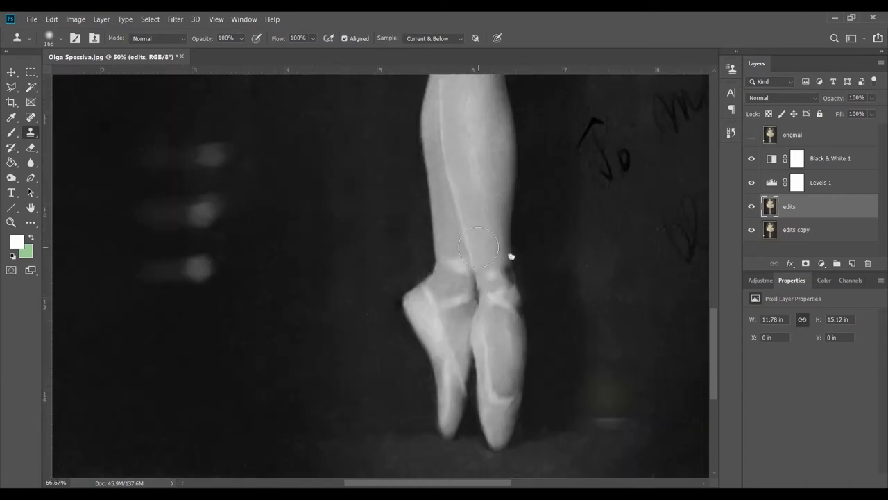
scroll(396, 248, up, 1)
scroll(396, 248, up, 1)
scroll(396, 247, left, 1)
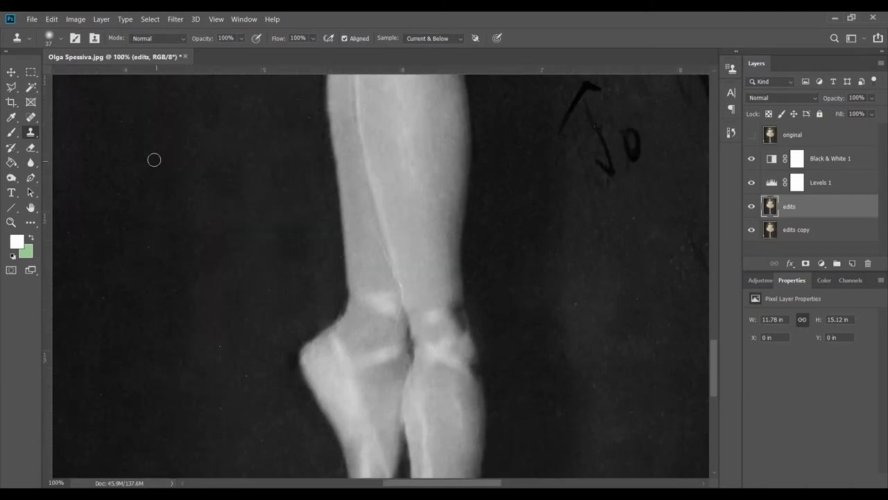
Spot-heal the white speck on the tutu's lower feathers
key(j)
scroll(406, 295, up, 3)
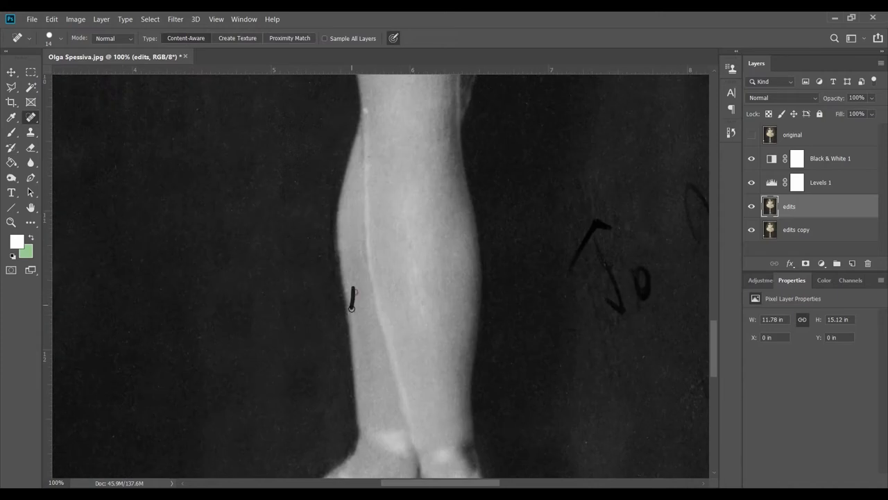
scroll(358, 252, up, 2)
scroll(342, 180, right, 3)
scroll(343, 181, down, 1)
scroll(493, 232, down, 1)
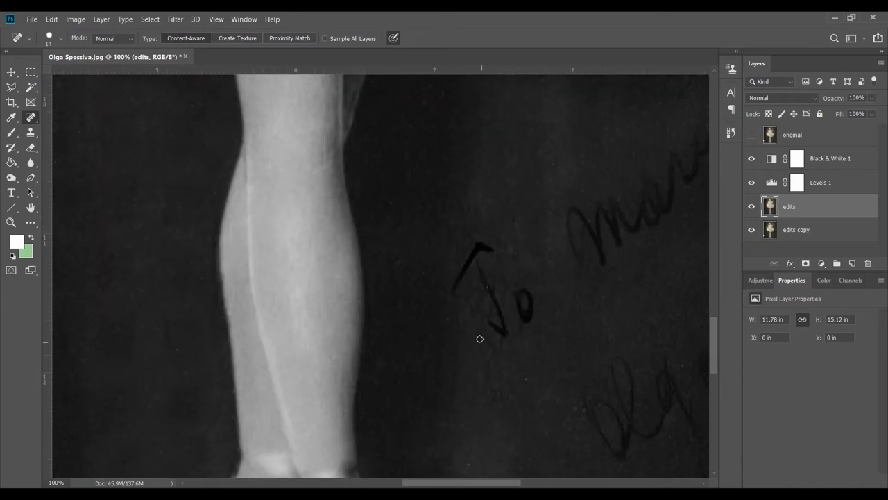
scroll(453, 353, up, 3)
scroll(502, 407, up, 3)
scroll(501, 407, left, 2)
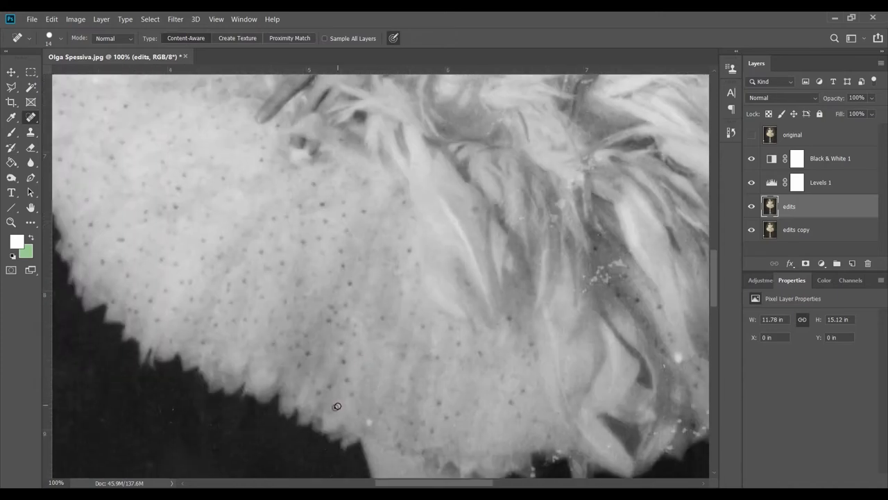
scroll(344, 260, down, 2)
scroll(343, 260, right, 1)
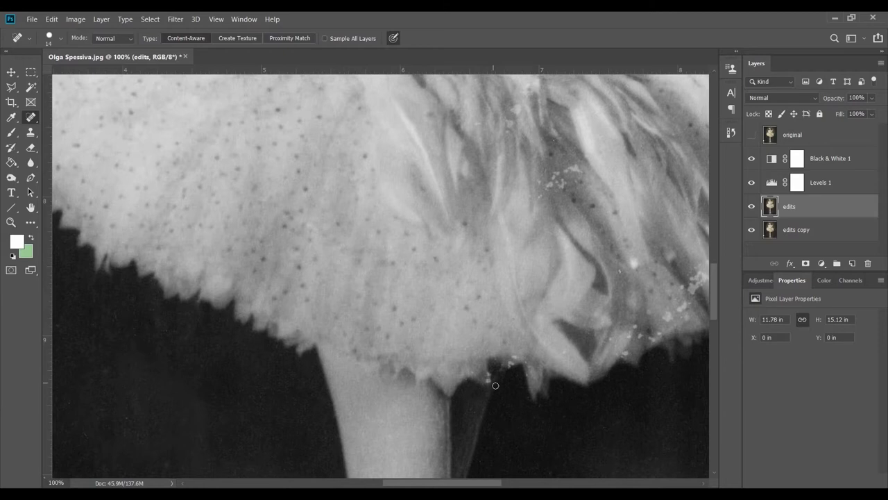
scroll(479, 284, right, 4)
scroll(421, 279, up, 1)
scroll(421, 279, left, 1)
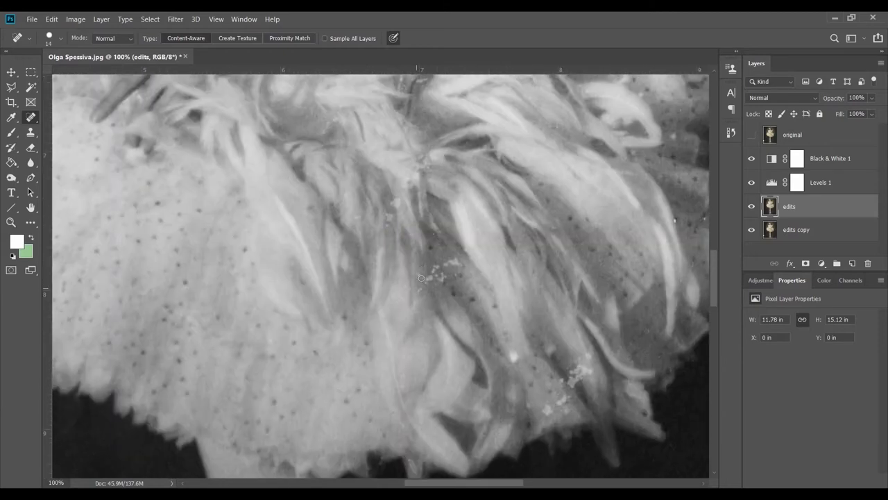
scroll(424, 285, down, 2)
scroll(424, 285, right, 2)
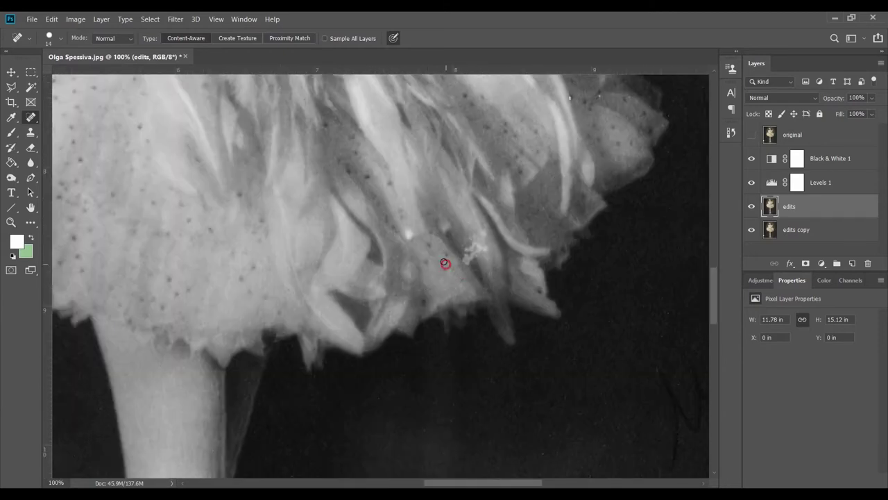
drag(466, 260, 480, 245)
Lighten a small dark spot on the tutu with the Dodge tool
key(o)
click(474, 268)
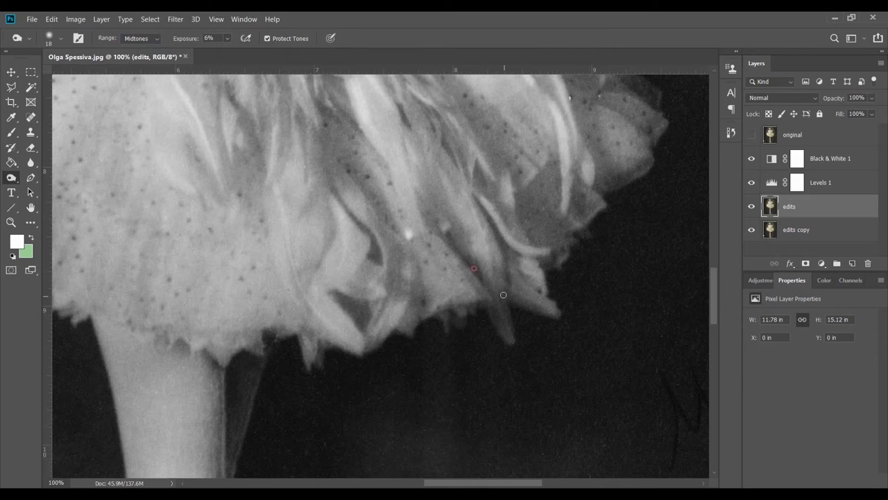
scroll(503, 294, up, 1)
Pan around the dark background and spot-heal a speck beside the dancer
key(j)
scroll(451, 263, up, 2)
scroll(416, 243, up, 1)
scroll(416, 243, left, 2)
scroll(373, 225, left, 1)
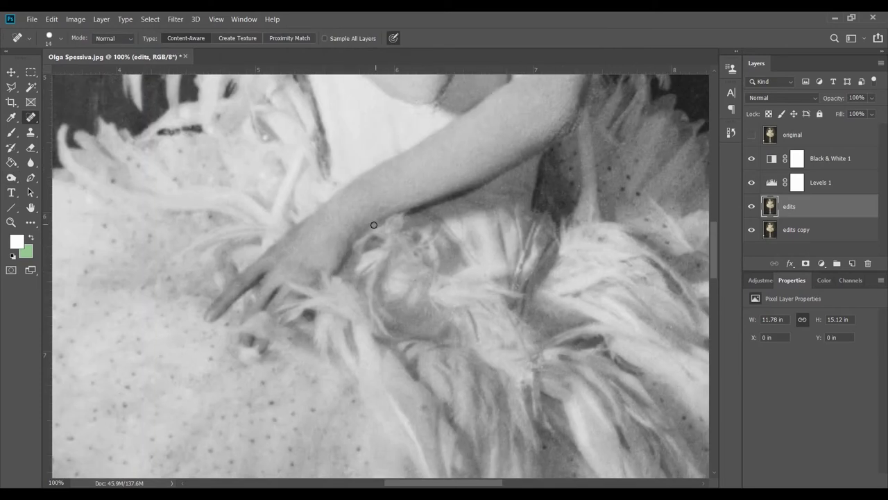
scroll(374, 225, up, 1)
scroll(373, 225, left, 3)
scroll(416, 222, right, 3)
scroll(451, 215, up, 3)
scroll(486, 208, up, 3)
scroll(534, 204, up, 3)
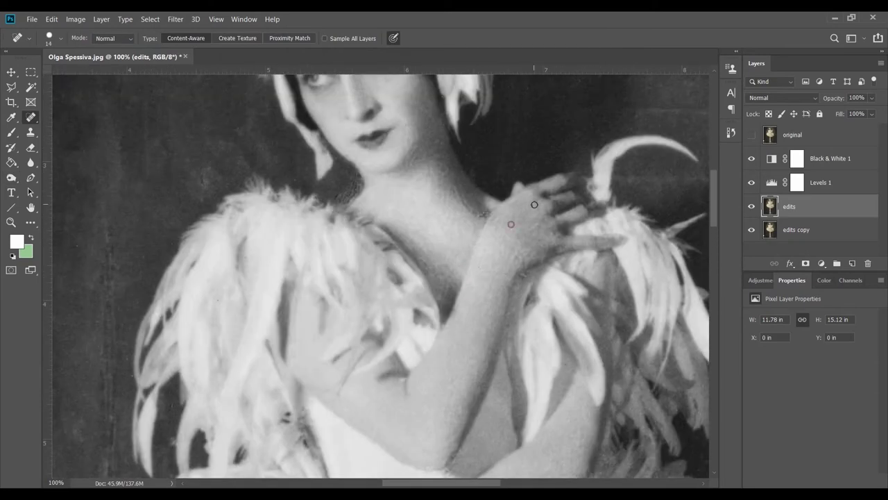
scroll(430, 250, down, 2)
scroll(361, 285, left, 3)
scroll(333, 229, left, 4)
scroll(337, 180, down, 1)
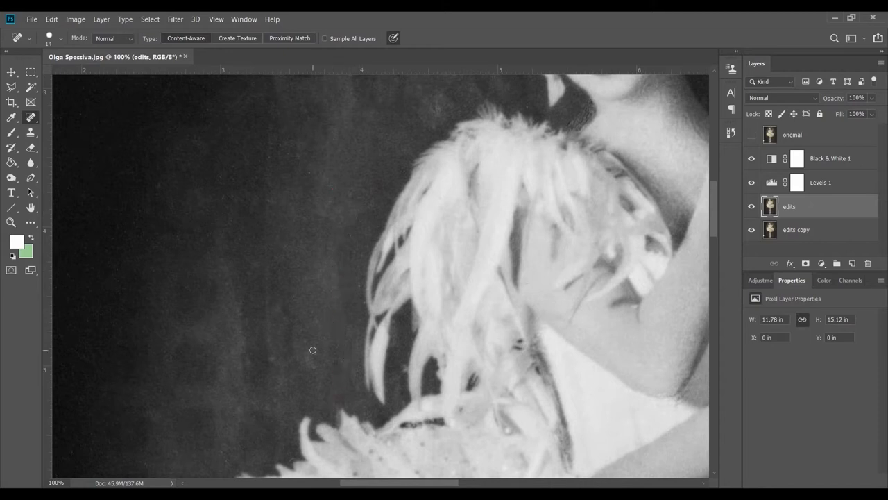
scroll(317, 345, up, 2)
scroll(341, 270, left, 2)
scroll(413, 186, up, 3)
scroll(413, 186, right, 2)
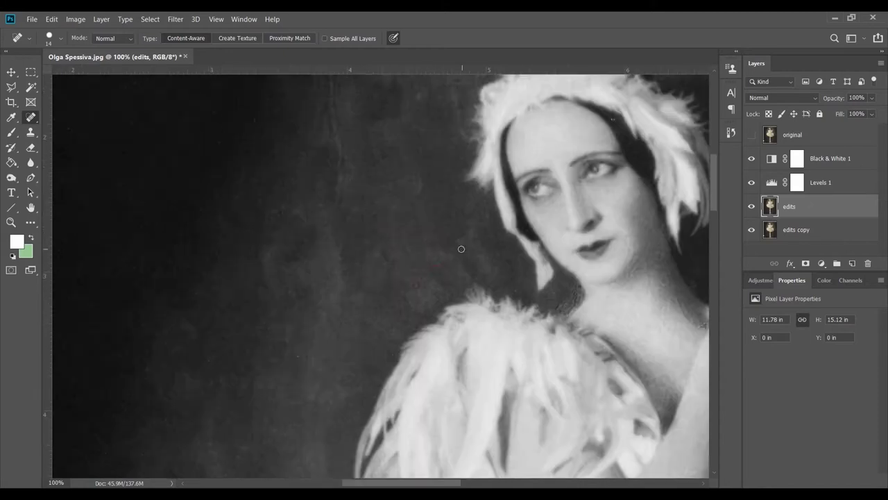
scroll(460, 248, up, 1)
mouse_move(318, 316)
mouse_down()
mouse_move(318, 293)
mouse_move(351, 259)
mouse_up()
scroll(373, 256, up, 4)
scroll(372, 256, right, 2)
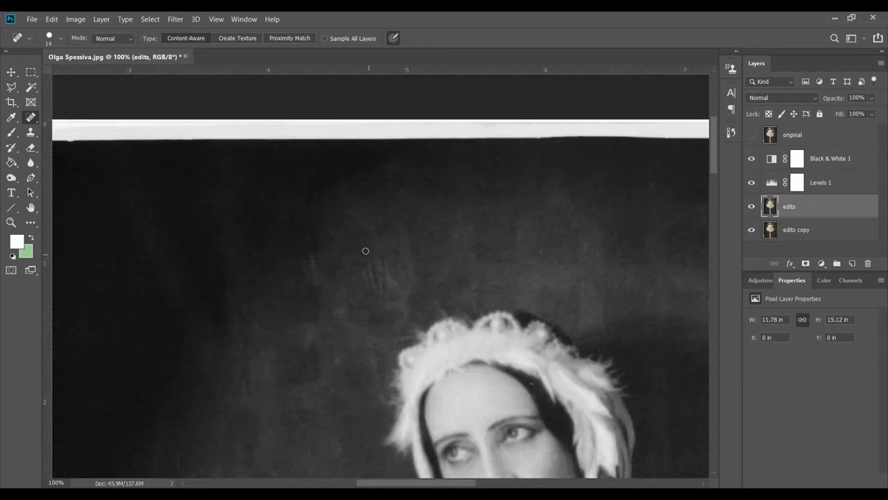
Pan around the neck area and check the Clone Stamp brush size and hardness
scroll(353, 230, down, 4)
scroll(397, 198, right, 8)
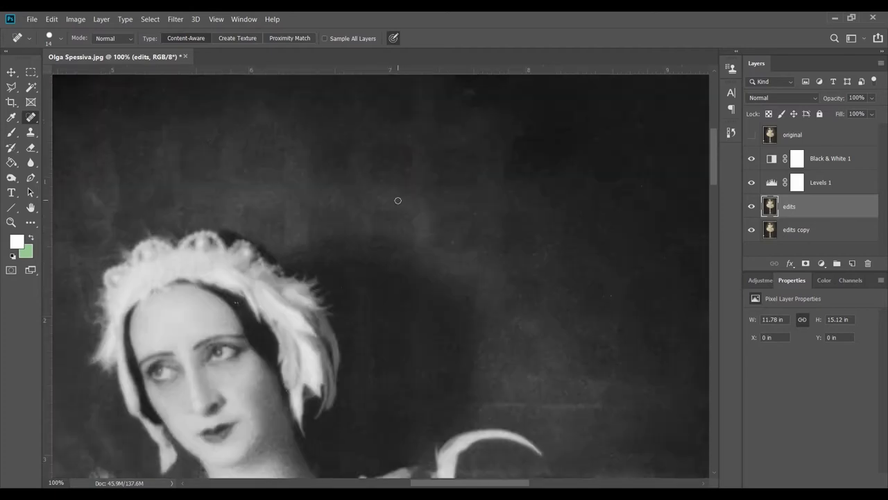
scroll(581, 261, left, 4)
scroll(407, 172, up, 2)
scroll(308, 250, up, 2)
scroll(308, 250, left, 2)
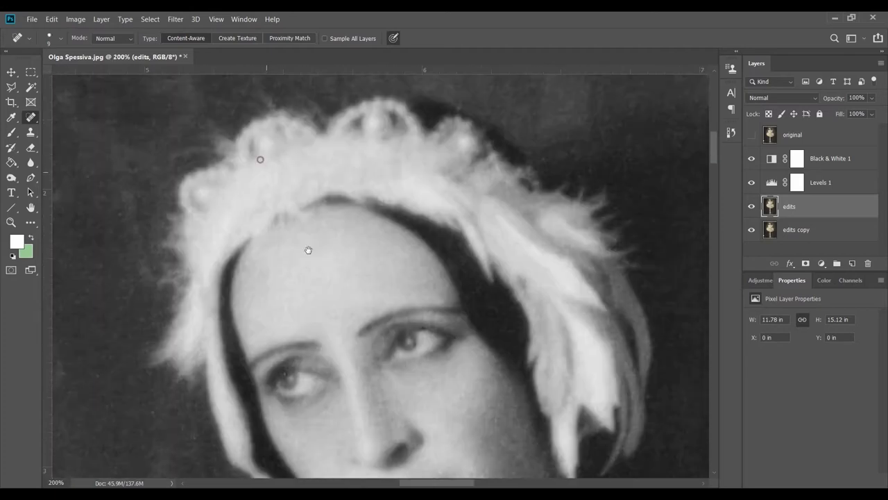
scroll(380, 309, down, 8)
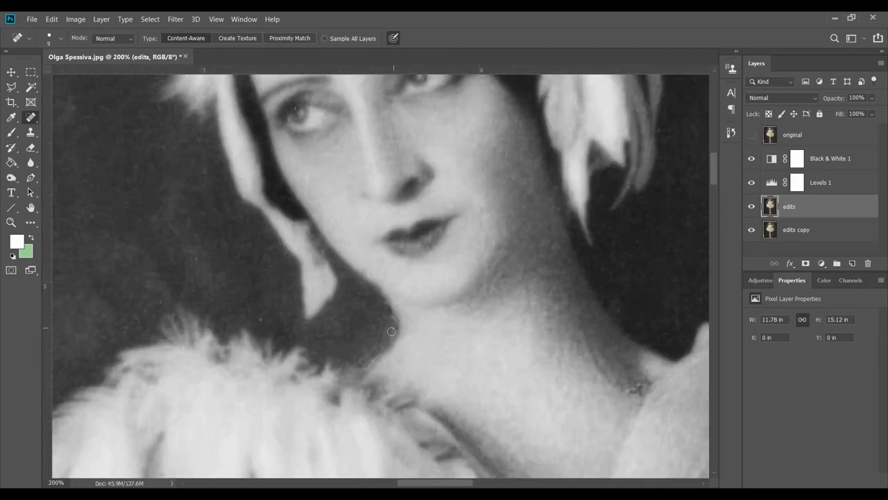
scroll(392, 331, down, 4)
scroll(391, 331, right, 6)
scroll(525, 411, up, 5)
scroll(525, 412, left, 2)
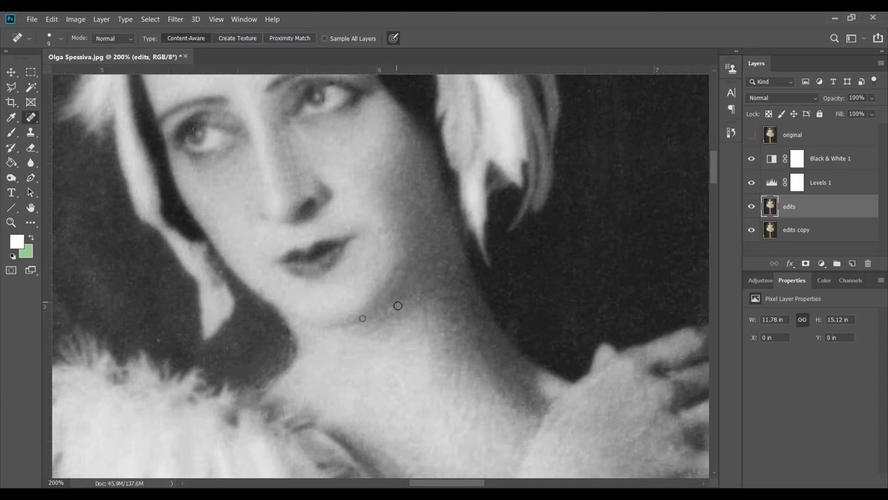
scroll(398, 305, up, 3)
scroll(367, 248, up, 2)
scroll(430, 368, down, 7)
scroll(317, 286, up, 1)
key(s)
right_click(317, 286)
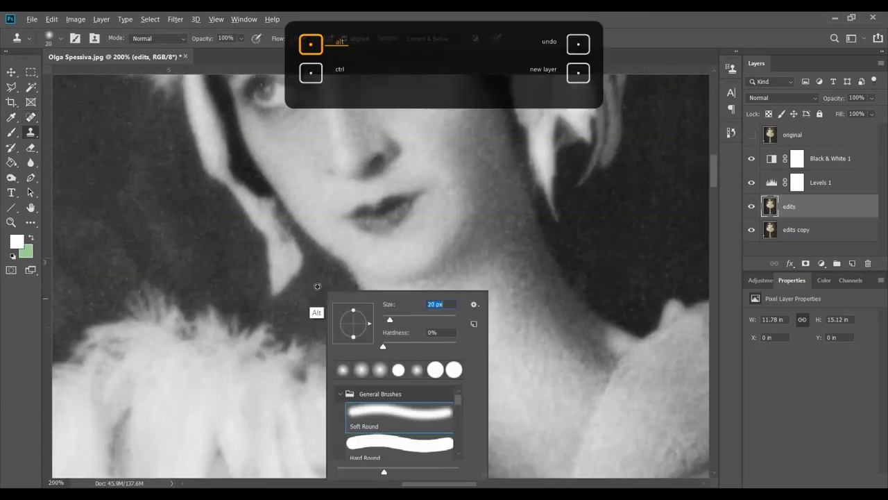
key(Escape)
Zoom to 200% on the arm and spot-heal a blemish there
scroll(340, 317, down, 5)
key(ctrl+minus)
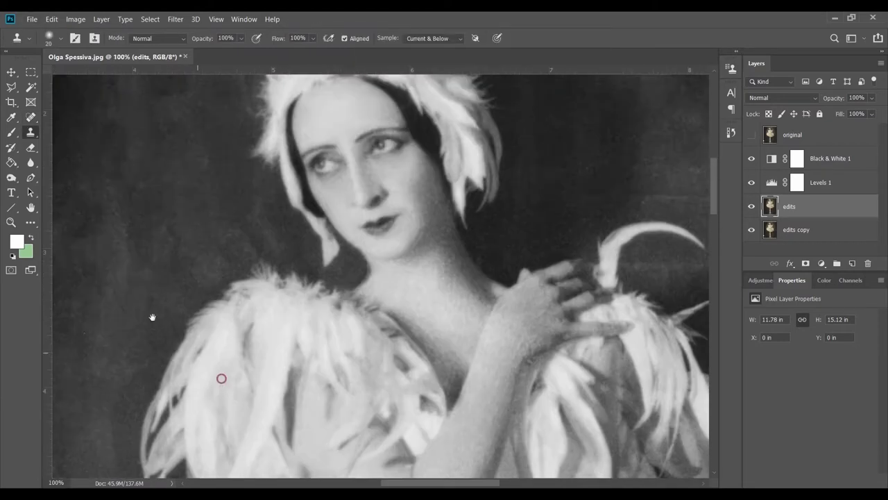
key(ctrl+plus)
key(j)
drag(464, 244, 475, 236)
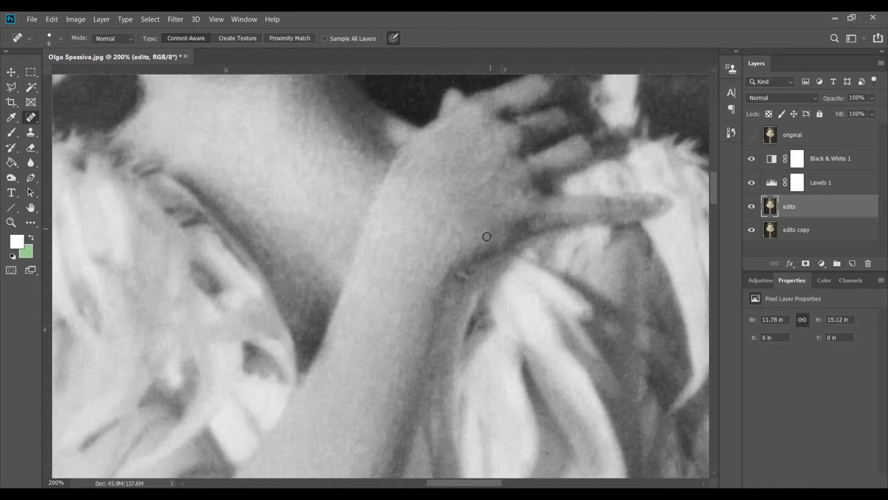
Save the document as Olga Spessiva.psd, then heal a dark spot on the arm
key(ctrl+s)
key(Return)
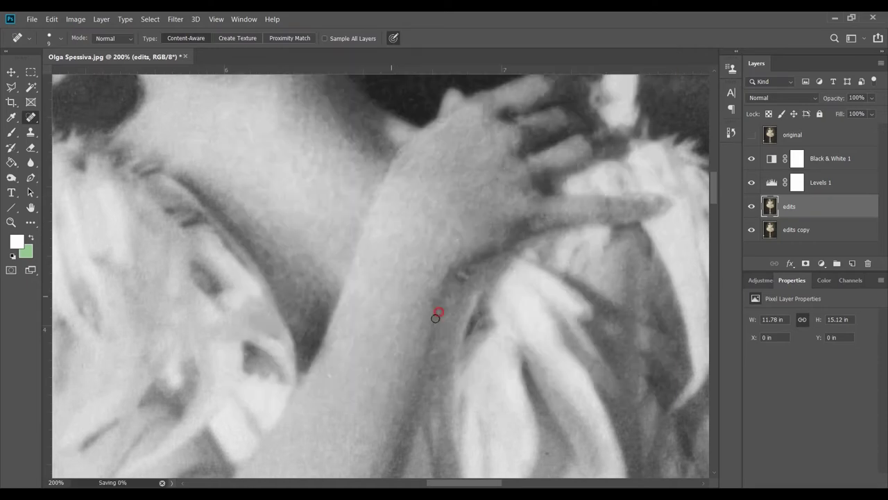
scroll(534, 312, down, 2)
drag(359, 398, 356, 379)
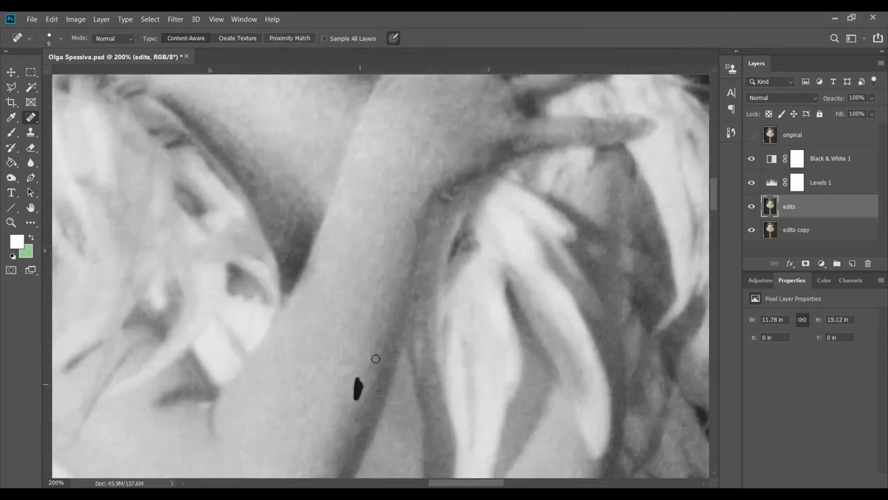
Duplicate the edits layer as 'sharpen darken'
key(ctrl+0)
right_click(791, 206)
click(710, 61)
text(sharpen darken)
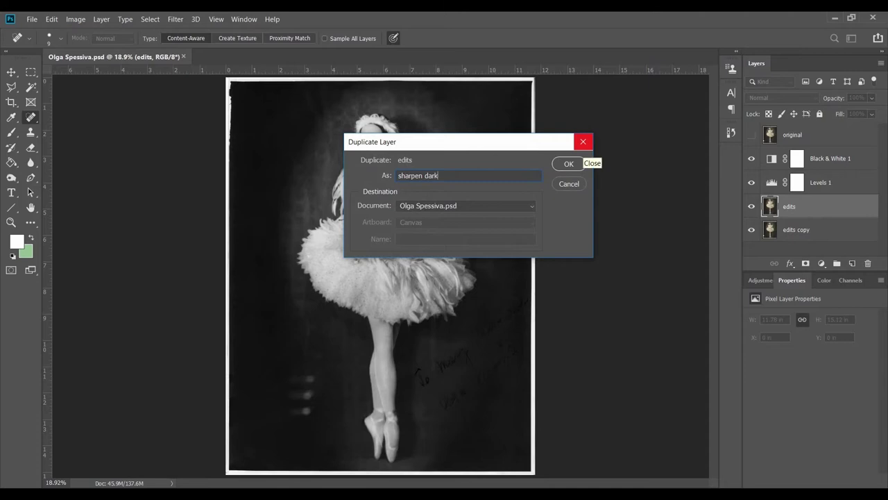
click(569, 165)
Apply Smart Sharpen with higher amount and radius plus slight noise reduction, then add a hiding mask
click(175, 19)
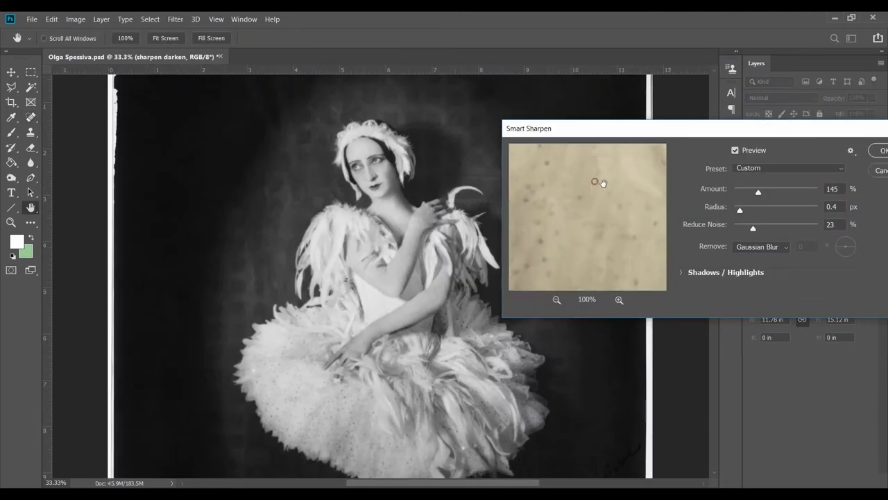
drag(694, 181, 727, 183)
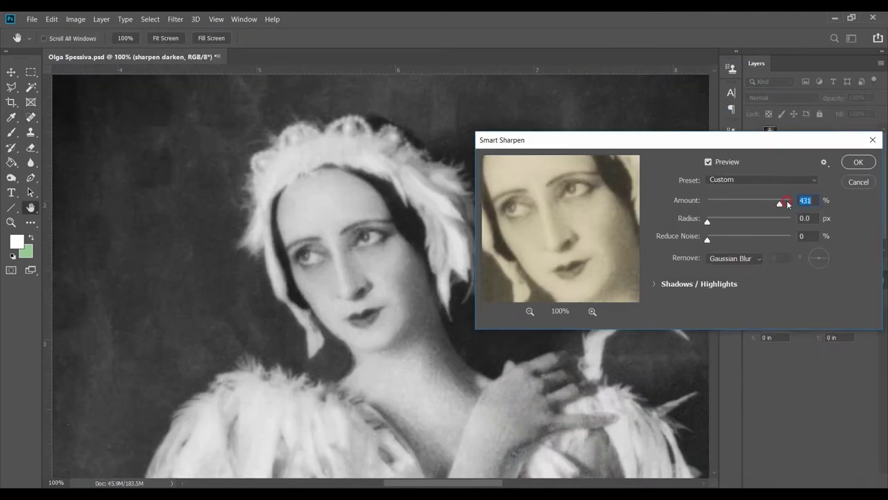
click(700, 141)
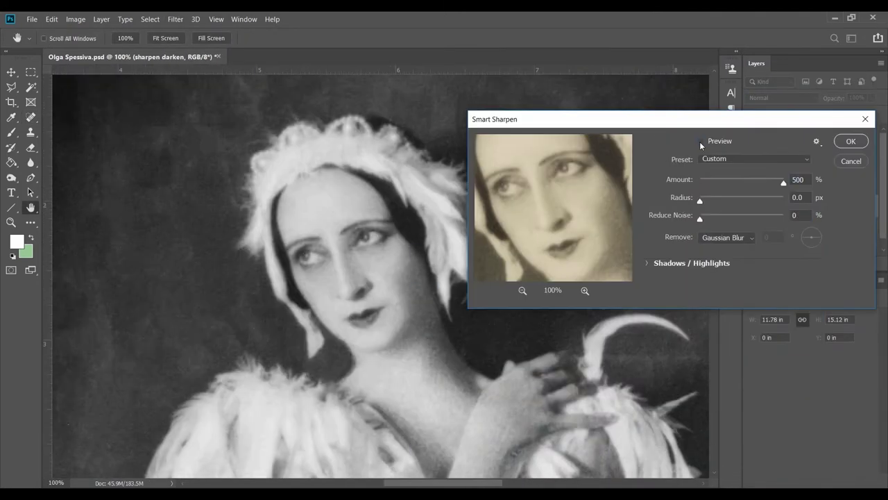
click(723, 201)
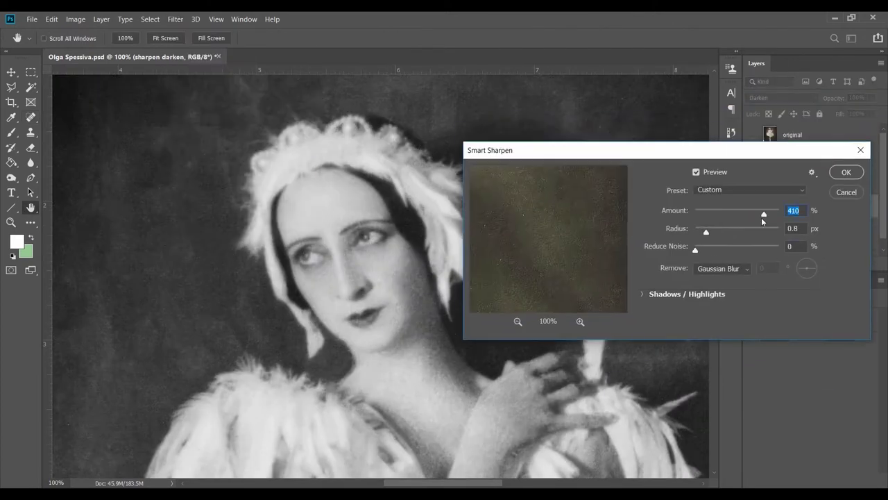
click(708, 174)
click(723, 231)
click(704, 249)
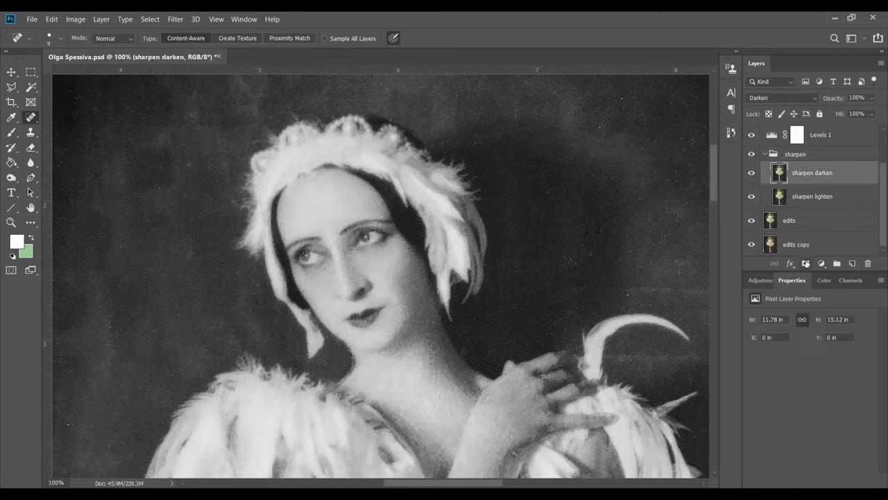
alt+click(806, 263)
Hide sharpen lighten and paint the sharpen darken mask over the arm, feathers and face
click(751, 196)
key(b)
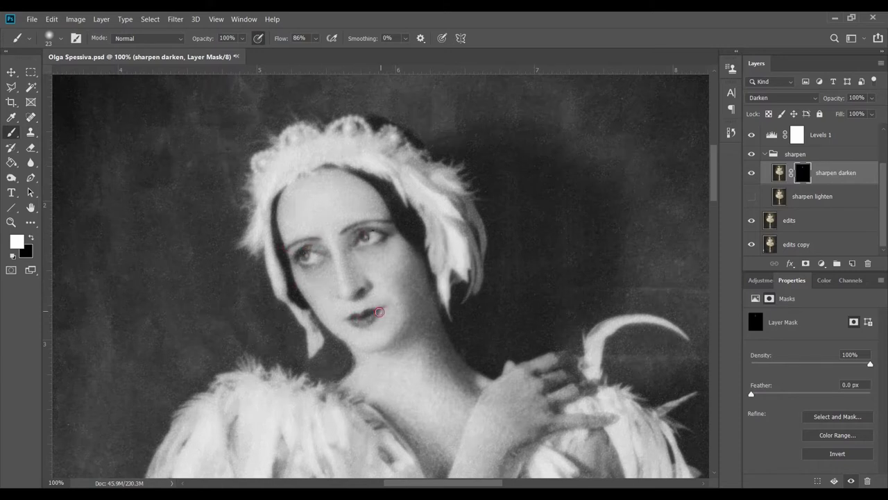
scroll(407, 317, down, 1)
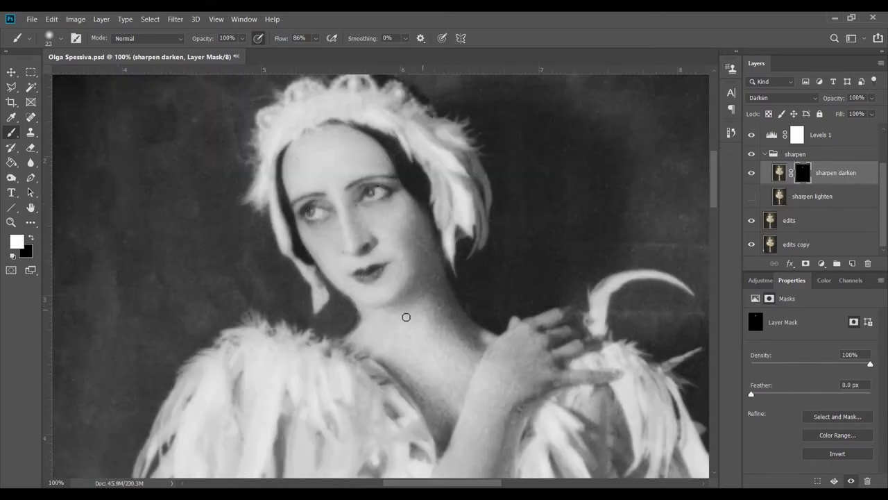
scroll(411, 350, down, 2)
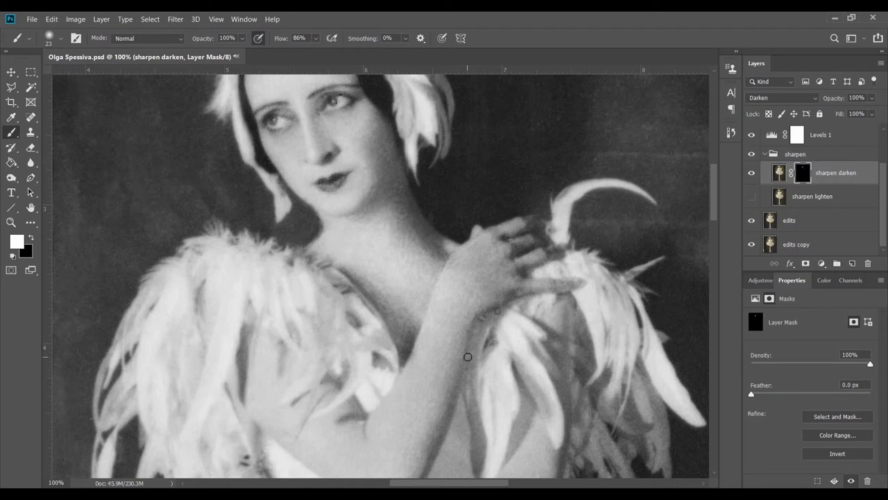
mouse_move(467, 356)
mouse_down()
mouse_move(491, 270)
mouse_move(488, 228)
mouse_up()
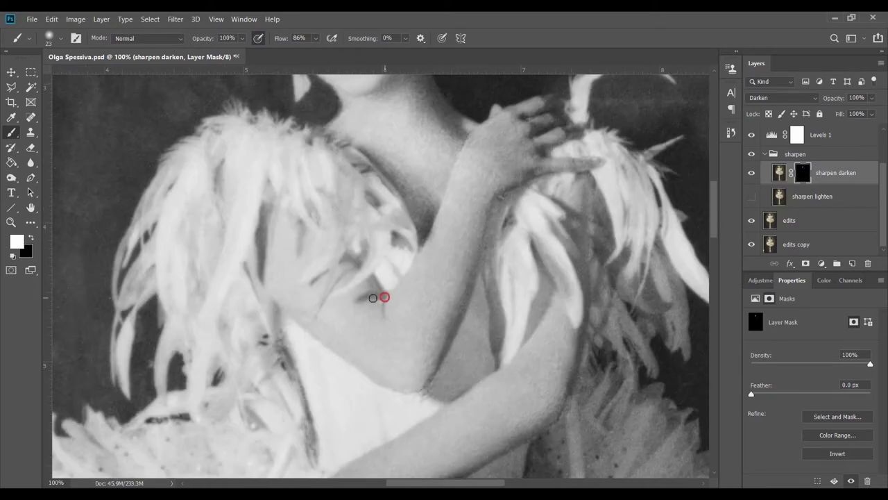
drag(281, 173, 417, 259)
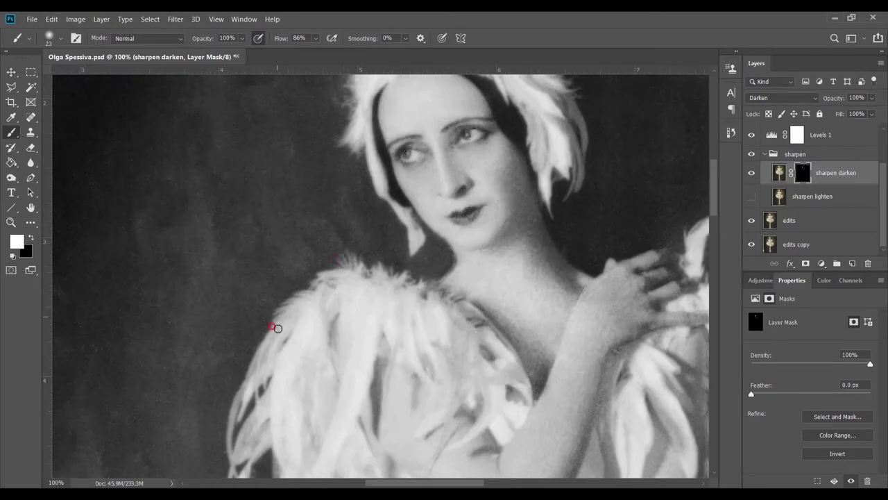
Continue painting the sharpen darken mask down the tutu, hand and the tutu's lower edge
scroll(242, 370, down, 3)
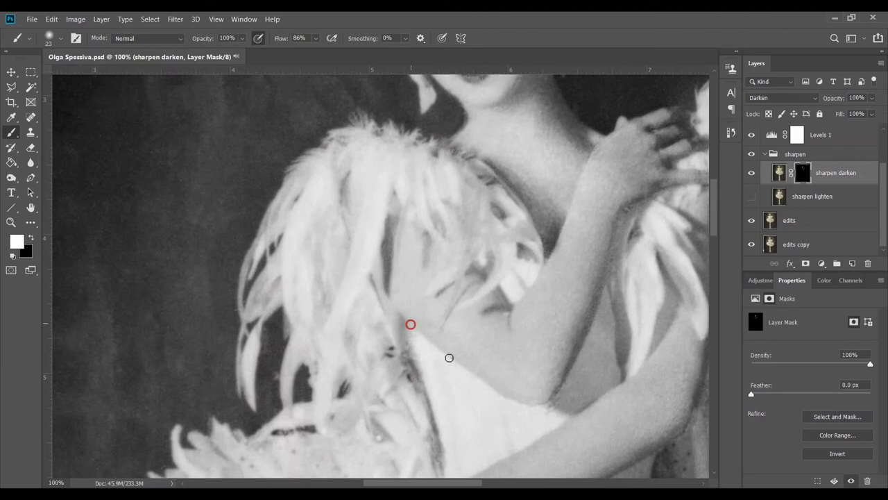
drag(449, 357, 401, 216)
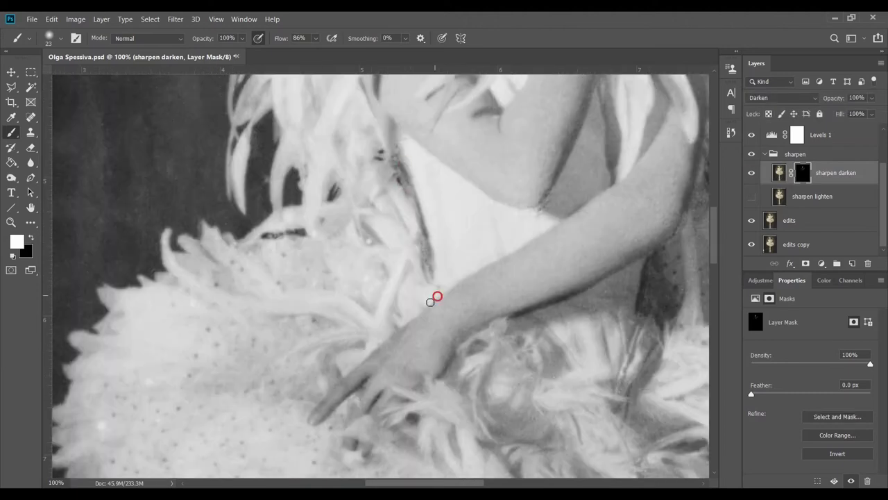
drag(522, 354, 421, 375)
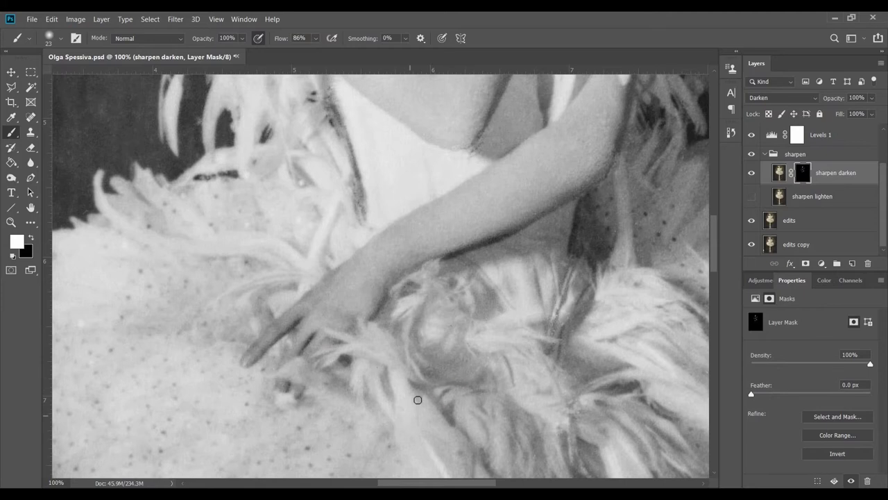
drag(511, 435, 455, 244)
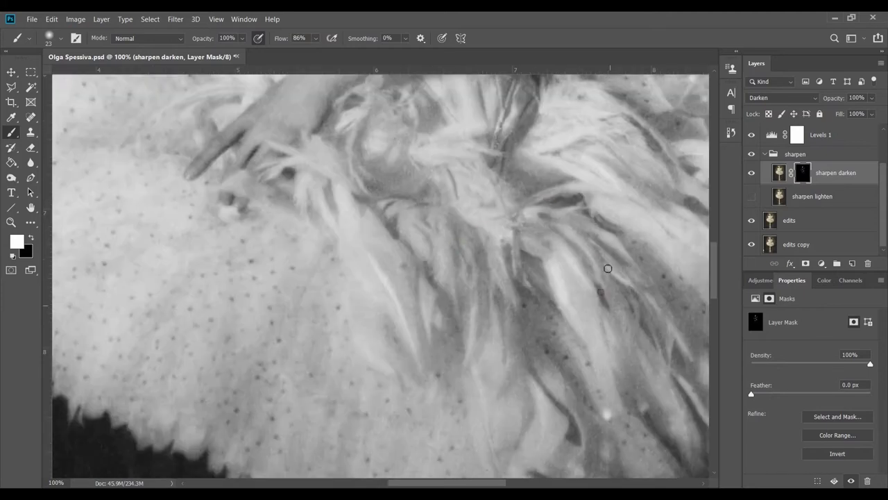
drag(572, 459, 481, 319)
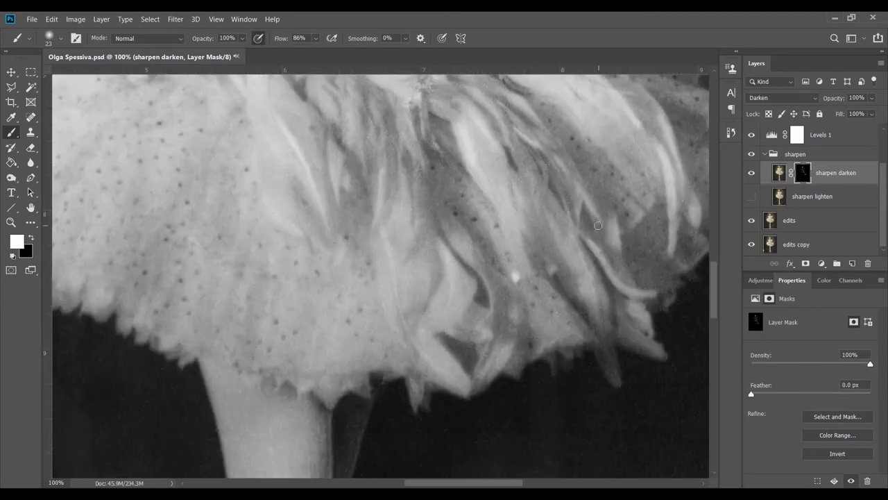
drag(635, 272, 441, 309)
drag(260, 100, 339, 151)
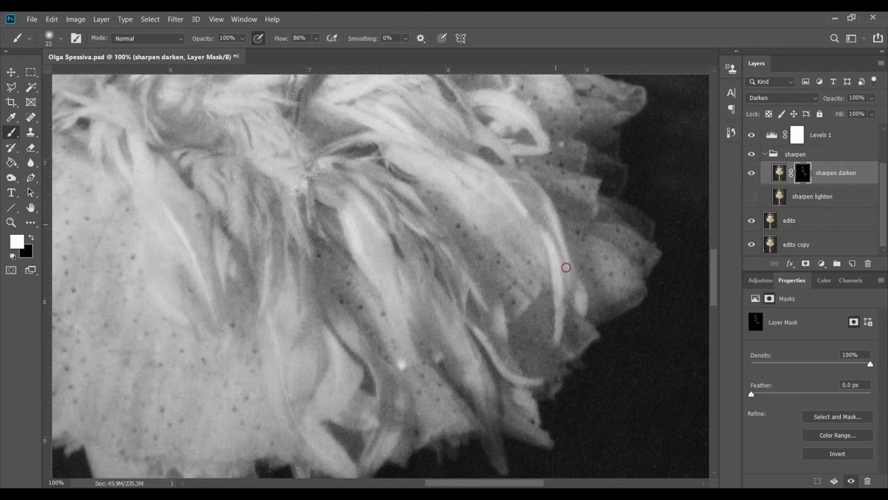
scroll(508, 337, up, 3)
scroll(324, 195, up, 2)
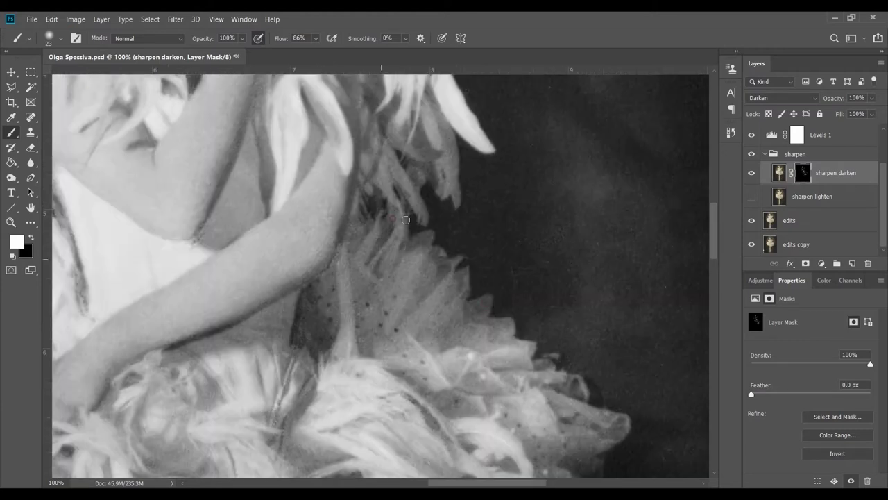
Check the sharpen darken mask's options and look over the painted areas across the photo
key(alt+ctrl+r)
key(Escape)
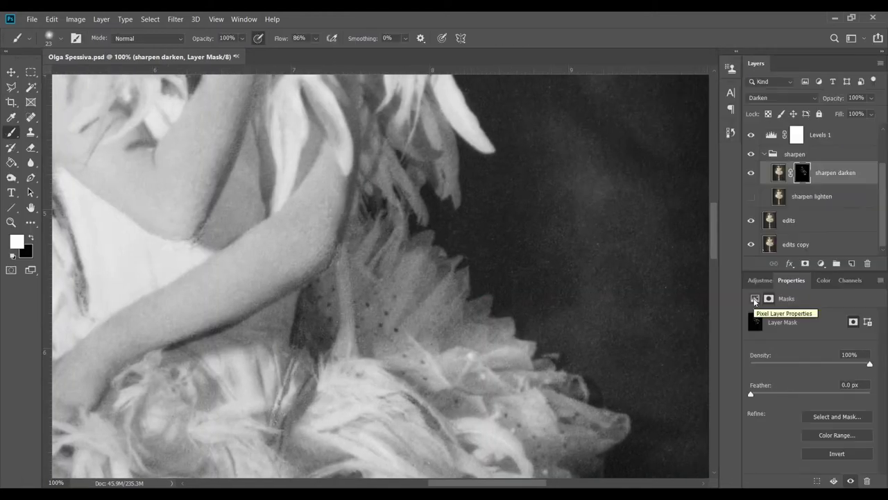
right_click(802, 172)
key(Escape)
mouse_move(368, 171)
mouse_down()
mouse_move(453, 208)
mouse_move(368, 210)
mouse_move(340, 270)
mouse_up()
scroll(291, 359, down, 3)
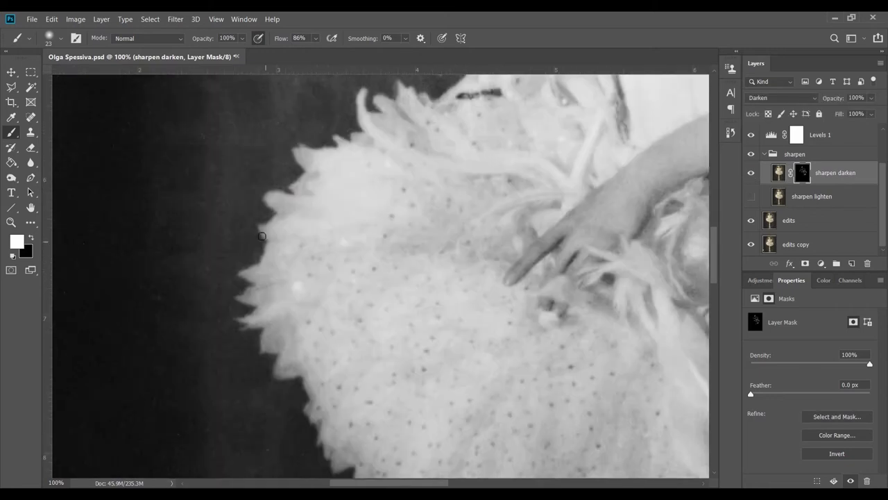
scroll(274, 203, down, 2)
scroll(522, 353, down, 3)
scroll(428, 377, down, 3)
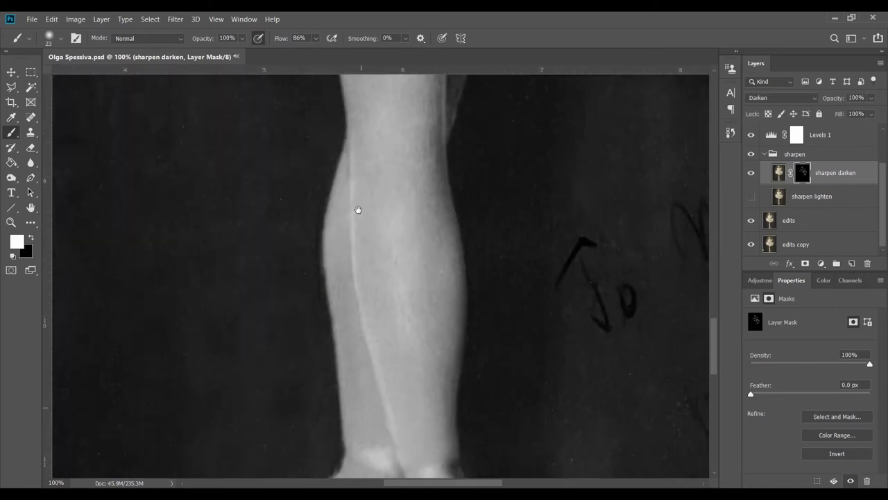
scroll(317, 303, down, 1)
scroll(446, 183, down, 4)
scroll(475, 460, down, 1)
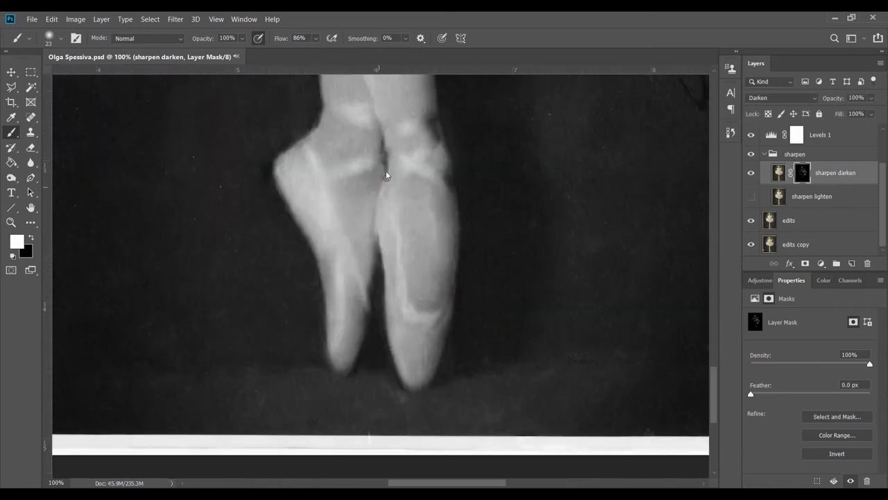
scroll(444, 266, up, 2)
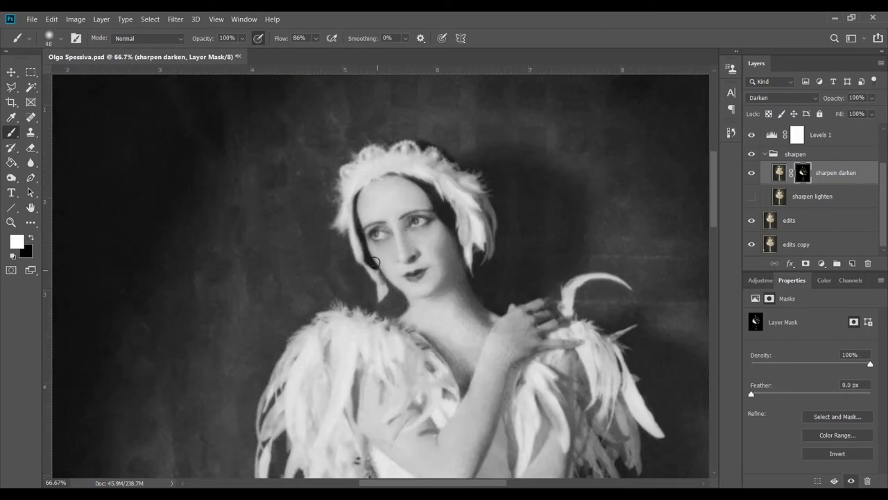
Show sharpen lighten, give it a black mask, and paint in the shoulder, arm and tutu
click(752, 198)
click(832, 196)
alt+click(806, 263)
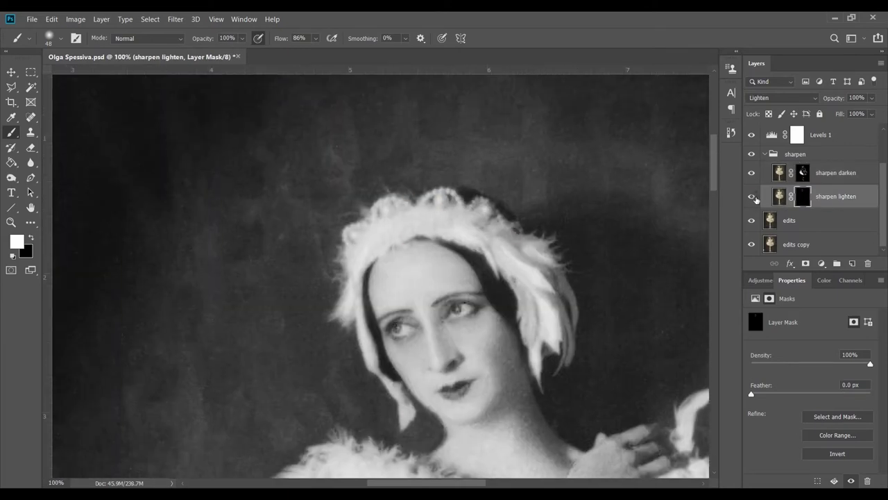
click(687, 158)
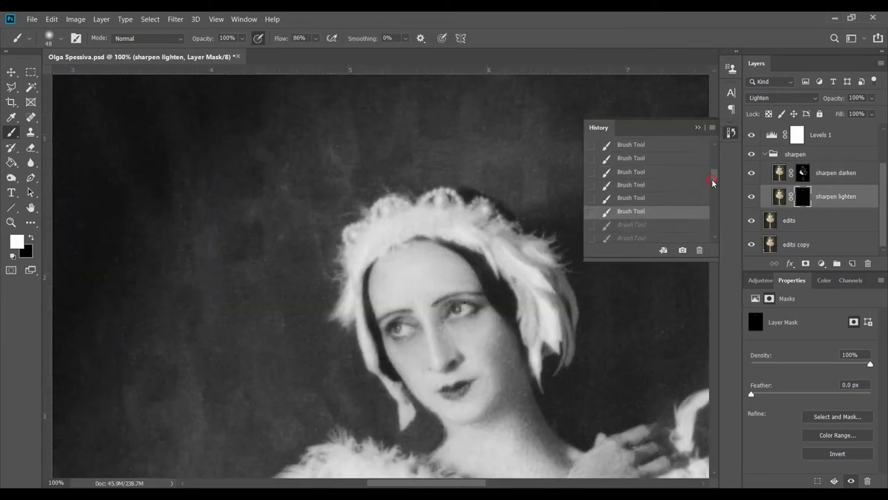
click(731, 131)
drag(268, 463, 326, 262)
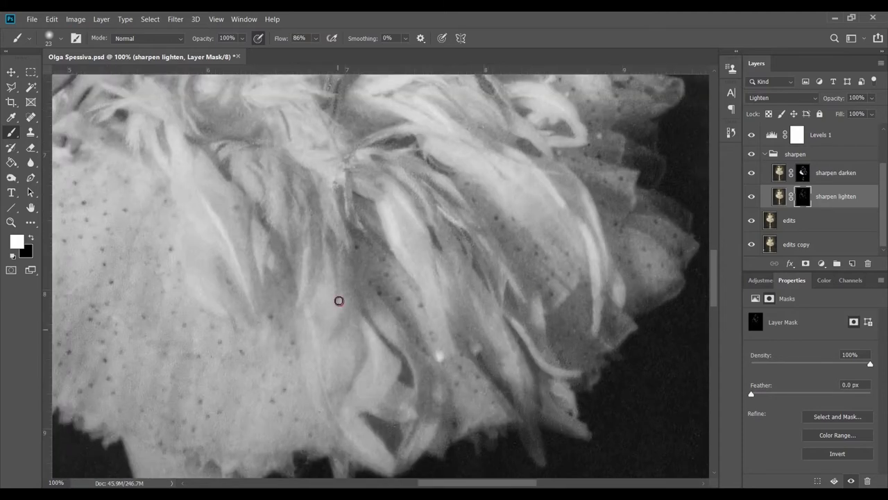
drag(370, 388, 353, 303)
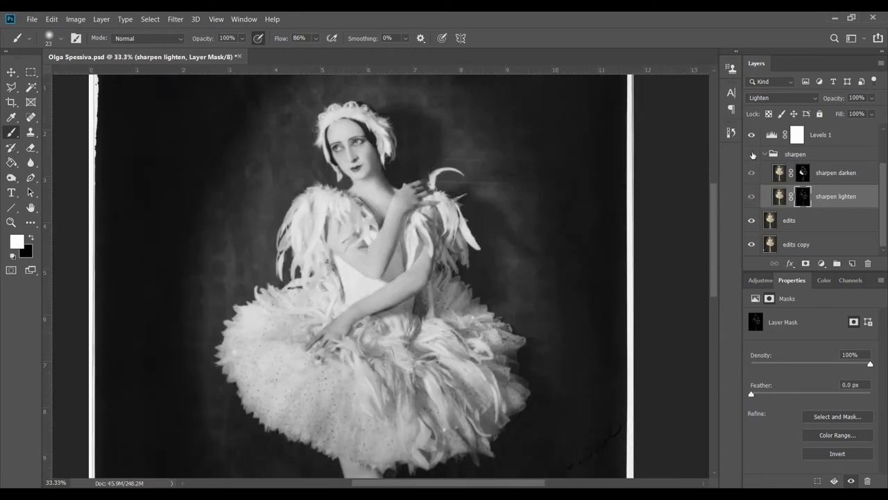
Touch up the sharpen darken mask around the upper body using black and a 10 px brush
click(753, 155)
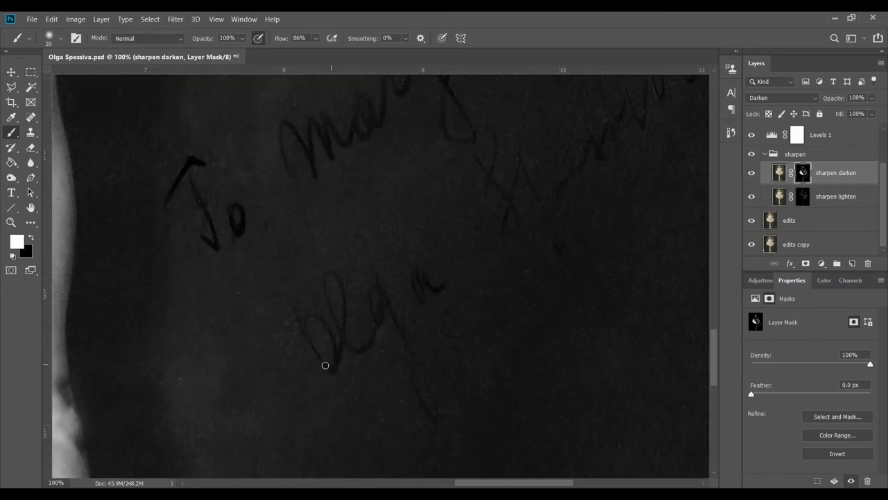
drag(478, 167, 468, 278)
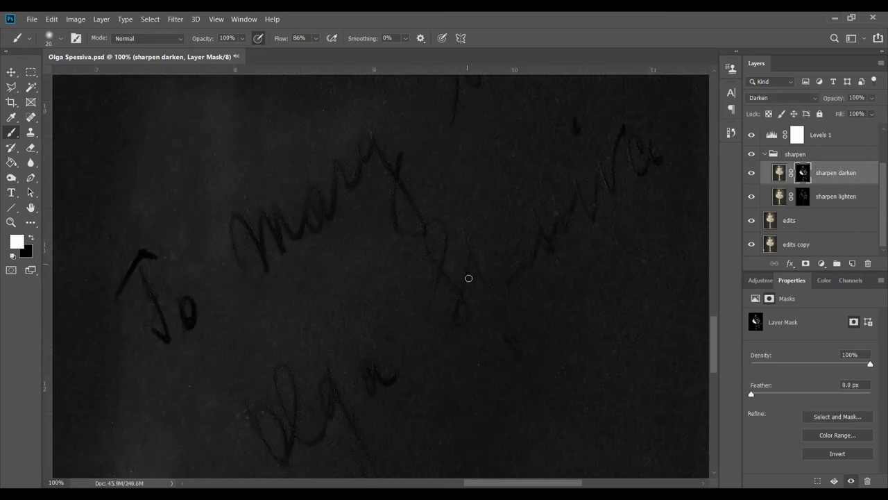
key(ctrl+minus)
key(ctrl+minus)
mouse_move(608, 310)
mouse_down()
mouse_move(576, 317)
mouse_move(512, 276)
mouse_up()
scroll(511, 276, up, 5)
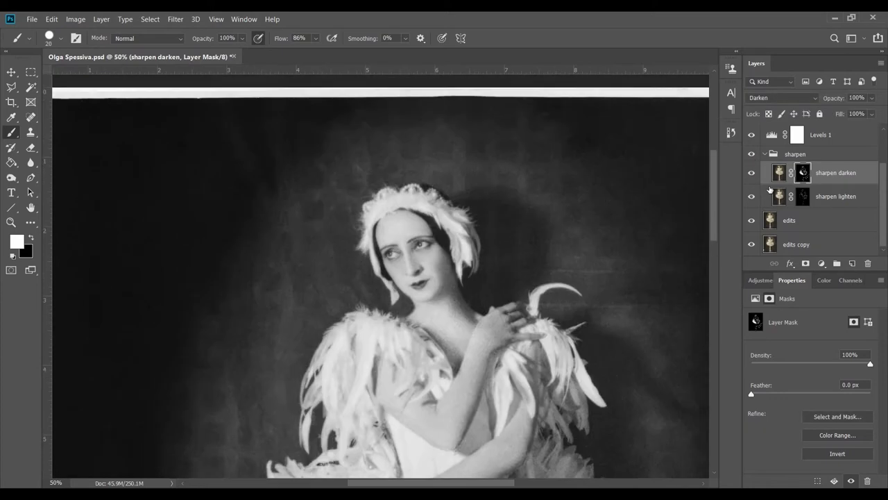
scroll(432, 198, down, 10)
scroll(450, 218, up, 5)
scroll(472, 238, down, 5)
key(ctrl+plus)
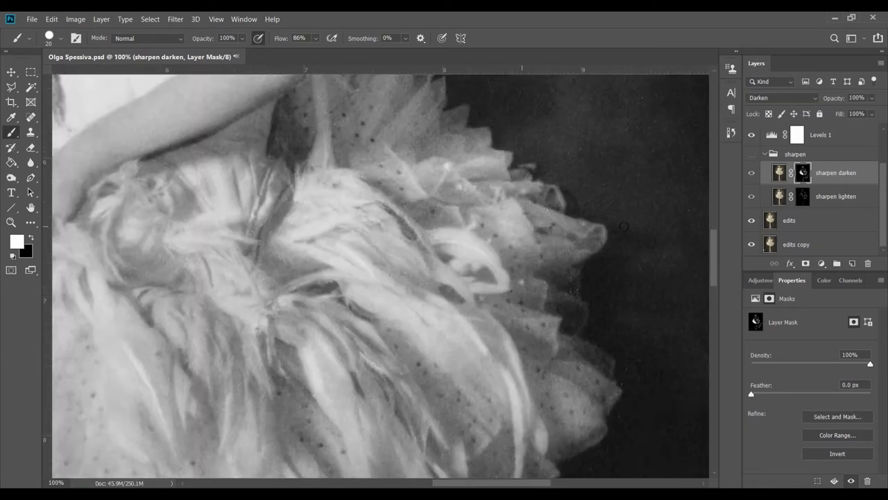
scroll(477, 296, right, 3)
key(alt+bracketleft)
key(bracketleft)
key(x)
Select the whole sharpen group in the Layers panel
scroll(451, 214, left, 3)
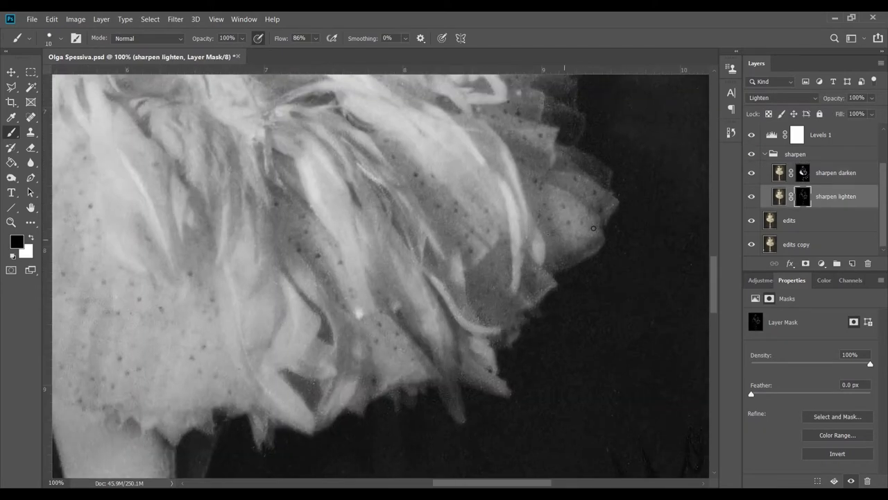
scroll(529, 284, down, 3)
scroll(409, 278, left, 3)
scroll(482, 205, up, 5)
scroll(481, 206, up, 10)
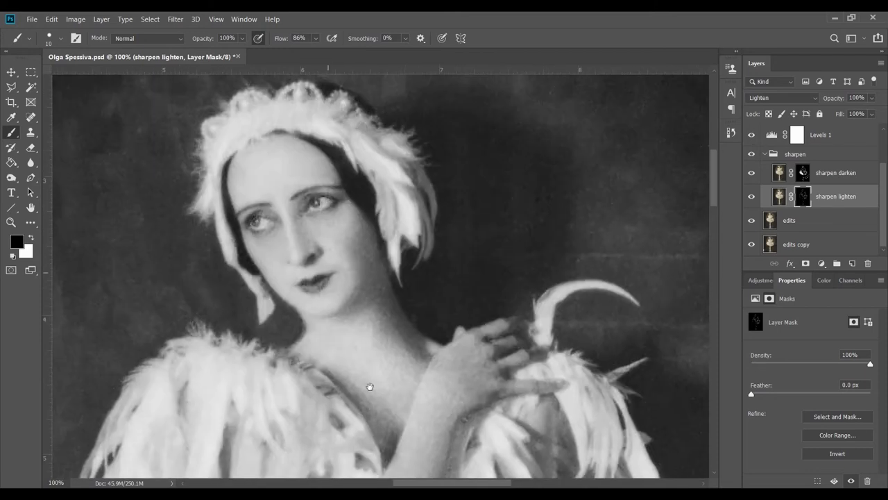
scroll(400, 196, down, 8)
key(alt+bracketright)
key(alt+bracketright)
scroll(484, 218, right, 3)
scroll(484, 217, up, 5)
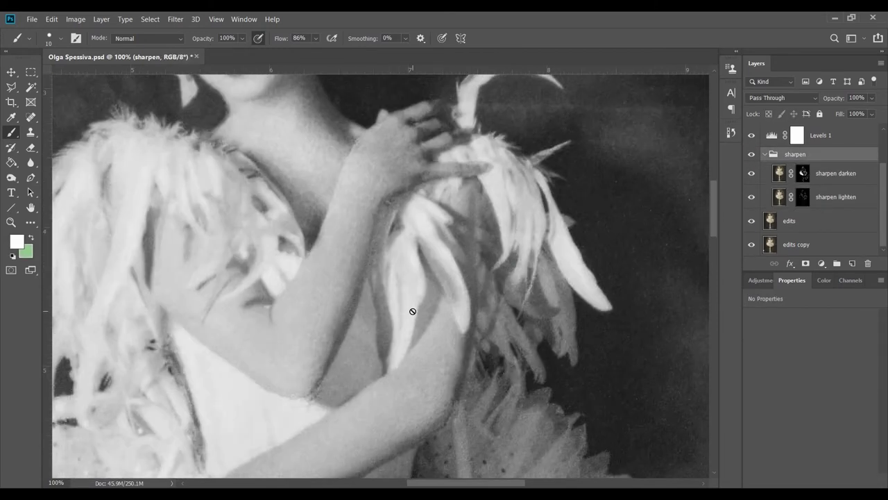
scroll(412, 311, up, 2)
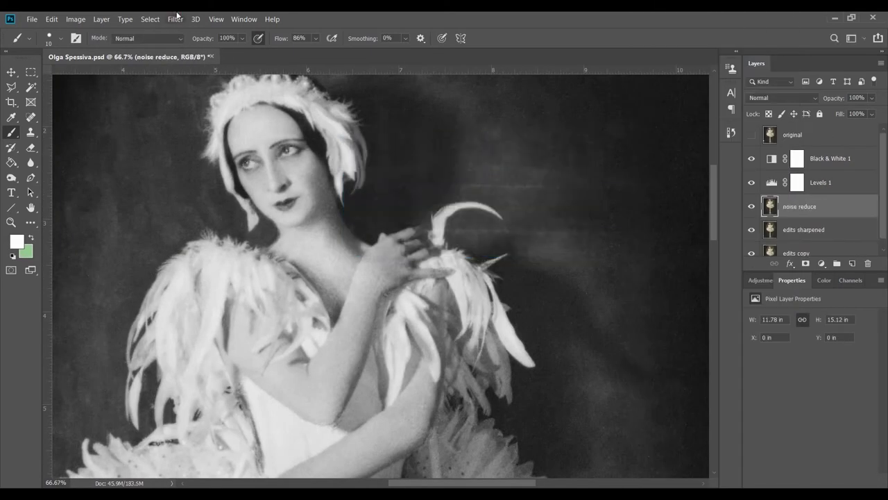
Apply Filter > Noise > Reduce Noise to the noise reduce layer with Sharpen Details at 100%
click(175, 18)
mouse_move(183, 174)
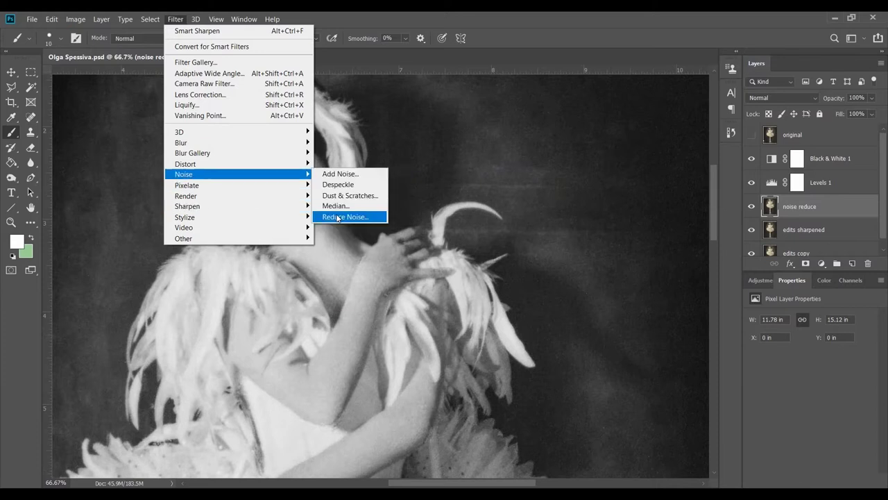
click(347, 218)
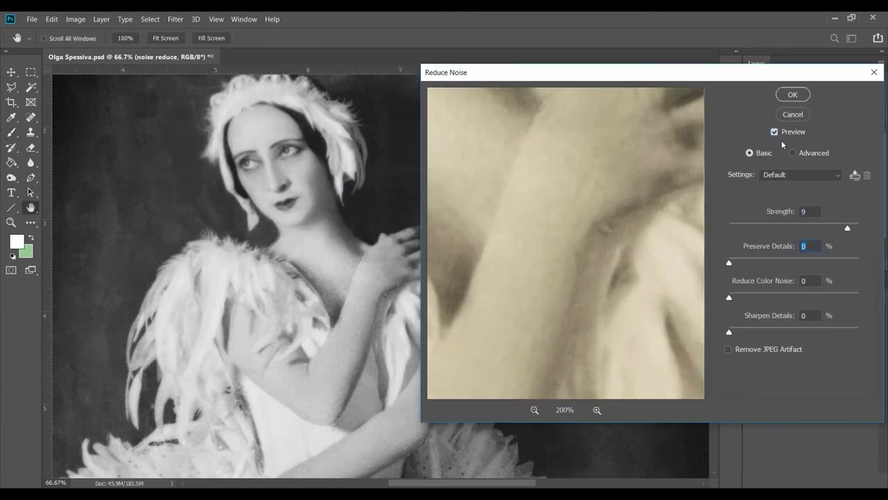
drag(728, 332, 858, 333)
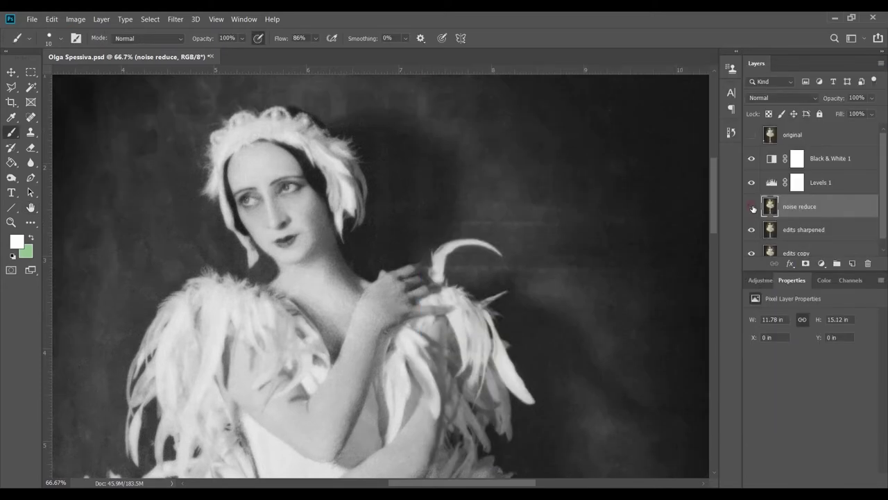
key(])
key(])
key(])
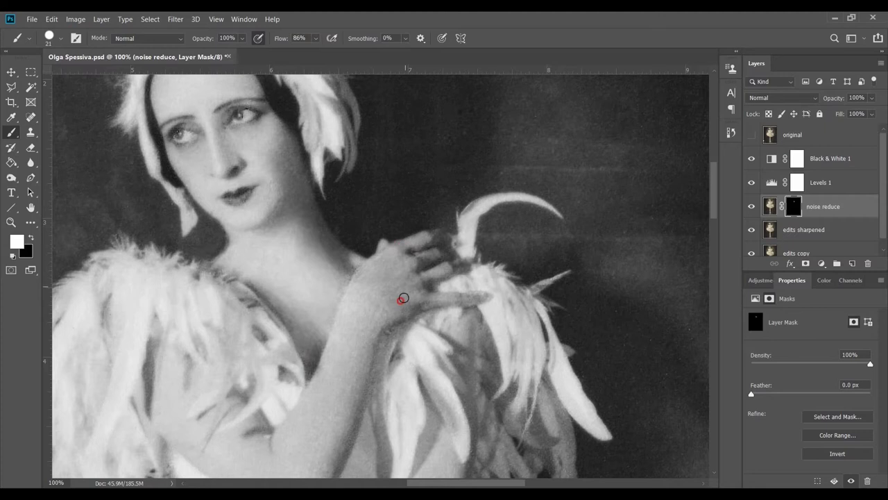
Move across the head, arm and feathers on the noise reduce mask and set the brush to 15 px
drag(337, 374, 372, 324)
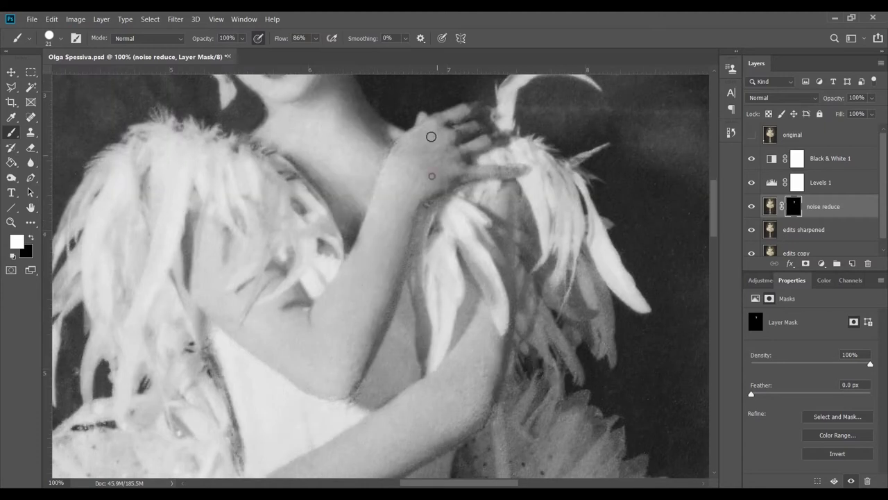
drag(390, 227, 406, 254)
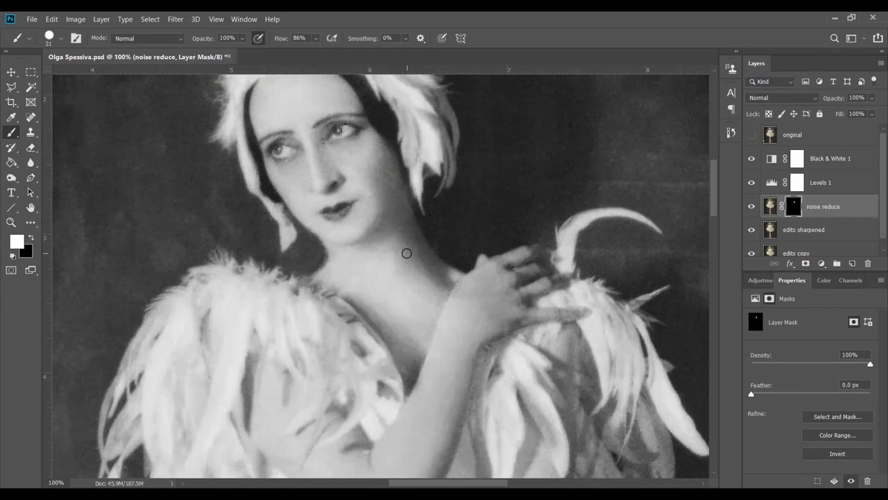
drag(326, 181, 272, 159)
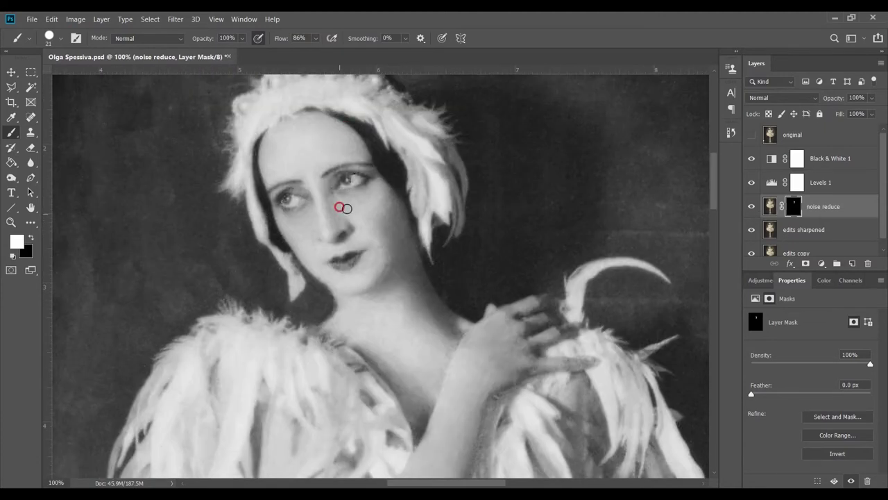
drag(380, 278, 375, 135)
drag(448, 325, 492, 250)
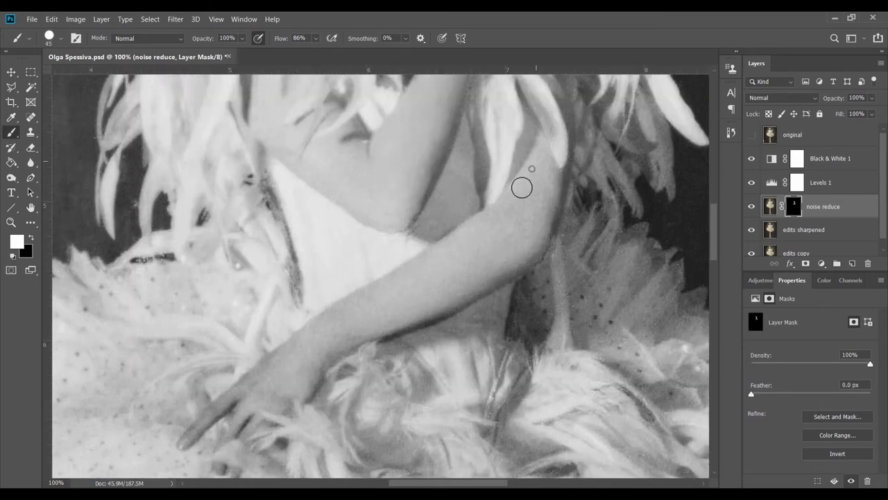
drag(329, 333, 416, 260)
right_click(385, 304)
click(446, 321)
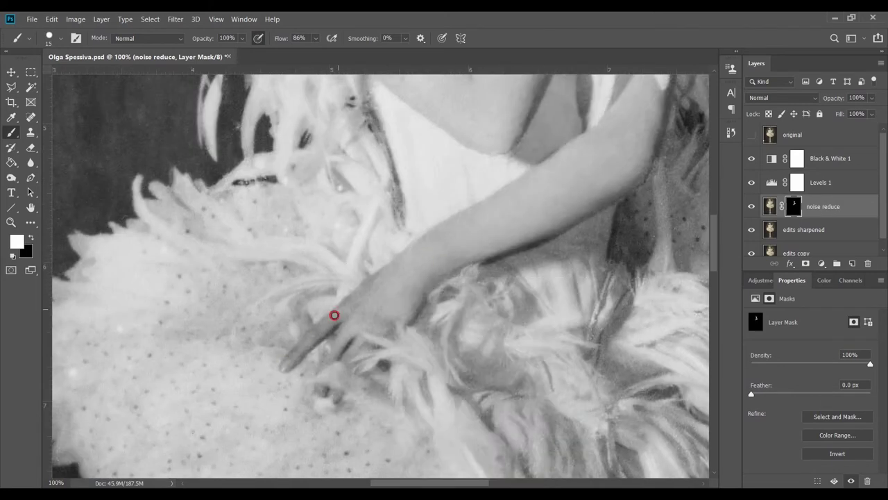
Zoom out and compare the result with the noise reduce layer and its mask turned off
drag(540, 213, 411, 301)
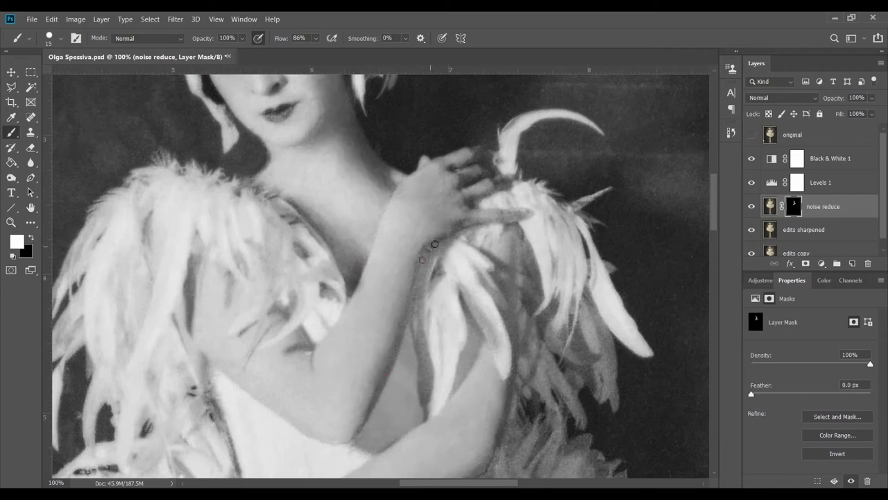
key(ctrl+minus)
click(751, 207)
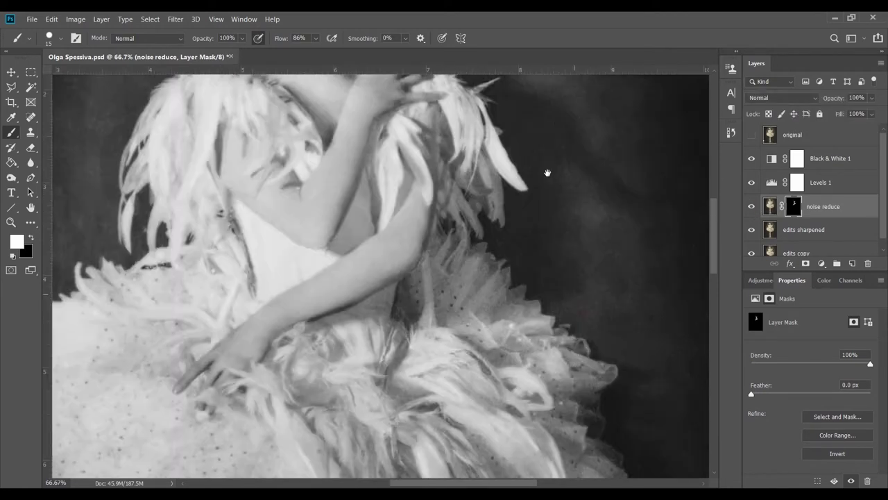
key(ctrl+minus)
right_click(793, 206)
click(798, 207)
key(ctrl+minus)
key(ctrl+minus)
key(ctrl+plus)
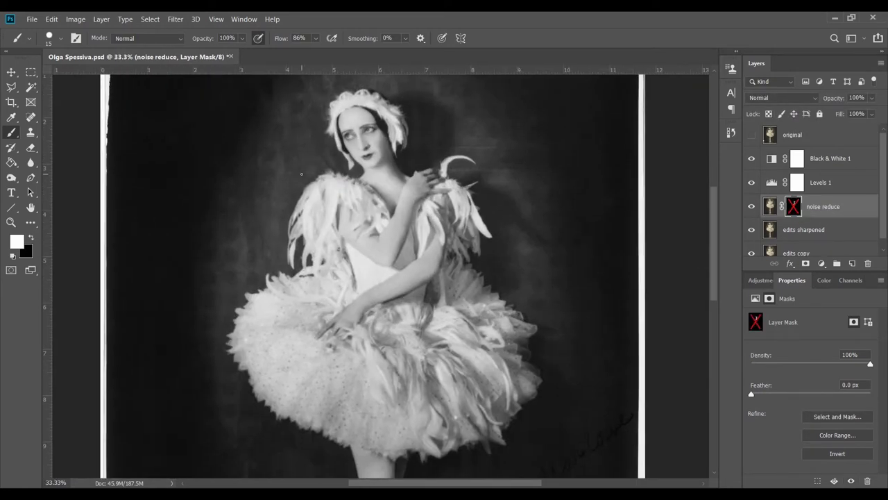
Restore the latest brush stroke from History and enlarge the brush over the dancer's legs
click(731, 68)
click(667, 222)
click(645, 234)
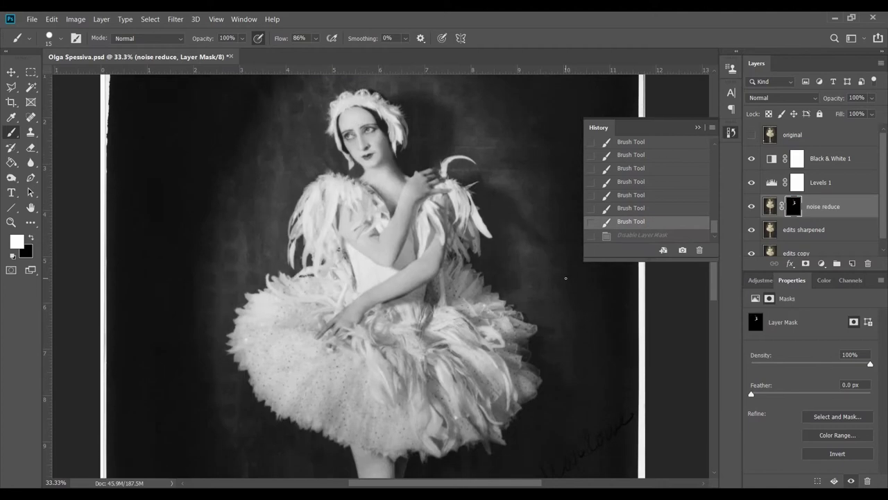
scroll(756, 136, down, 1)
key(ctrl+plus)
scroll(382, 278, down, 5)
key(bracketright)
key(bracketright)
key(bracketright)
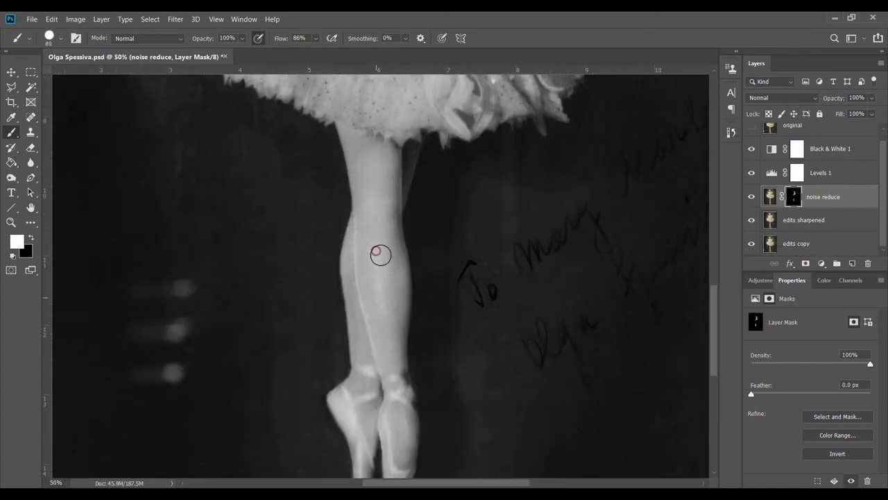
scroll(354, 310, down, 3)
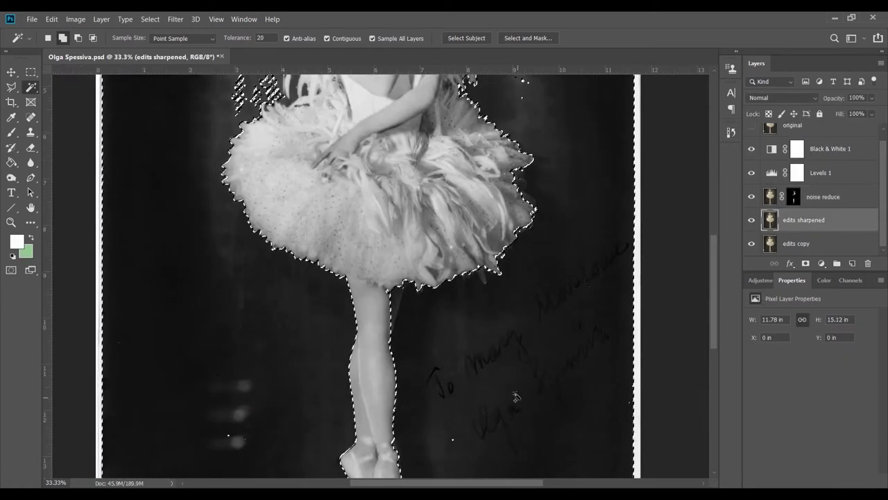
Set the Magic Wand tolerance to 10 and refine the selection around the dancer's head
scroll(262, 335, up, 5)
click(110, 113)
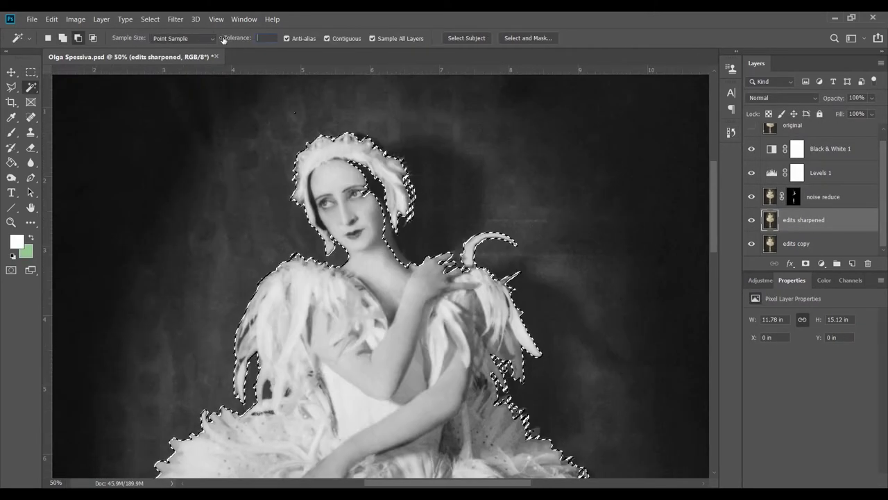
text(10)
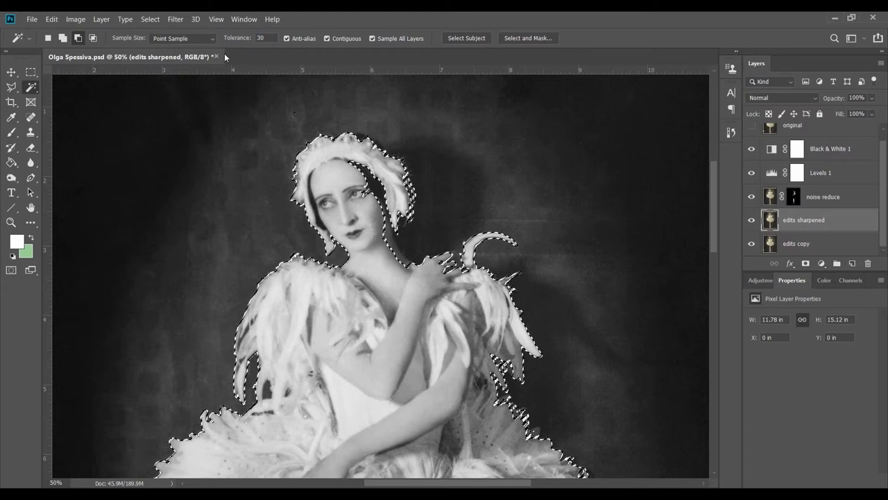
click(362, 143)
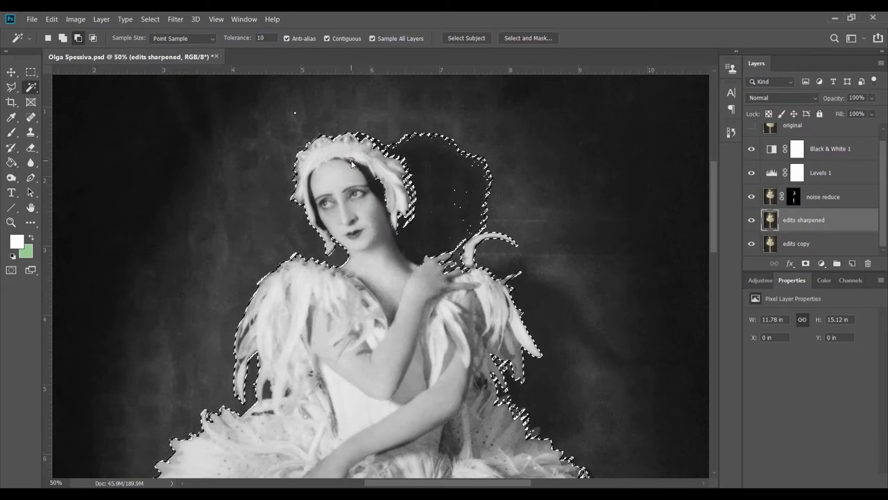
scroll(598, 283, down, 3)
scroll(591, 314, down, 2)
key(ctrl+z)
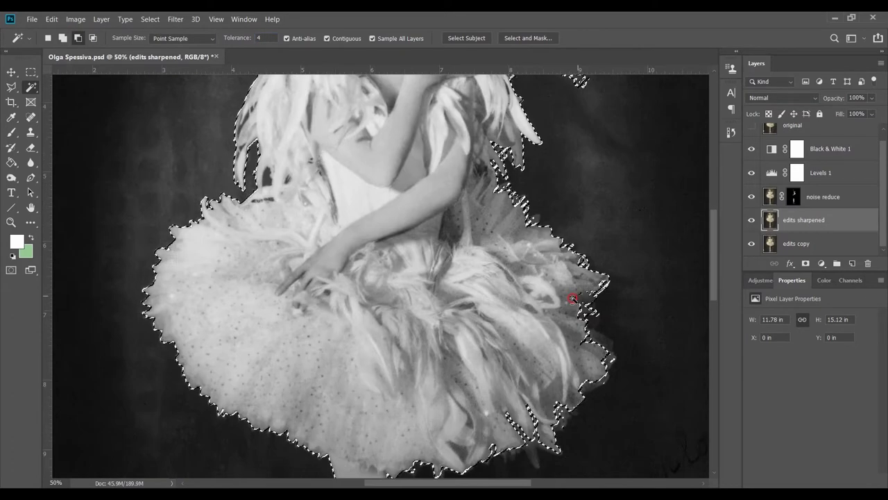
Enlarge the Quick Selection brush and remove the shadow beside the head from the selection
key(shift+w)
click(117, 38)
drag(60, 71, 65, 71)
key(Return)
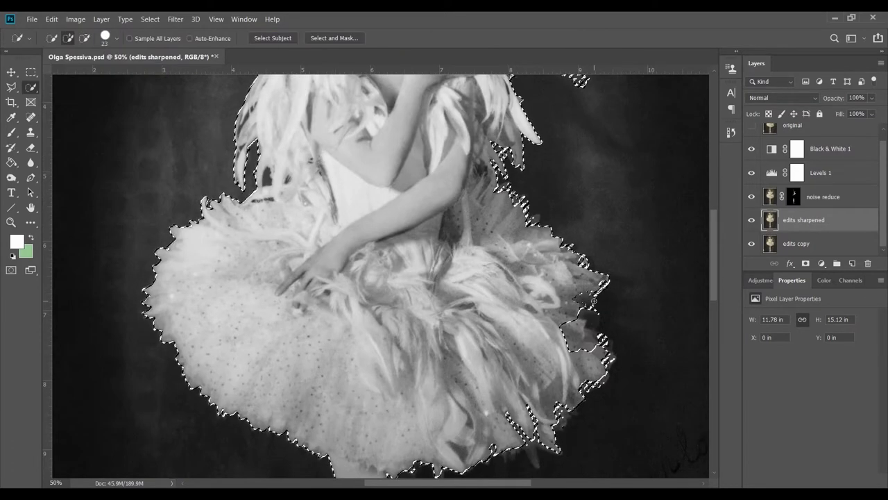
scroll(447, 365, down, 1)
scroll(447, 365, down, 2)
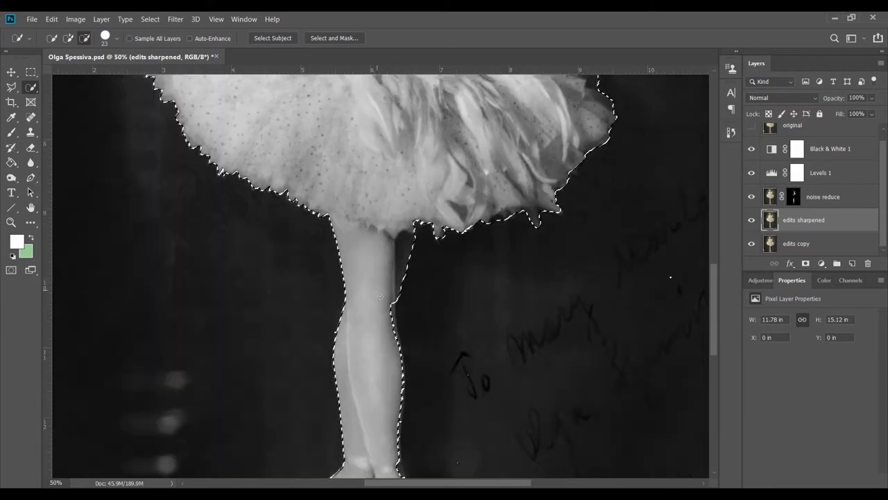
scroll(446, 364, down, 2)
scroll(454, 353, down, 2)
scroll(329, 276, up, 10)
scroll(329, 276, up, 3)
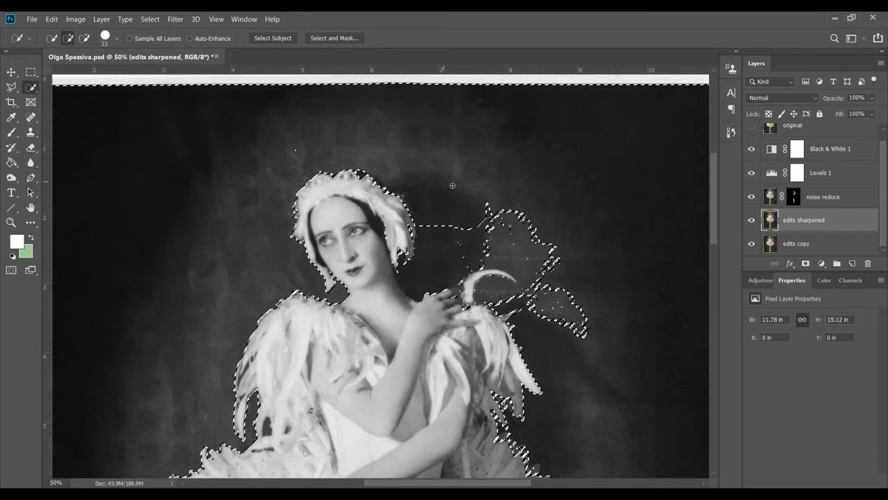
click(105, 39)
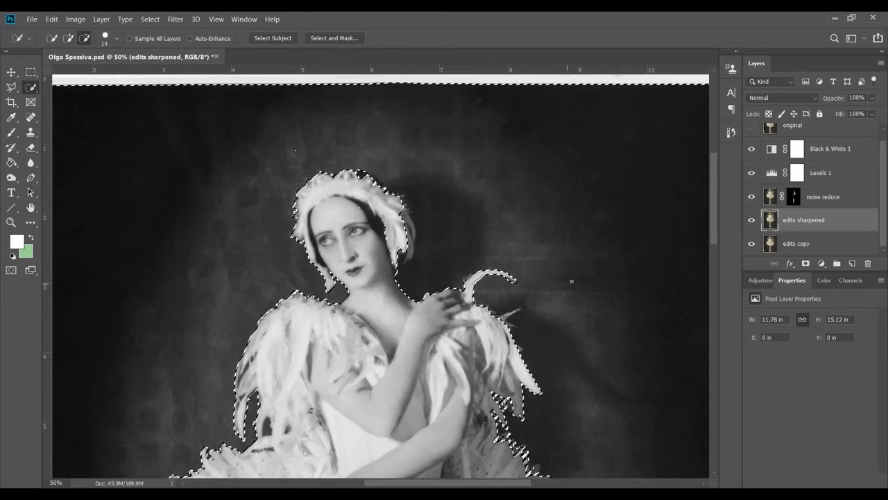
scroll(381, 334, up, 1)
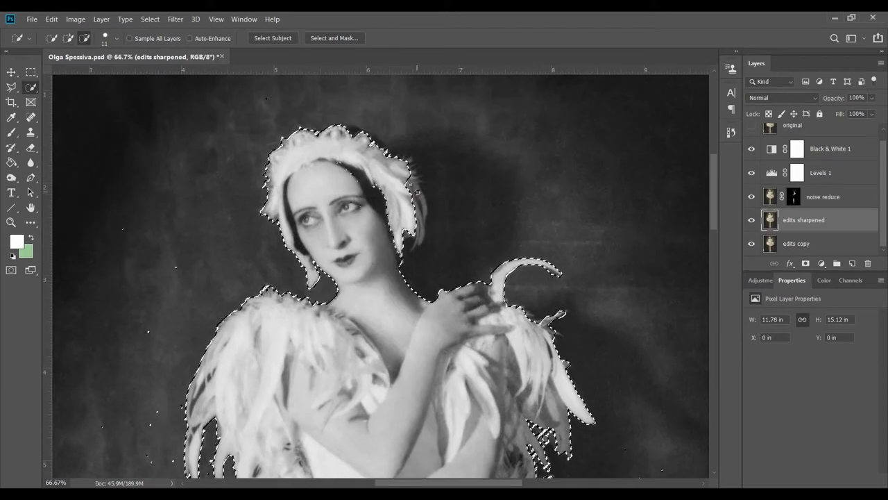
Subtract a rectangular area across the lower photo from the selection using the Rectangular Marquee
click(85, 38)
scroll(573, 301, down, 3)
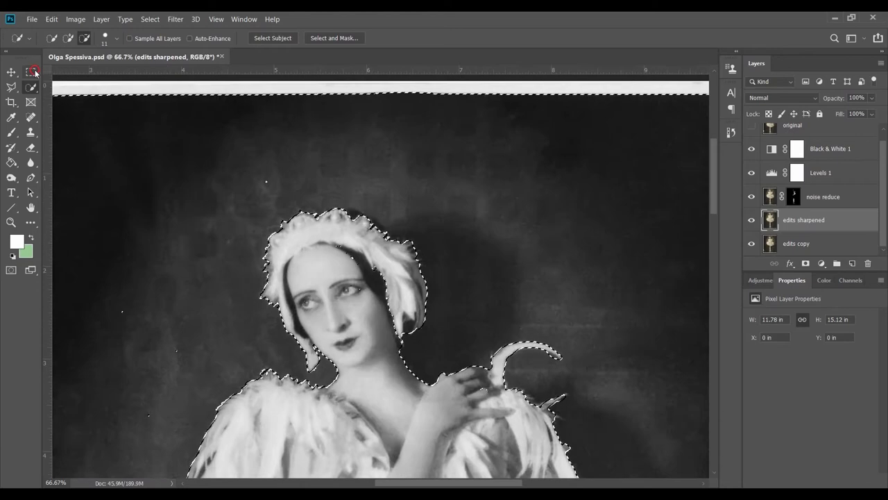
click(32, 72)
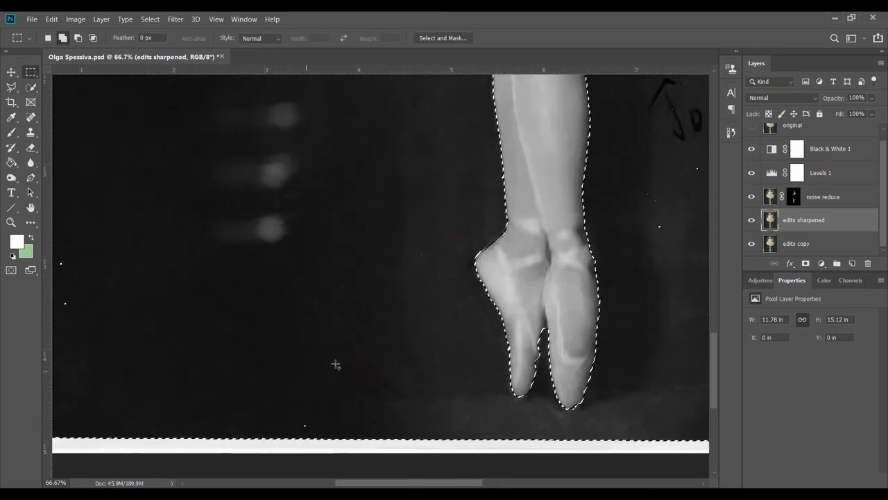
mouse_move(336, 364)
mouse_down()
mouse_move(557, 271)
mouse_move(655, 330)
mouse_up()
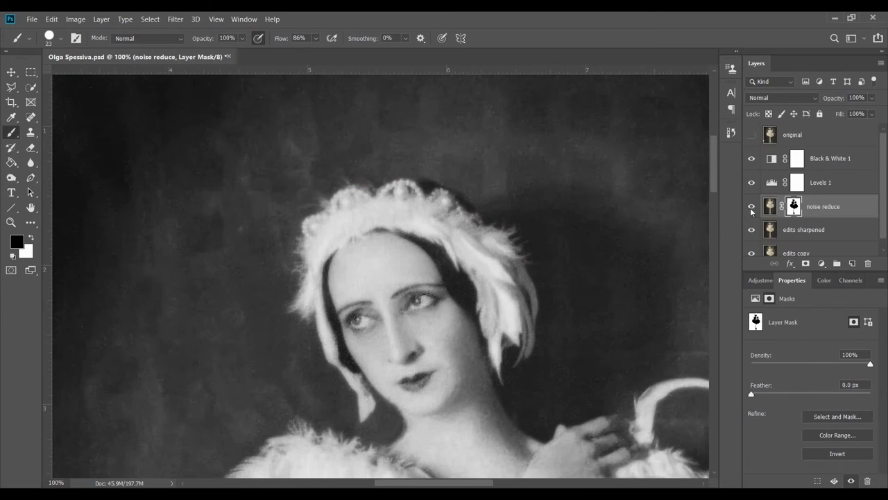
Paint white with a small brush on the noise reduce mask over the tulle and skirt hem
drag(314, 448, 479, 240)
drag(543, 247, 489, 223)
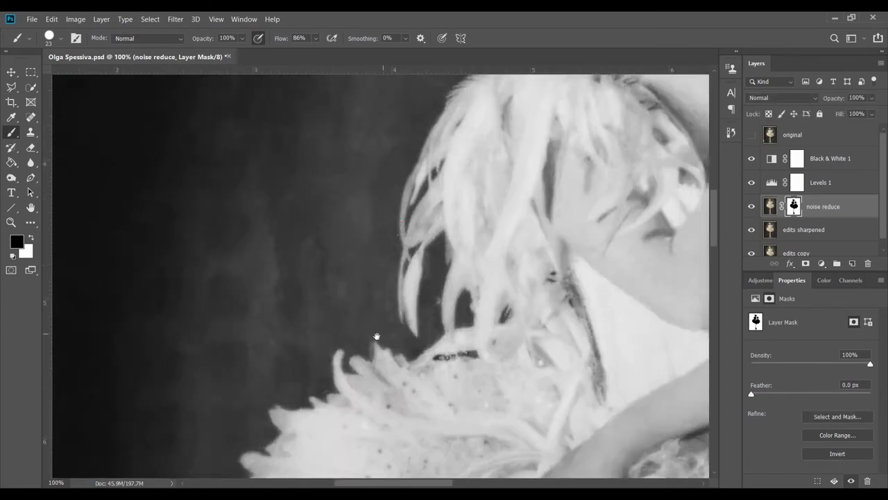
key(ctrl+minus)
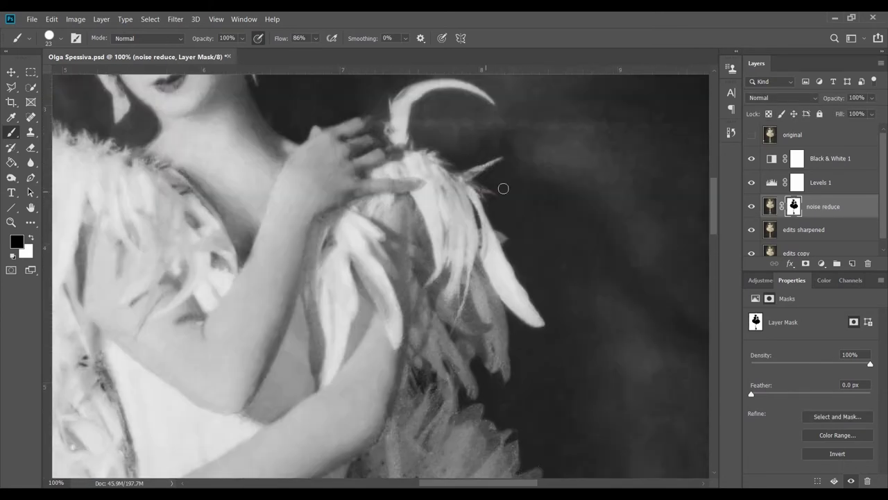
drag(503, 188, 486, 277)
drag(416, 333, 406, 135)
key(ctrl+plus)
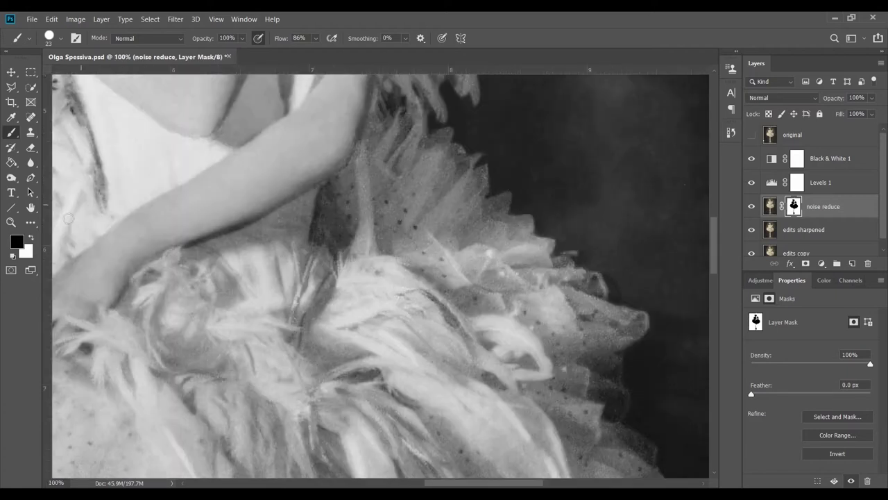
key(x)
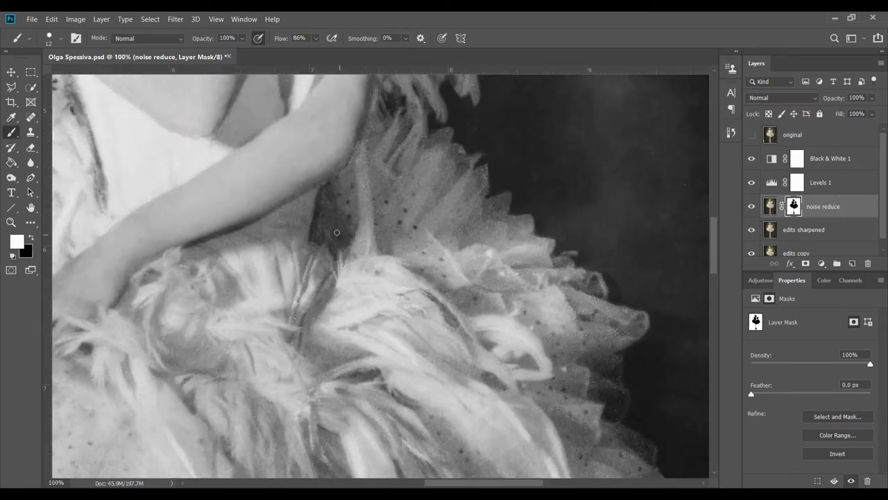
click(456, 291)
drag(581, 308, 392, 207)
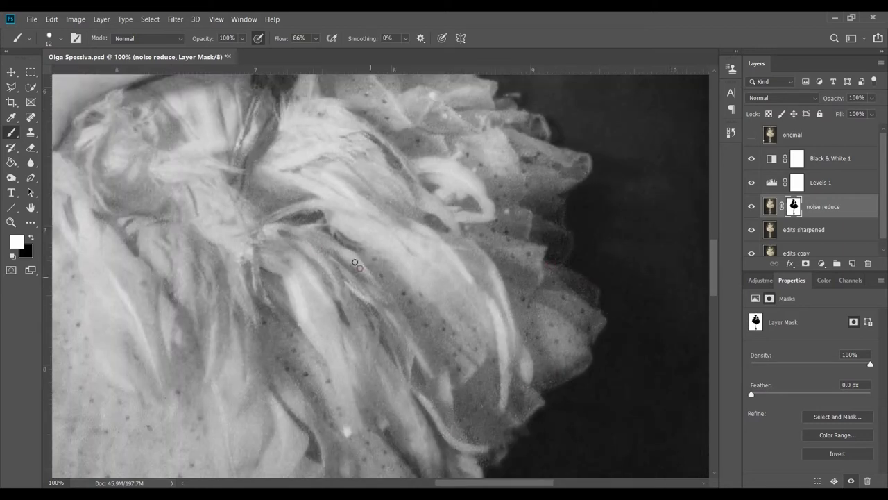
drag(297, 386, 435, 241)
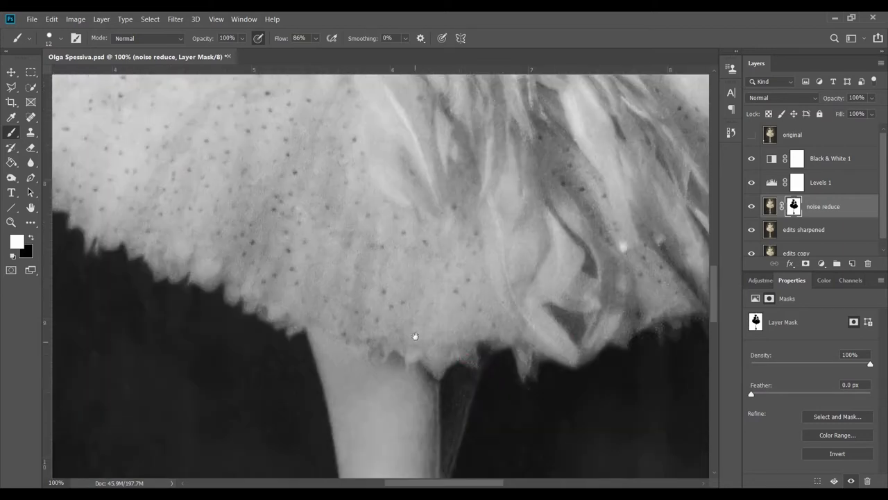
scroll(415, 337, up, 5)
scroll(336, 384, up, 3)
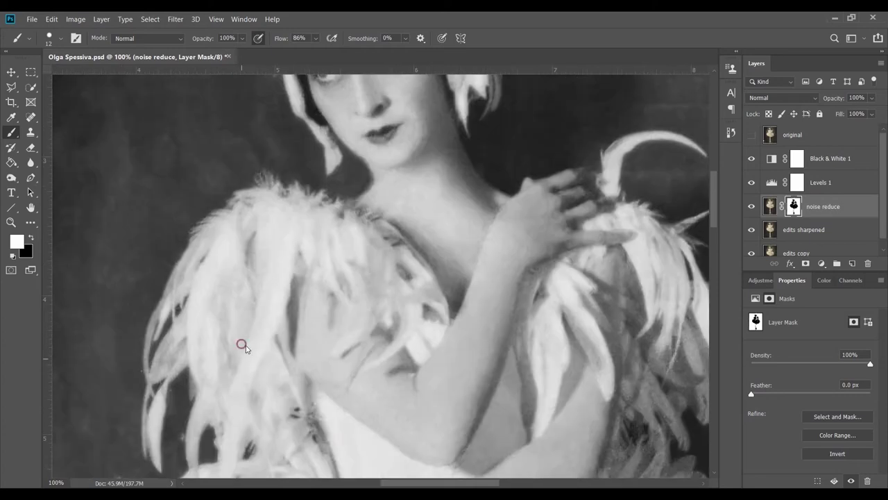
Refine the mask around the eye and face with a finer brush, comparing against the original sepia layer
drag(406, 196, 248, 204)
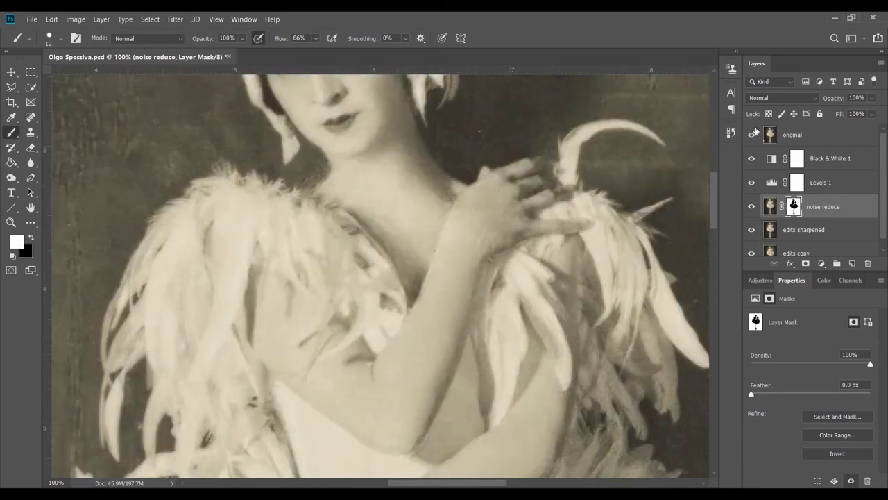
key(ctrl+plus)
right_click(340, 297)
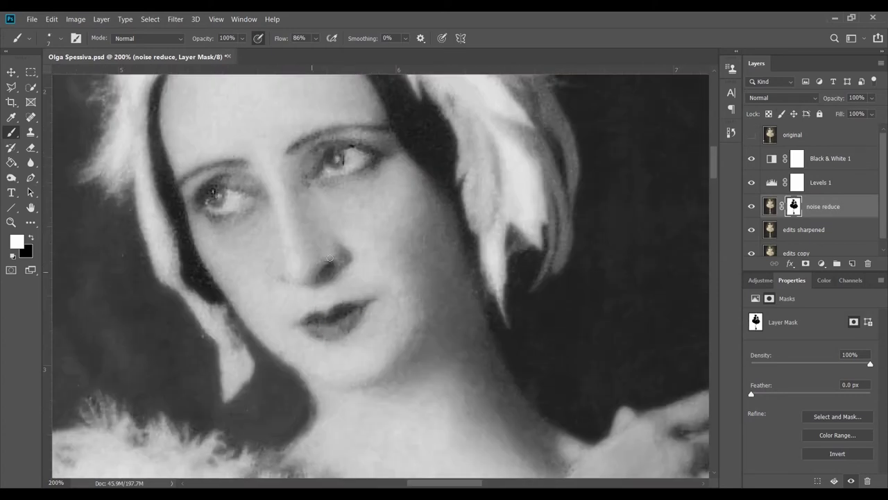
scroll(349, 170, up, 1)
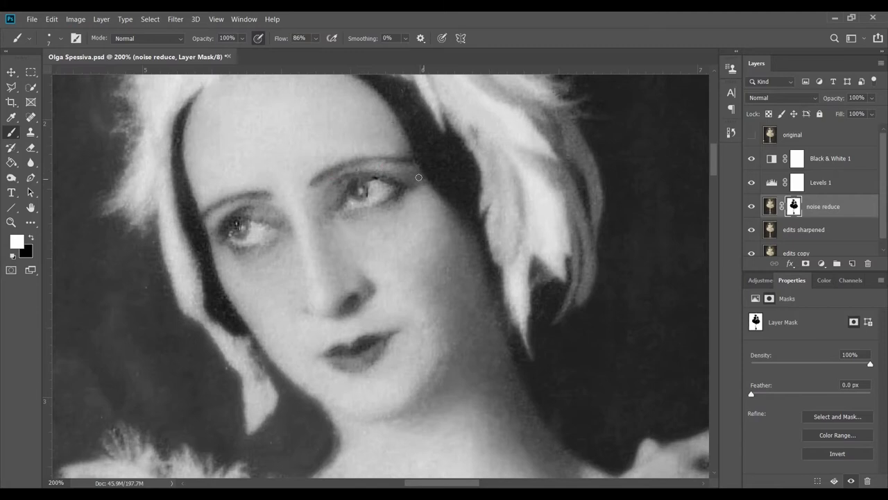
click(270, 232)
click(750, 135)
click(751, 135)
drag(174, 291, 155, 226)
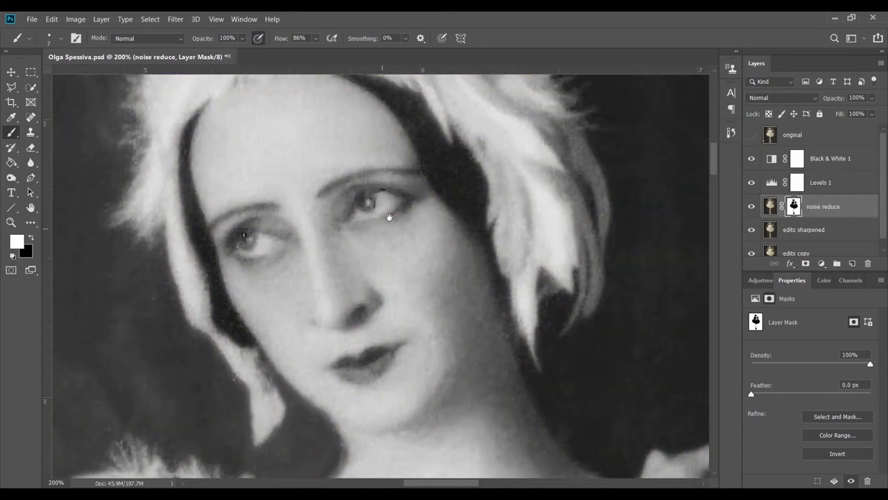
scroll(257, 370, down, 1)
scroll(421, 194, down, 3)
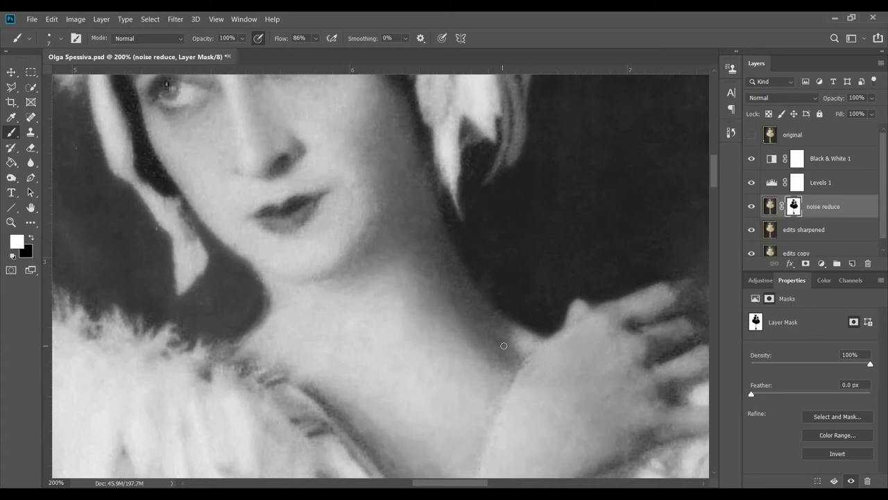
scroll(470, 288, up, 1)
scroll(467, 311, down, 2)
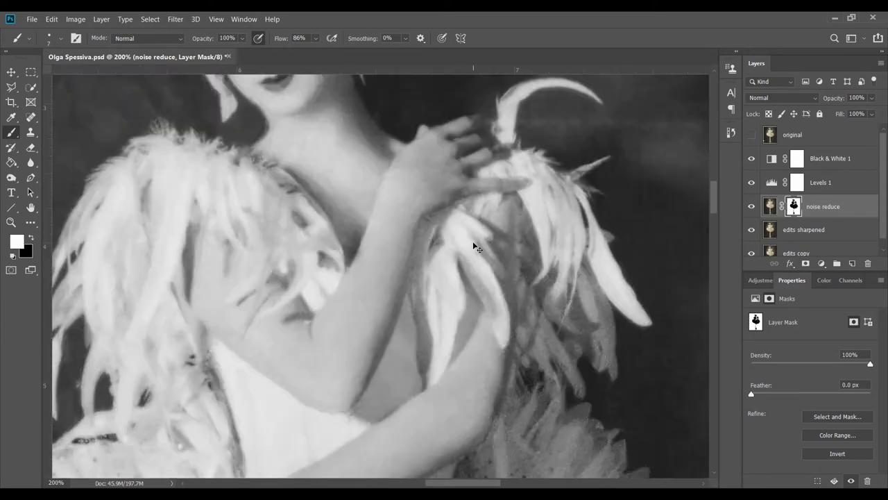
scroll(473, 240, down, 1)
Check the tutu, legs and pointe shoes, then duplicate the noise reduce and edits sharpened layers
mouse_move(486, 416)
mouse_down()
mouse_move(485, 104)
mouse_move(494, 266)
mouse_up()
scroll(493, 266, down, 5)
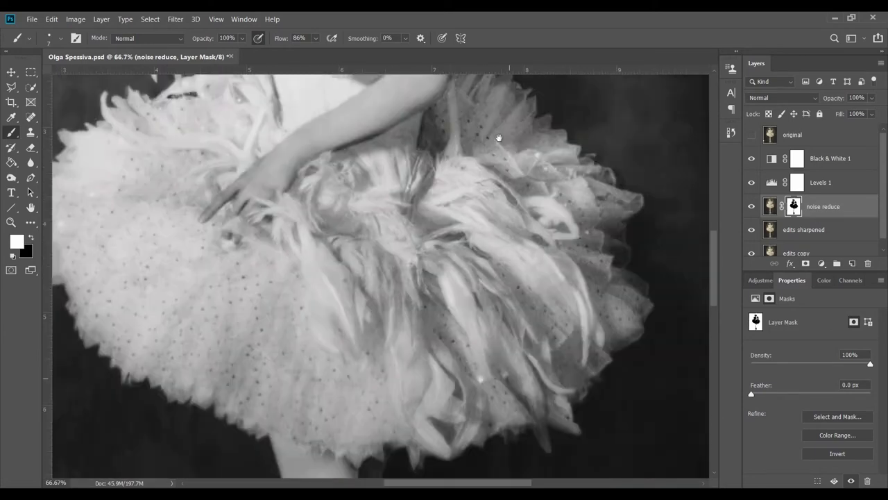
drag(486, 208, 497, 231)
scroll(555, 229, down, 1)
scroll(628, 207, down, 3)
scroll(628, 207, up, 5)
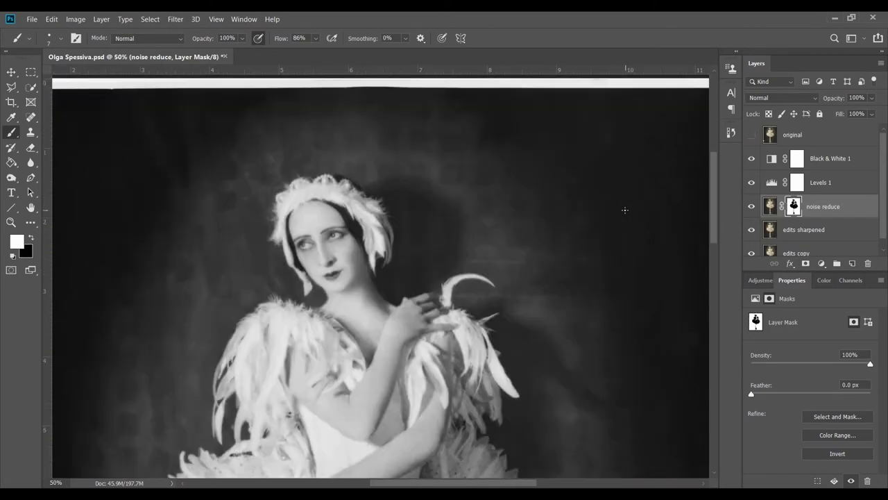
shift+click(823, 229)
key(ctrl+j)
Merge the visible edits into a new layer named 'edits' and zoom onto the eyes
key(ctrl+e)
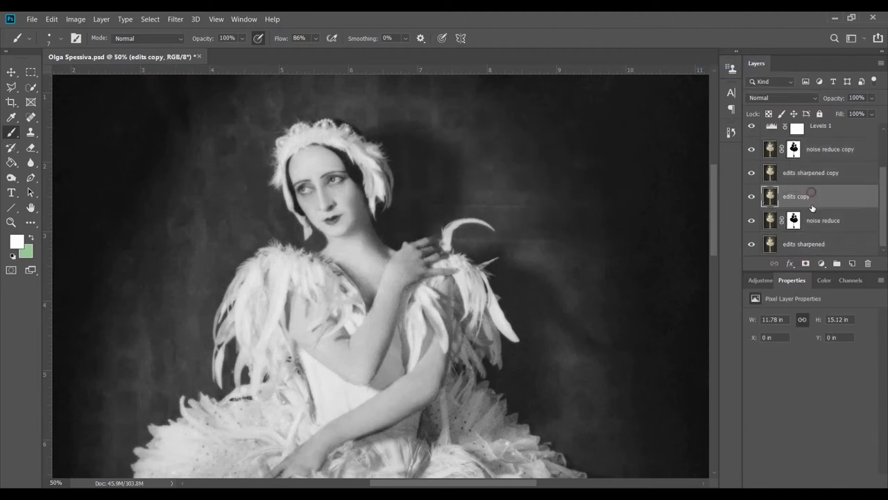
double_click(789, 196)
text(edits)
key(Return)
scroll(329, 191, up, 2)
scroll(330, 191, up, 1)
drag(331, 202, 372, 306)
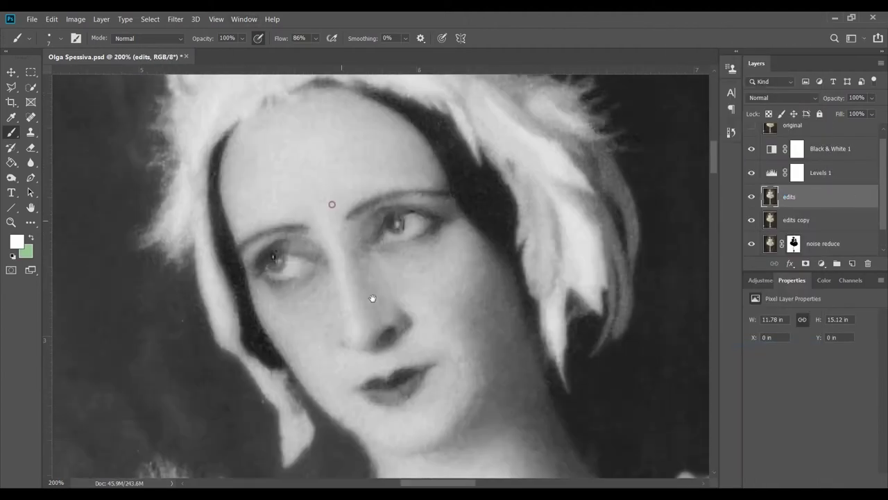
Heal small spots and dodge the eyes, switching between 9 px, 6 px and 17 px brushes
key(j)
key(o)
right_click(426, 189)
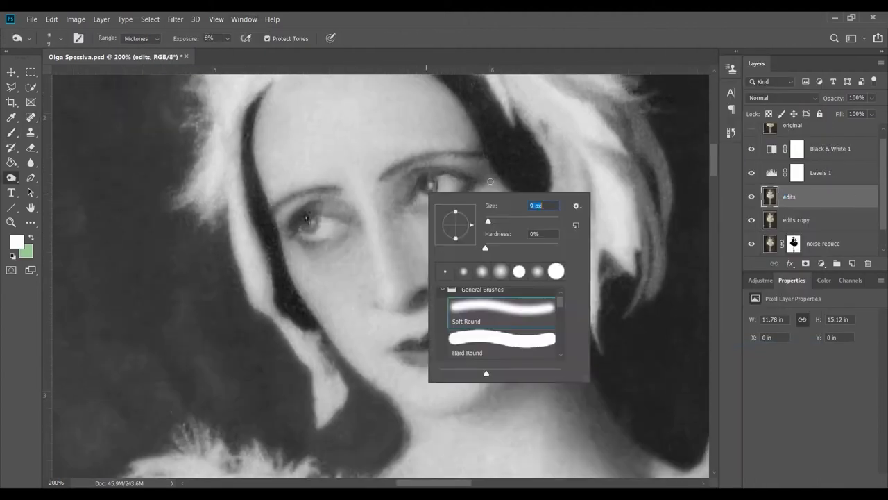
key(Escape)
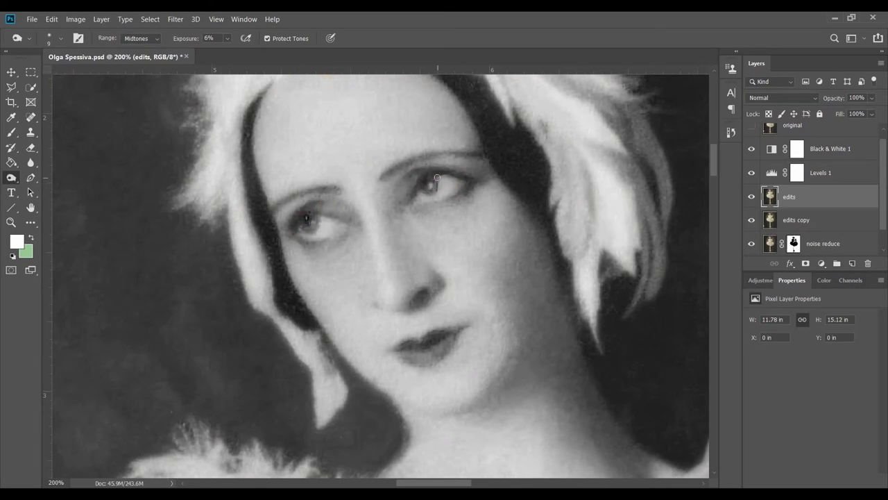
key(j)
right_click(448, 186)
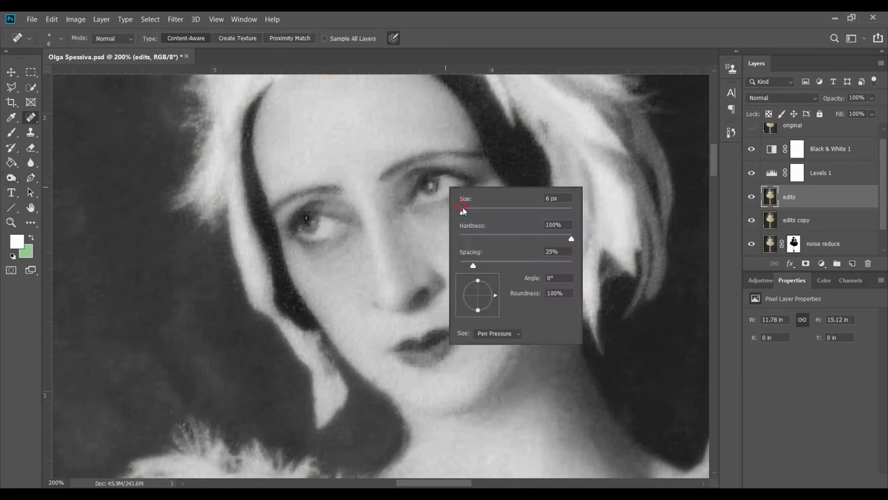
key(Escape)
key(o)
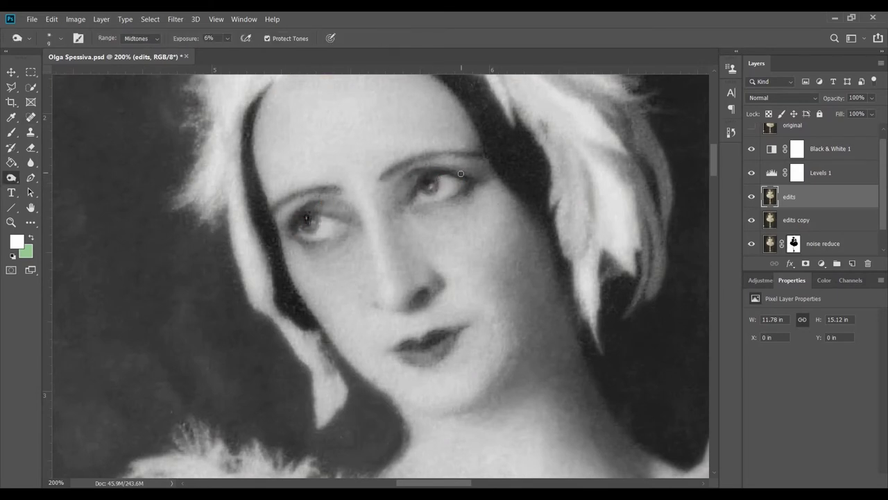
right_click(324, 222)
key(Escape)
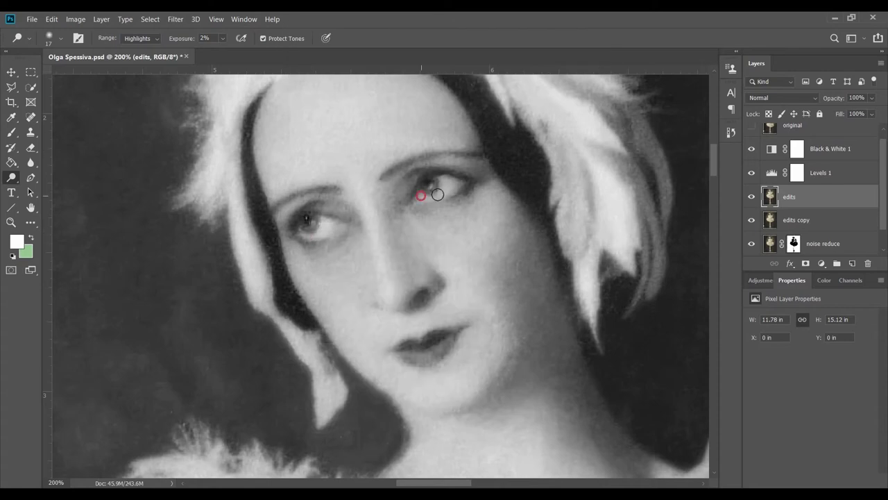
Dodge the face midtones with a 12 px brush, comparing against the original sepia photo
key(ctrl+minus)
key(ctrl+minus)
click(751, 126)
click(751, 126)
key(ctrl+plus)
key(ctrl+plus)
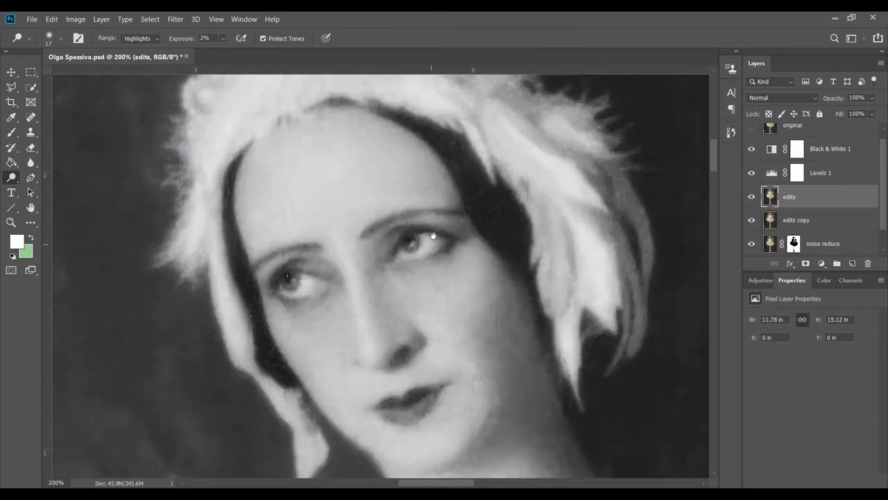
key(alt+shift+m)
right_click(430, 235)
key(Escape)
scroll(493, 244, down, 1)
click(751, 127)
click(752, 126)
Burn darker tones around the eyes and compare the result with the original photo
key(j)
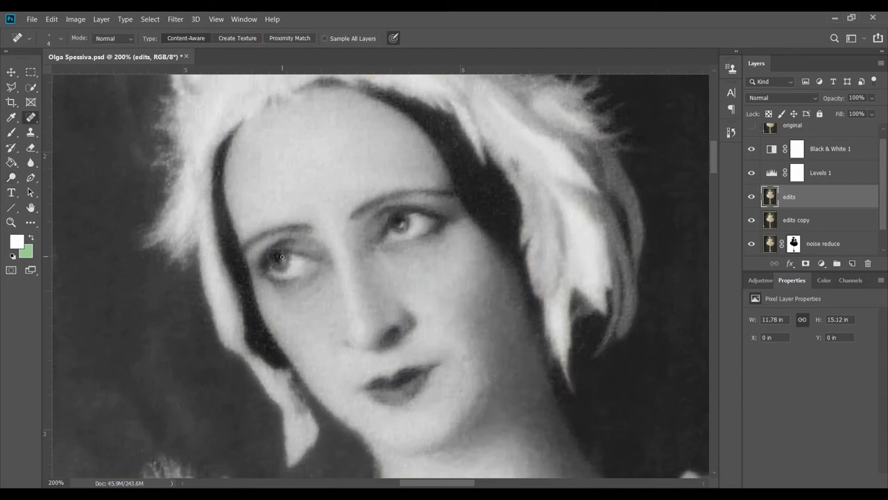
key(o)
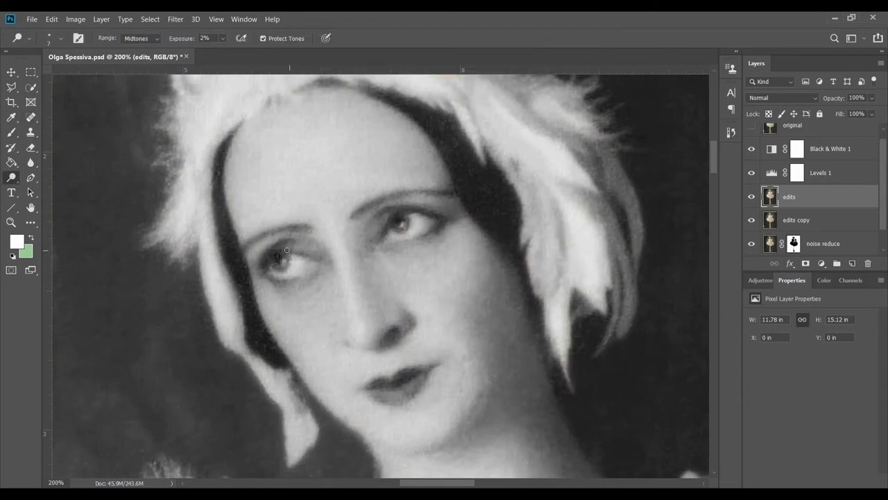
key(shift+o)
click(751, 126)
click(751, 126)
key(ctrl+minus)
key(ctrl+minus)
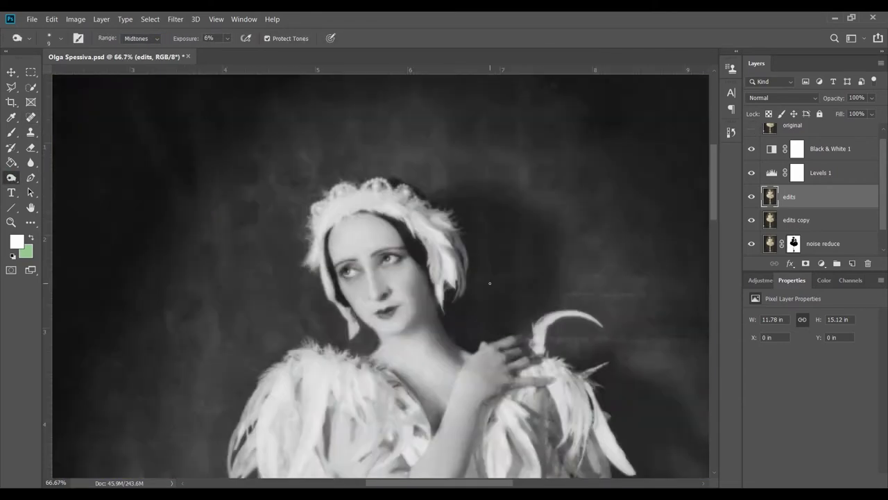
click(751, 127)
click(751, 126)
Zoom out to 50% and set an 80 px brush for working on the dark backdrop
key(ctrl+minus)
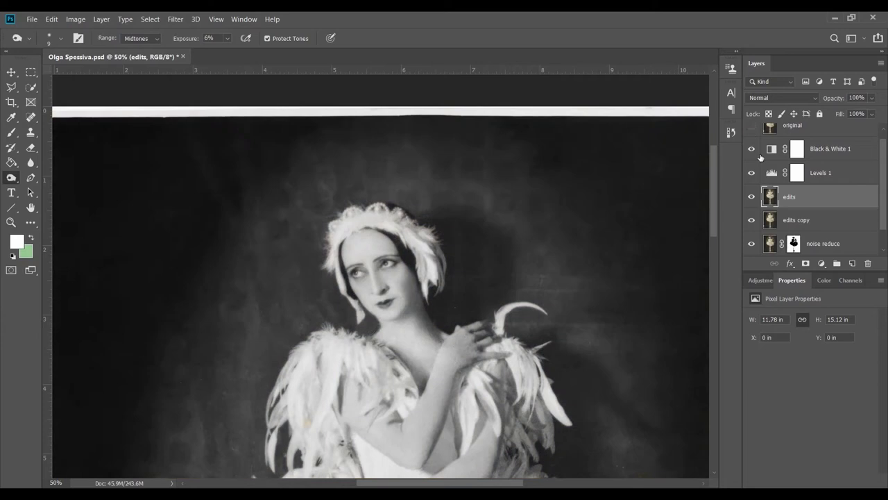
scroll(486, 277, down, 4)
scroll(485, 278, up, 1)
scroll(613, 346, down, 6)
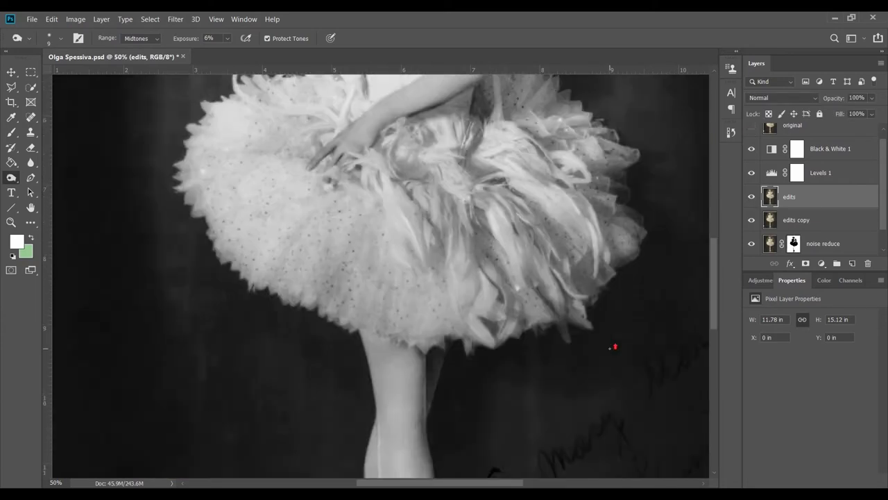
scroll(417, 277, up, 6)
right_click(261, 254)
key(Return)
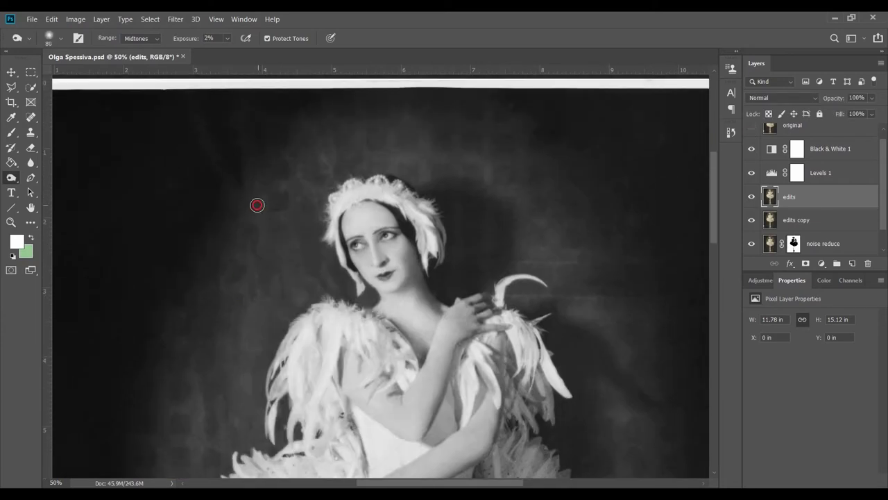
scroll(258, 294, down, 2)
scroll(261, 312, up, 3)
Spot-heal specks across the backdrop with a 26 px healing brush
key(j)
right_click(336, 251)
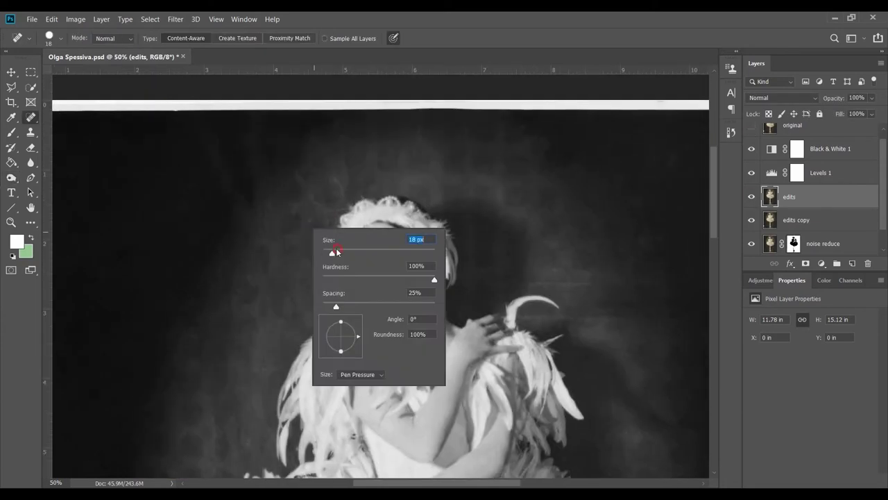
drag(336, 251, 340, 251)
scroll(279, 317, down, 3)
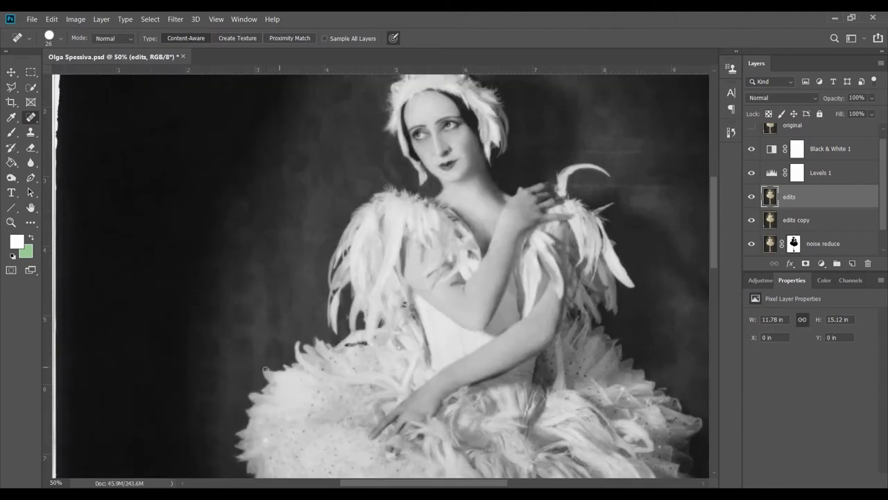
scroll(322, 248, up, 3)
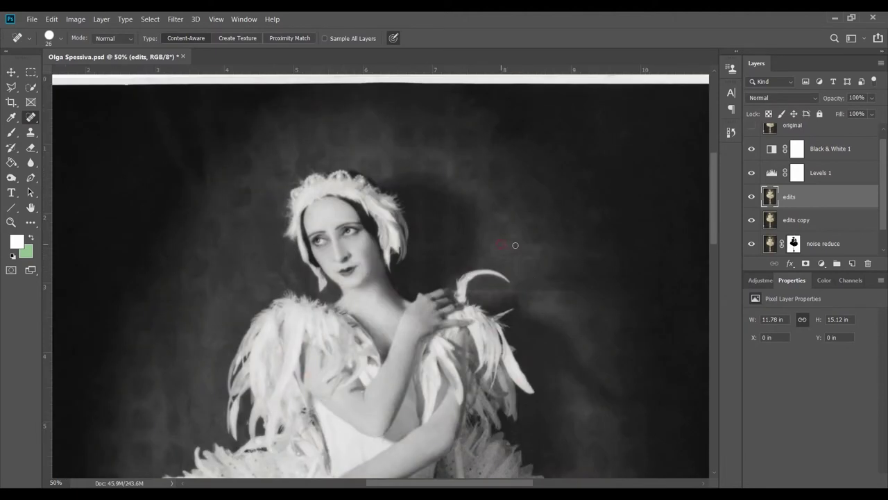
scroll(467, 258, down, 5)
scroll(324, 342, right, 3)
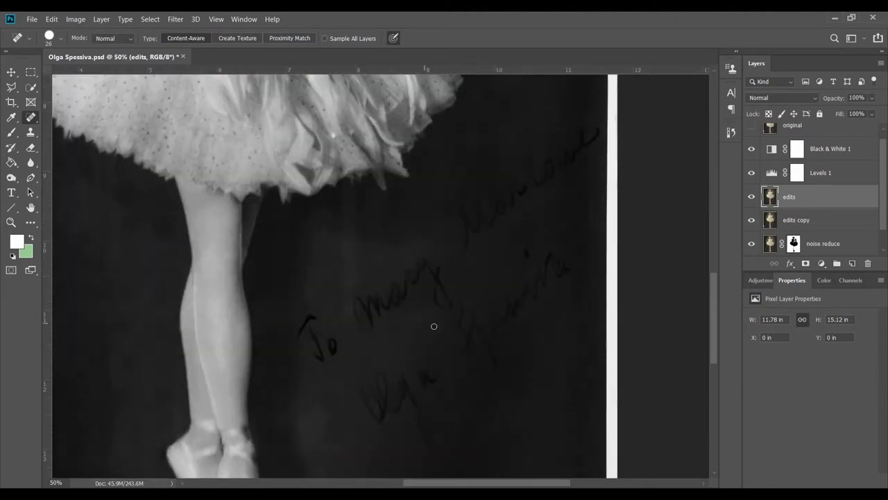
Burn the handwritten inscription beside the legs with a 7 px brush at Shadows, 2%
key(o)
scroll(307, 355, up, 3)
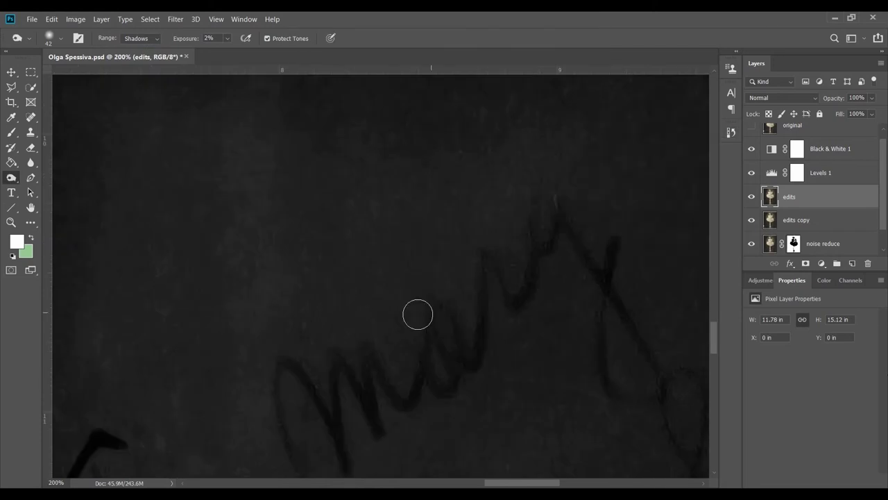
scroll(239, 307, up, 2)
scroll(238, 307, right, 1)
right_click(476, 217)
key(Return)
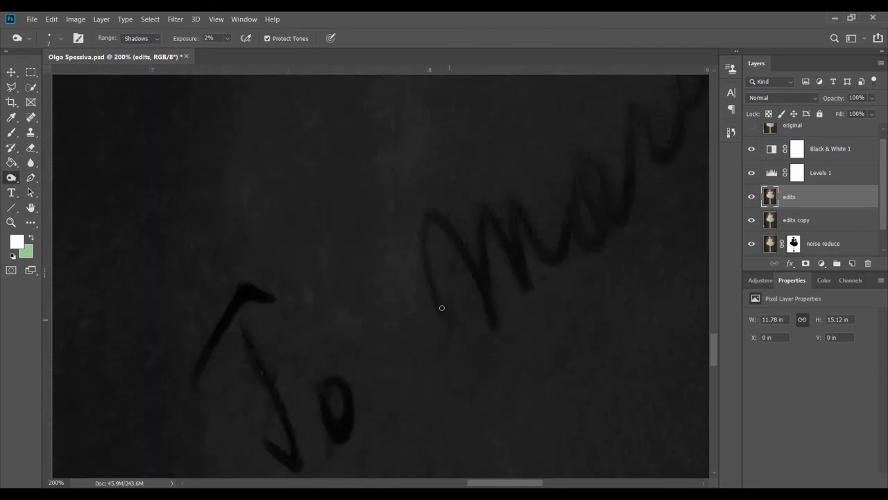
scroll(444, 309, up, 2)
scroll(472, 314, right, 2)
scroll(555, 194, right, 2)
scroll(527, 191, up, 1)
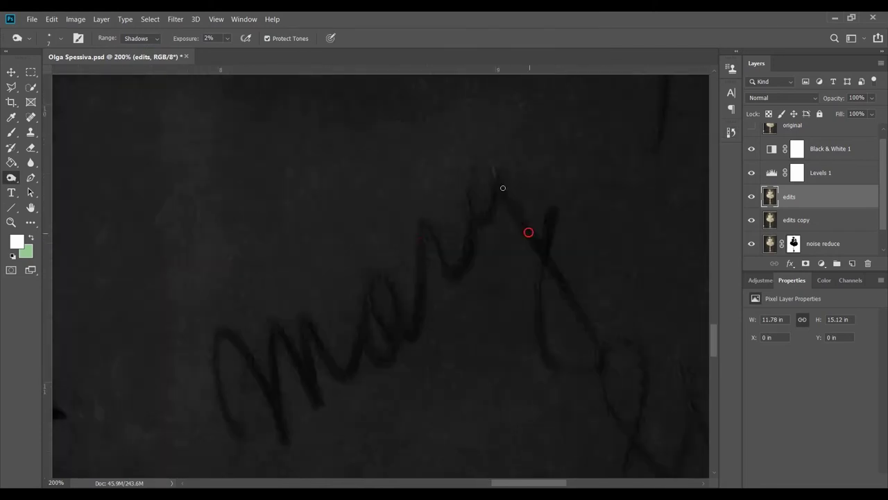
mouse_move(580, 327)
mouse_down()
mouse_move(483, 303)
mouse_move(361, 353)
mouse_up()
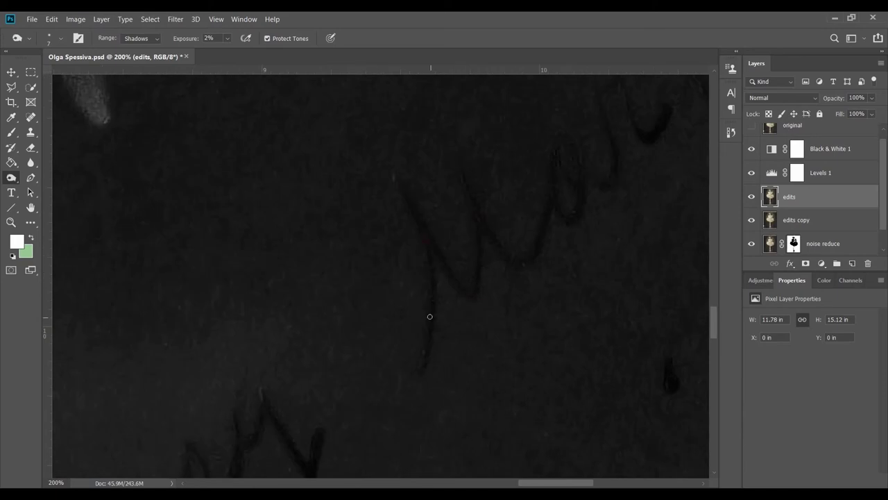
Continue fading the inscription at 100% zoom, then fit the whole photo on screen
key(ctrl+minus)
scroll(499, 222, up, 2)
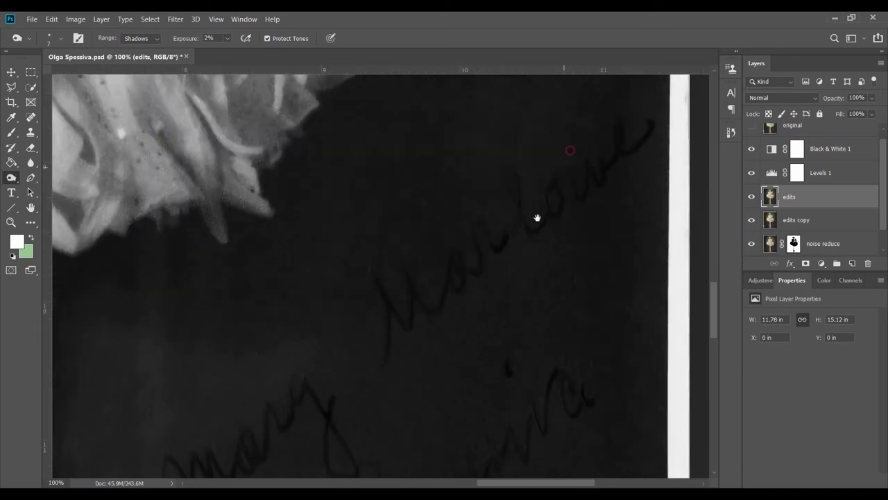
scroll(513, 262, right, 1)
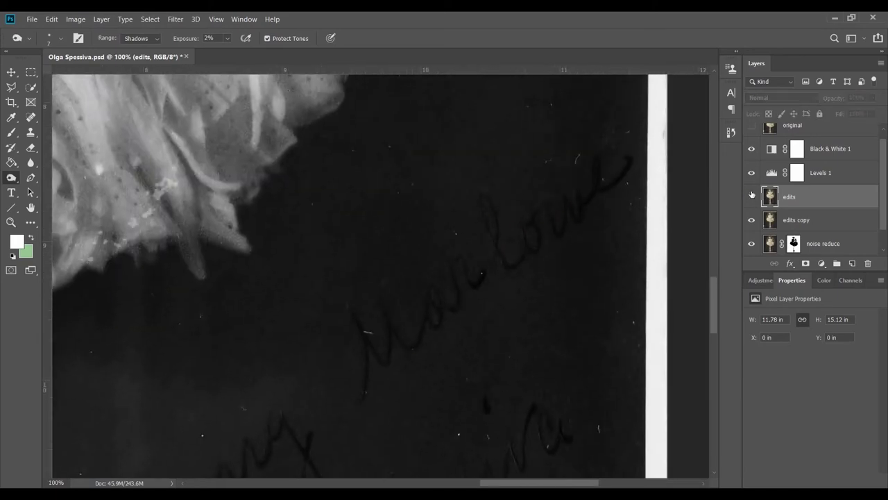
scroll(329, 327, down, 10)
scroll(328, 327, left, 4)
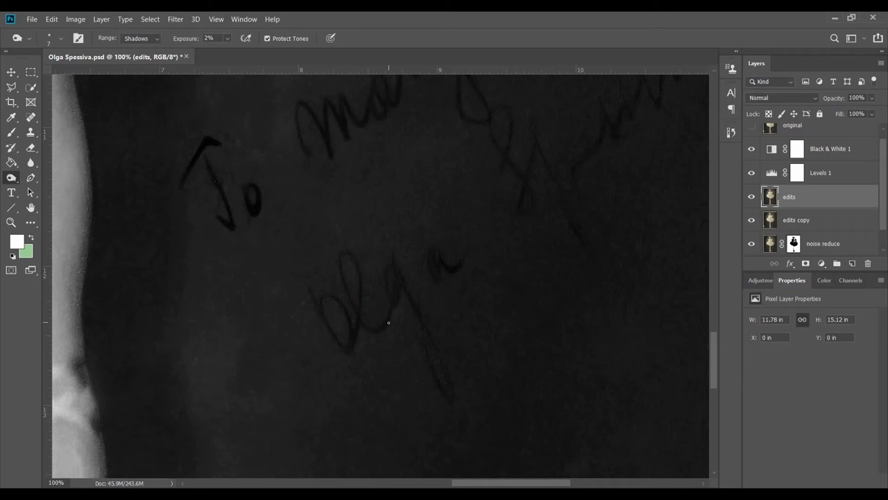
scroll(424, 252, up, 2)
scroll(387, 274, right, 2)
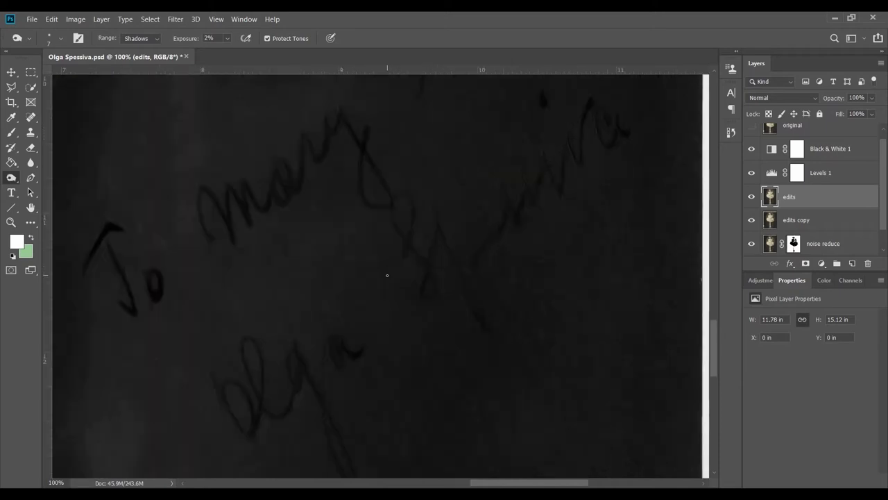
scroll(422, 196, right, 2)
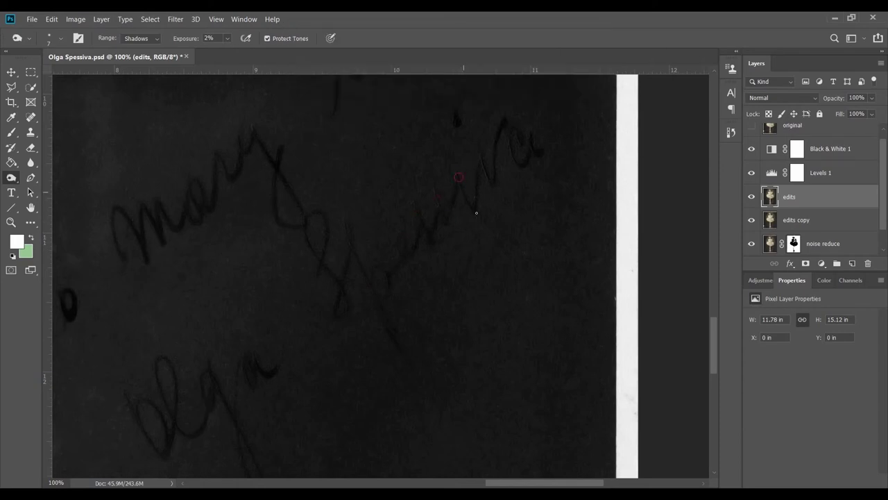
scroll(458, 177, up, 1)
scroll(492, 183, right, 1)
key(ctrl+minus)
key(ctrl+minus)
key(ctrl+minus)
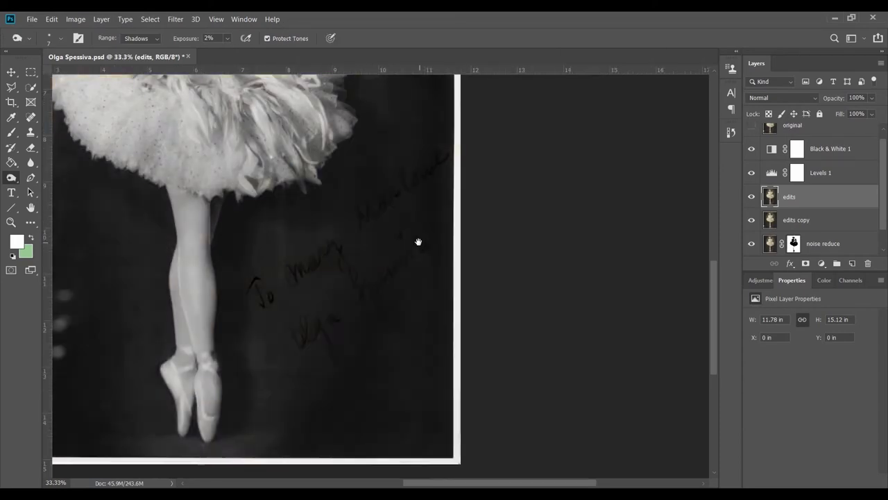
key(ctrl+0)
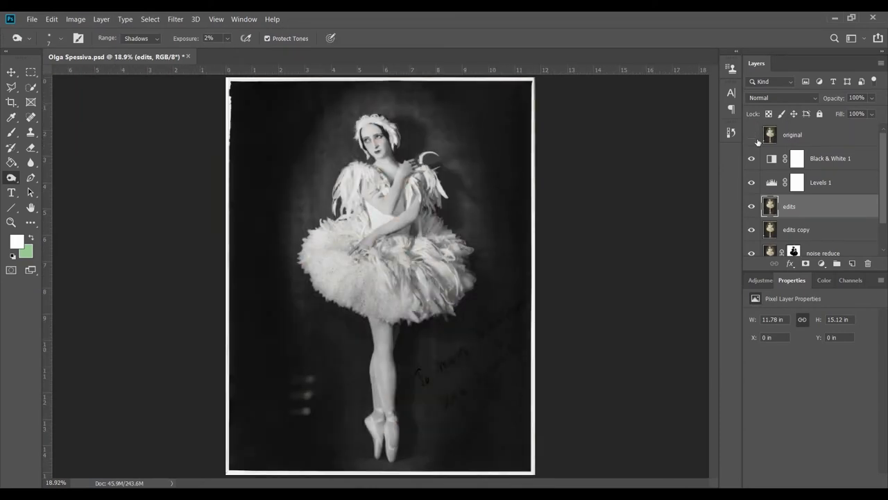
Place guides along the photo's bottom and side edges, ready for rectangular selections
key(ctrl+plus)
key(ctrl+plus)
scroll(126, 192, down, 5)
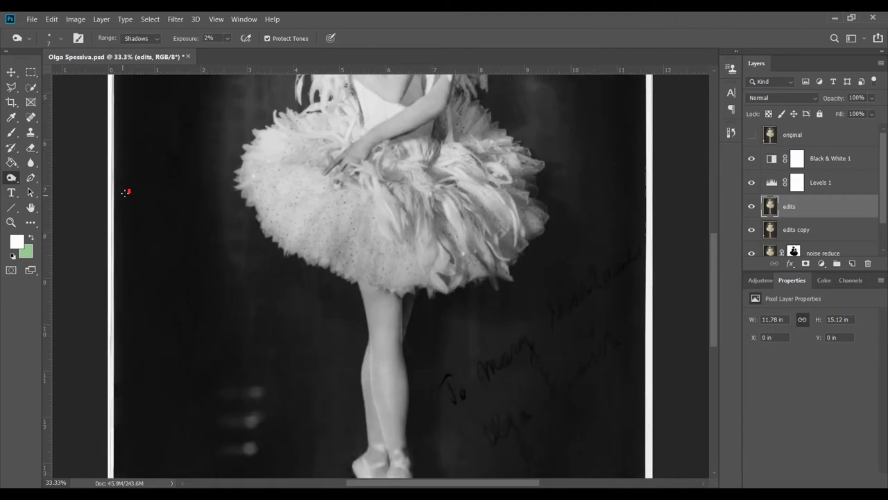
scroll(126, 192, down, 5)
drag(288, 70, 287, 321)
drag(47, 347, 111, 347)
scroll(312, 347, up, 10)
drag(47, 152, 647, 153)
scroll(647, 152, down, 10)
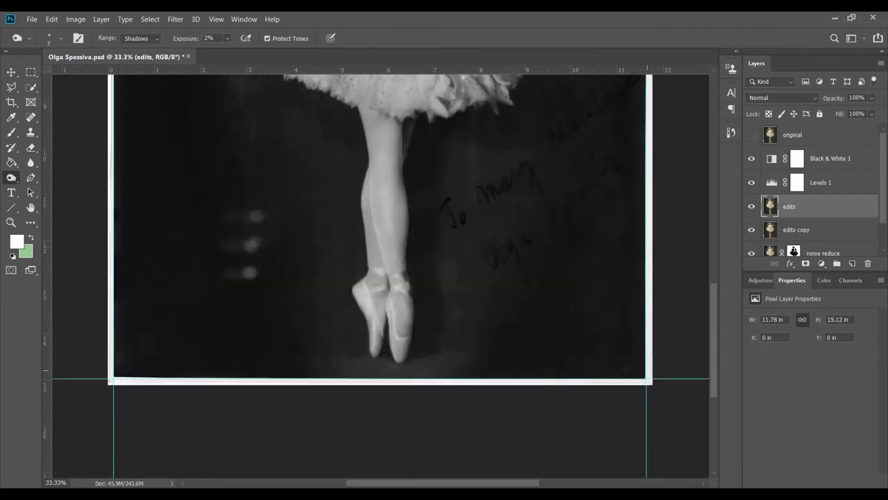
key(m)
scroll(380, 277, up, 10)
key(ctrl+minus)
Select a thin strip along the photo's right edge
drag(514, 127, 511, 477)
scroll(573, 252, down, 5)
scroll(573, 251, up, 10)
key(ctrl+plus)
drag(482, 105, 430, 430)
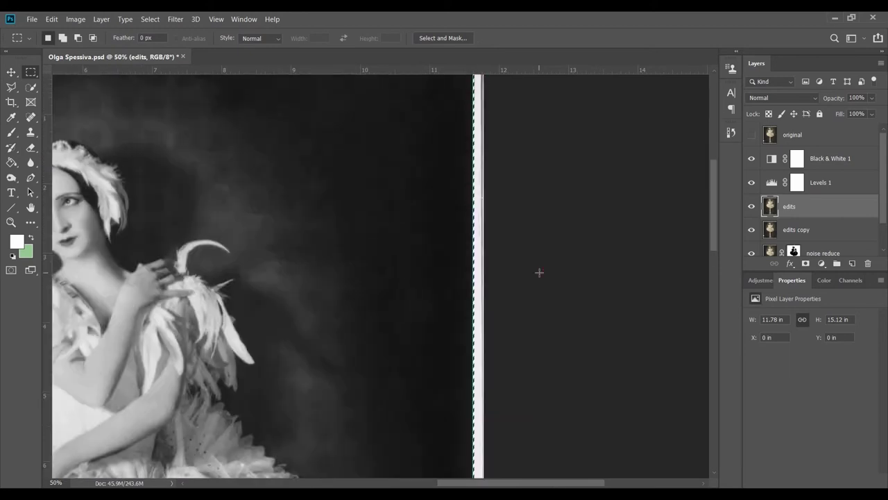
scroll(618, 178, left, 10)
key(ctrl+0)
key(ctrl+plus)
right_click(401, 161)
key(Escape)
scroll(627, 186, left, 10)
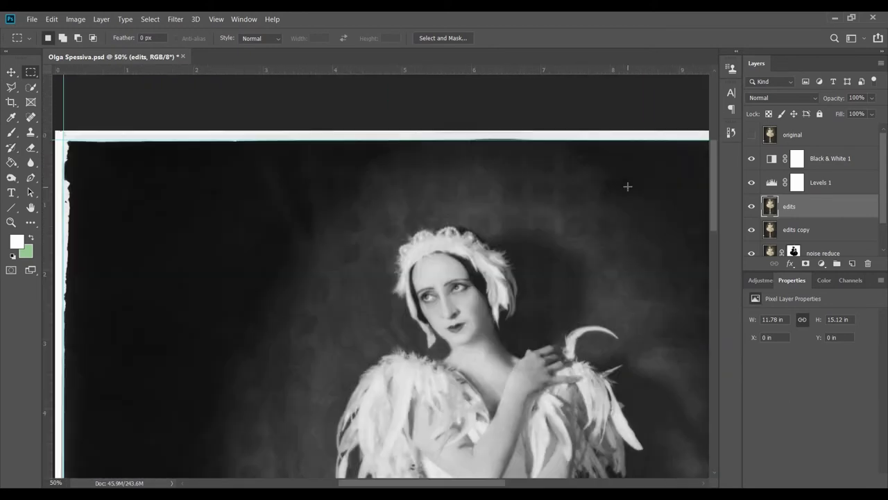
scroll(412, 250, down, 10)
scroll(412, 250, right, 3)
Select thin strips along the left and top edges as one combined selection
drag(111, 472, 104, 77)
right_click(105, 236)
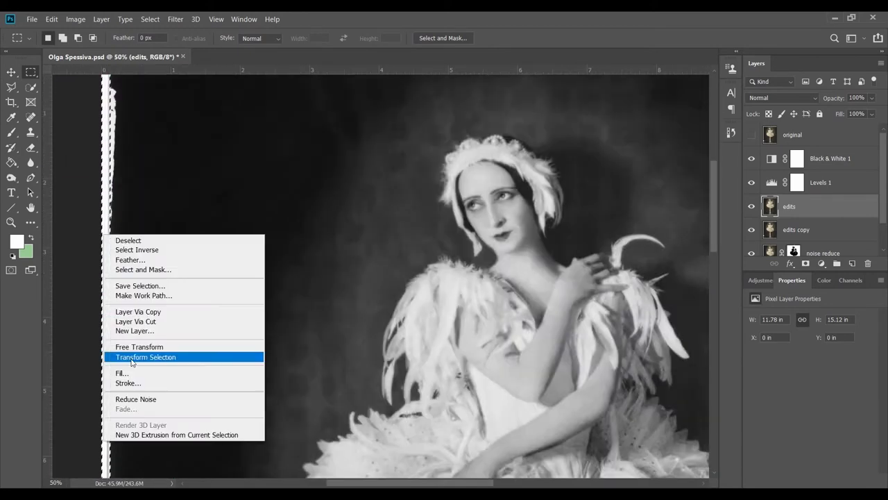
key(Escape)
scroll(132, 361, down, 10)
drag(104, 222, 711, 236)
scroll(426, 359, up, 10)
drag(84, 159, 711, 169)
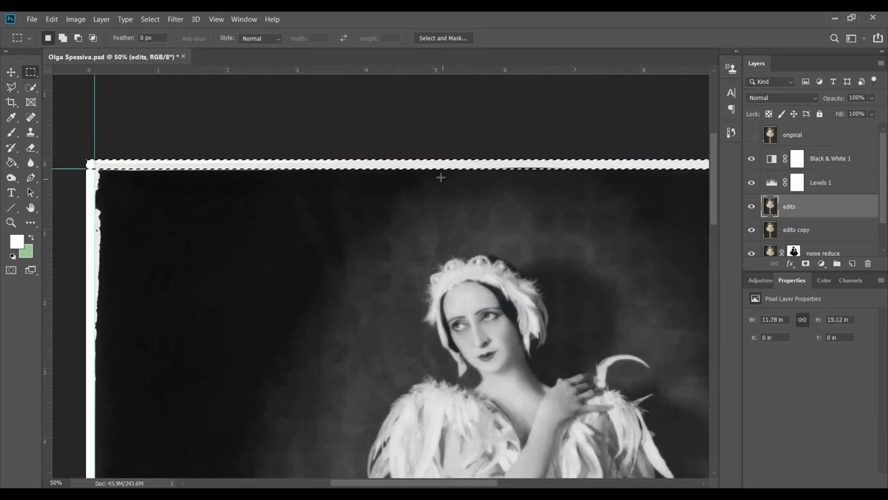
drag(95, 168, 202, 363)
scroll(202, 362, down, 10)
scroll(405, 248, up, 10)
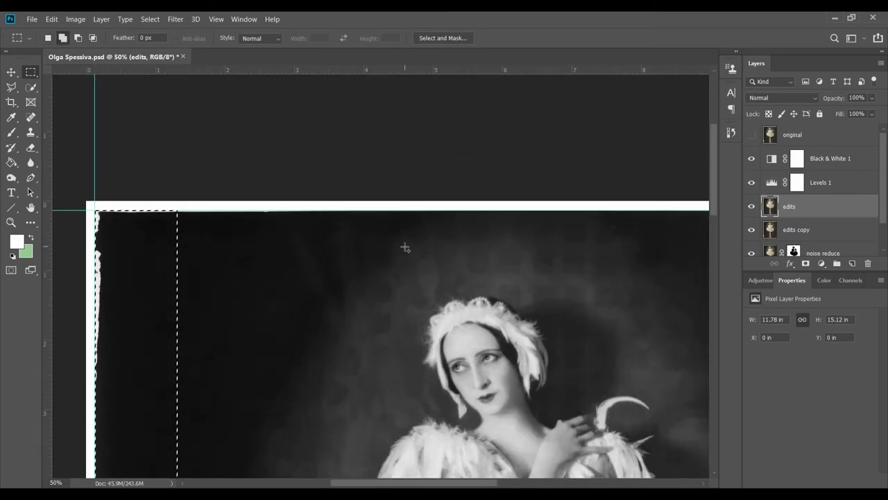
drag(405, 248, 91, 207)
Clone Alt-sampled dark background over the white fringe, then deselect and fit the photo on screen
key(s)
scroll(347, 277, left, 3)
right_click(298, 250)
key(Escape)
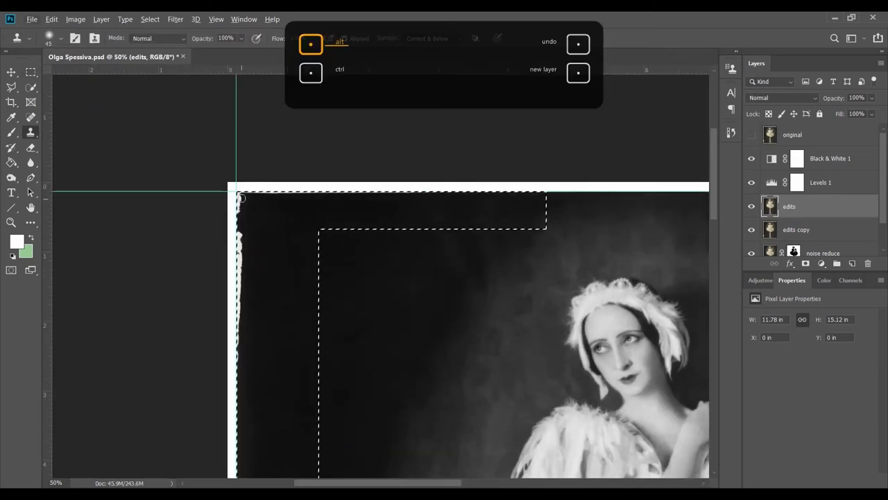
alt+click(241, 198)
drag(238, 229, 238, 400)
scroll(312, 312, up, 1)
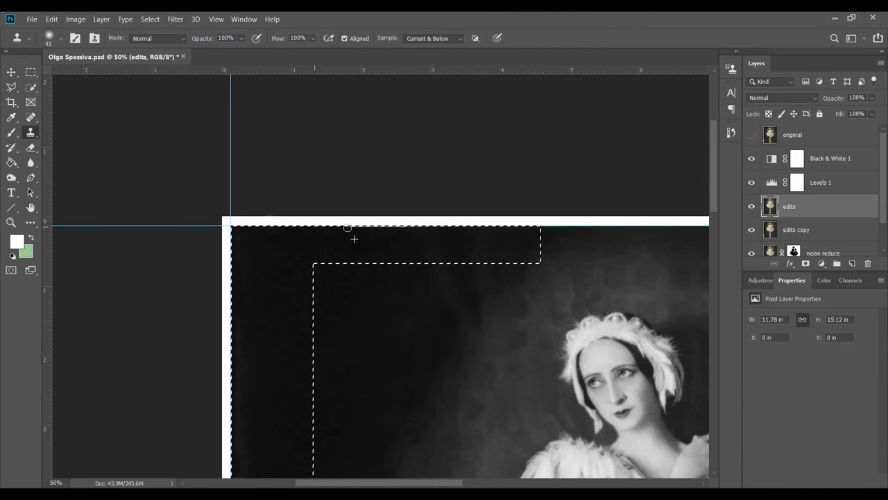
key(w)
key(ctrl+d)
key(ctrl+0)
Toggle the original sepia layer on and off to compare with the black-and-white version
key(v)
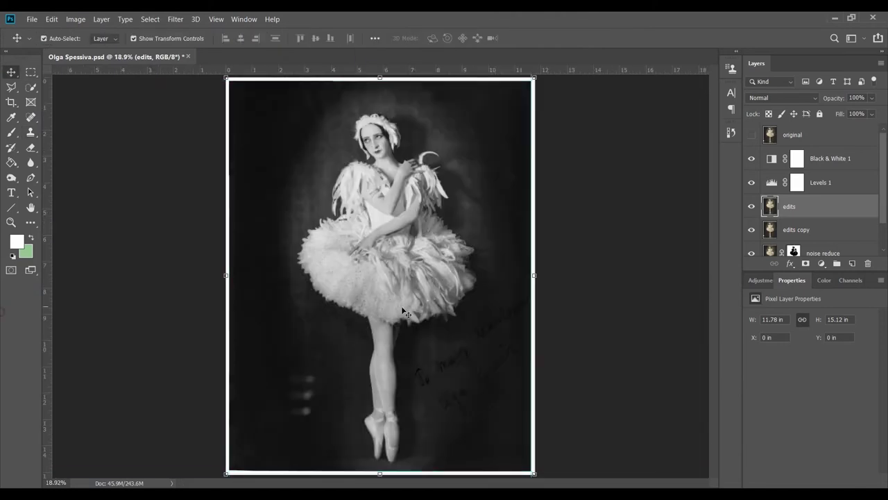
click(649, 293)
click(751, 134)
click(752, 135)
click(752, 134)
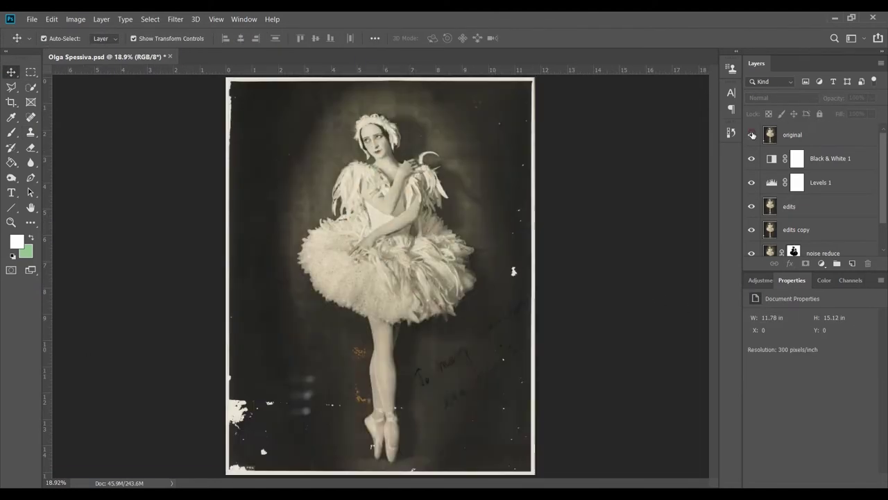
click(751, 134)
key(ctrl+plus)
key(ctrl+plus)
Add a new layer named 'skin base' set to Color blend mode
key(ctrl+plus)
key(ctrl+plus)
key(ctrl+0)
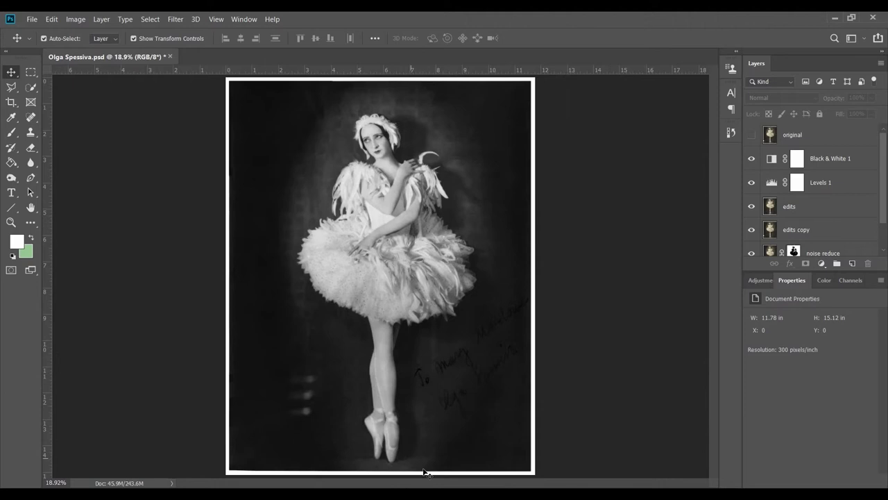
click(852, 263)
double_click(795, 158)
text(skin base)
click(782, 97)
click(763, 375)
key(ctrl+plus)
key(ctrl+plus)
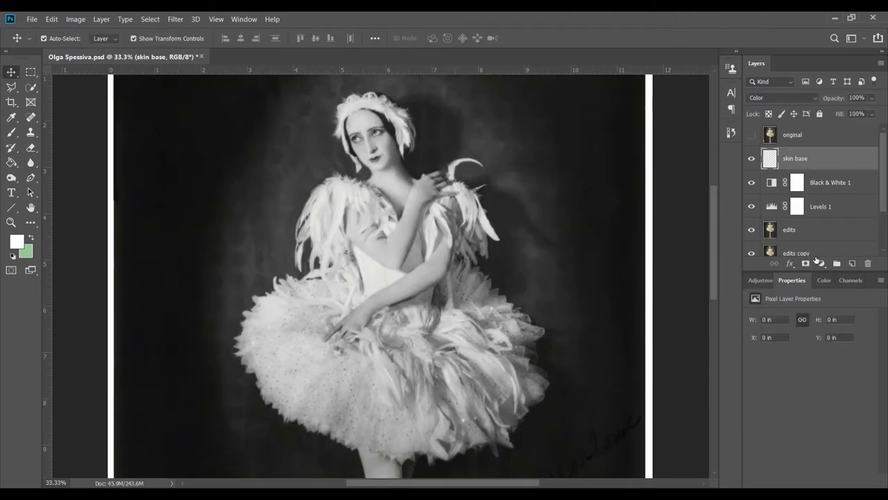
Add a Solid Color fill layer and pick a peach skin tone
click(821, 263)
click(840, 274)
drag(629, 275, 640, 285)
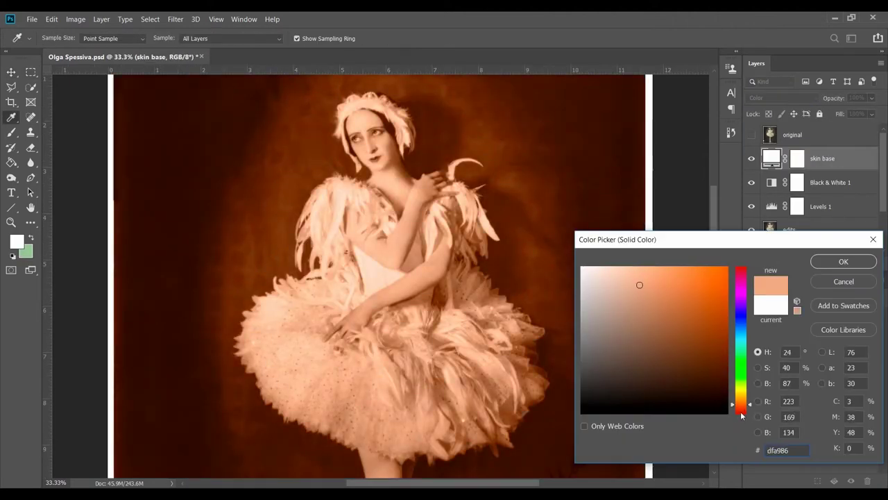
Confirm the peach fill, invert its mask to black, and paint skin onto forehead, chin and neck
drag(742, 414, 742, 412)
click(843, 262)
key(ctrl+i)
key(ctrl+plus)
key(ctrl+plus)
key(b)
right_click(364, 190)
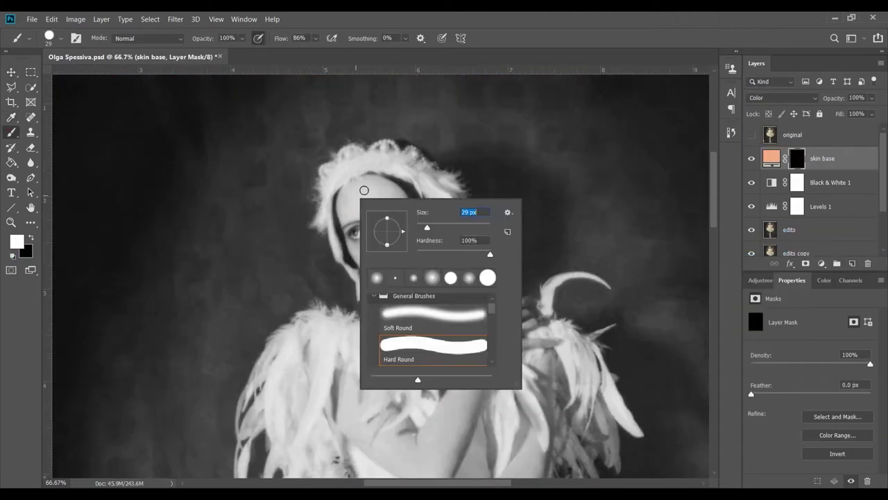
drag(363, 190, 349, 213)
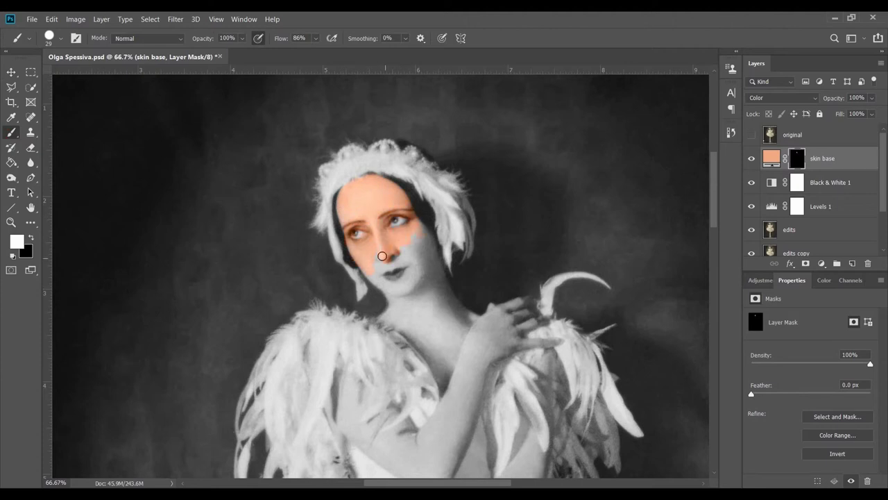
drag(400, 302, 419, 313)
Lighten the skin tone to e0bca6 and paint it over the upper arm, forearm and fingers
double_click(772, 158)
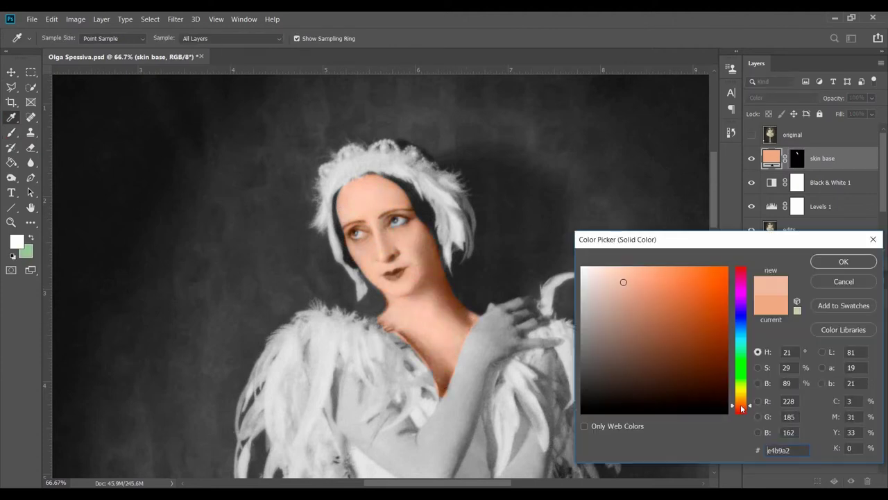
click(844, 259)
drag(477, 315, 453, 245)
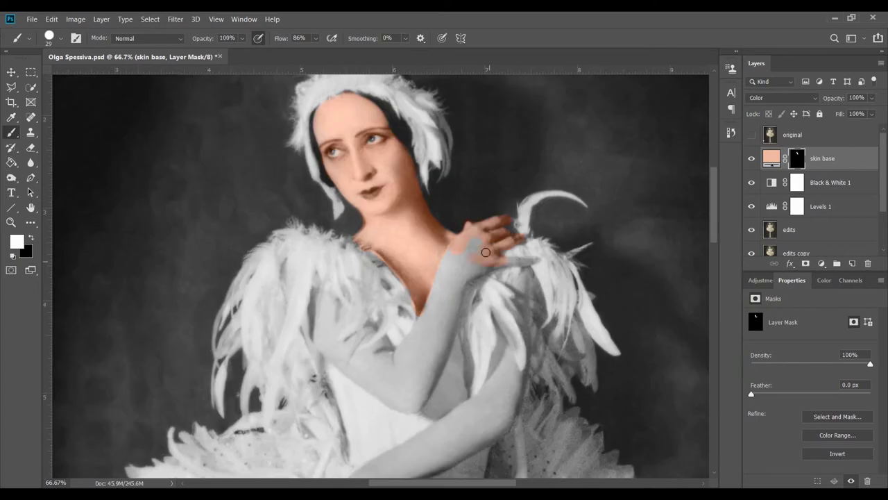
scroll(453, 252, down, 3)
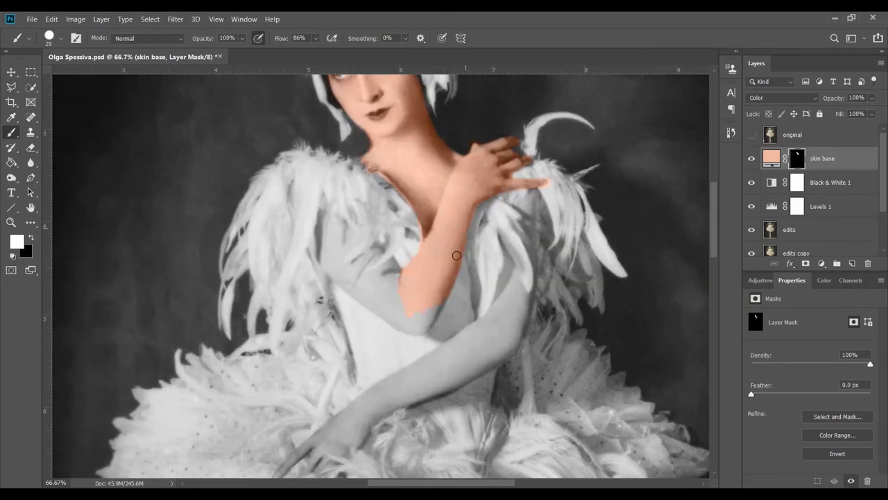
drag(392, 317, 326, 239)
double_click(771, 158)
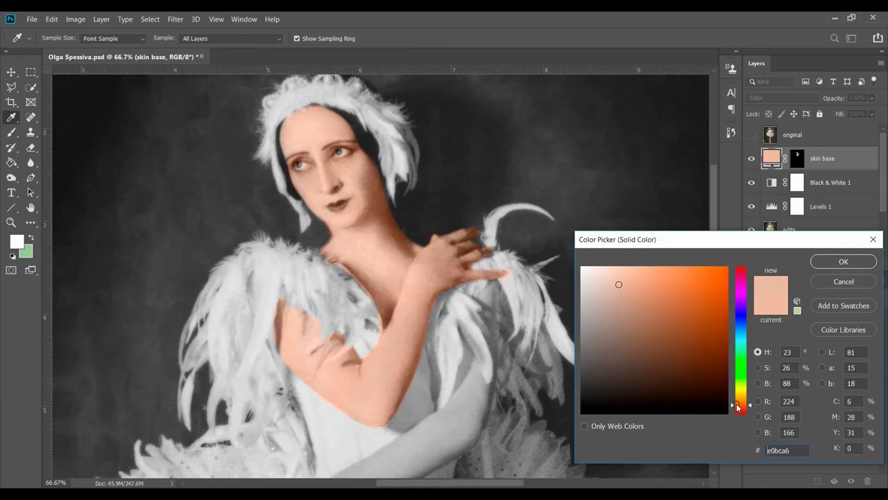
key(Return)
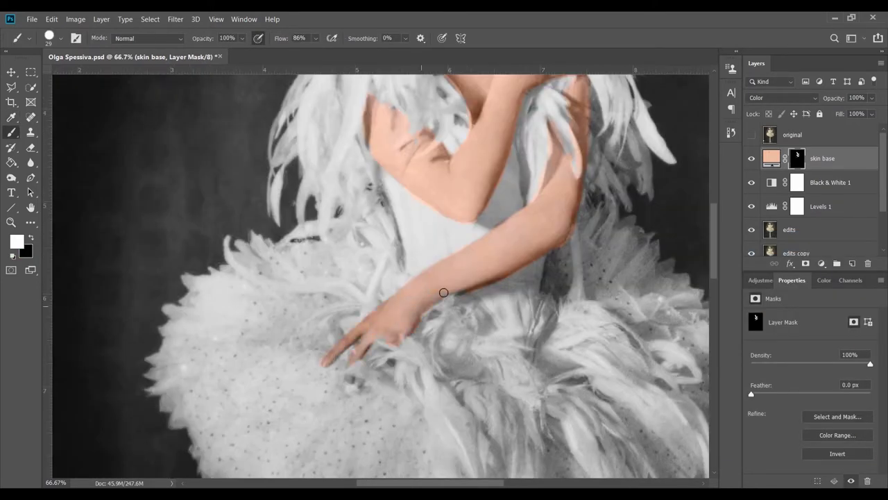
drag(355, 374, 359, 382)
scroll(516, 246, up, 2)
scroll(493, 277, up, 2)
scroll(450, 258, up, 2)
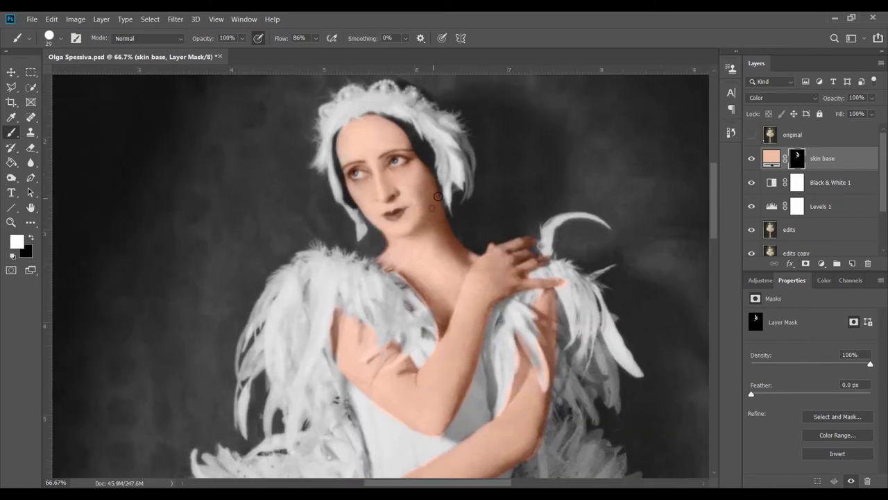
scroll(372, 206, down, 2)
scroll(420, 331, down, 2)
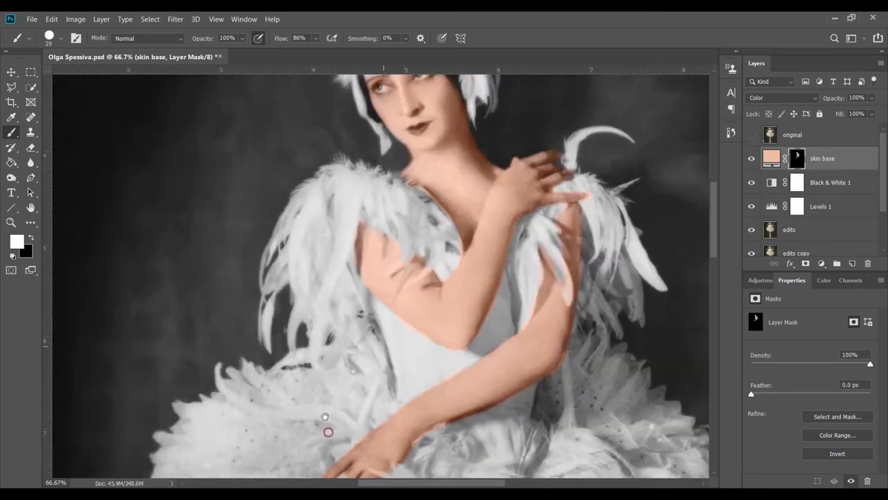
scroll(327, 426, up, 3)
Zoom to 200% and use a black 7 px brush to tidy the skin mask around eyes and jaw
key(ctrl+plus)
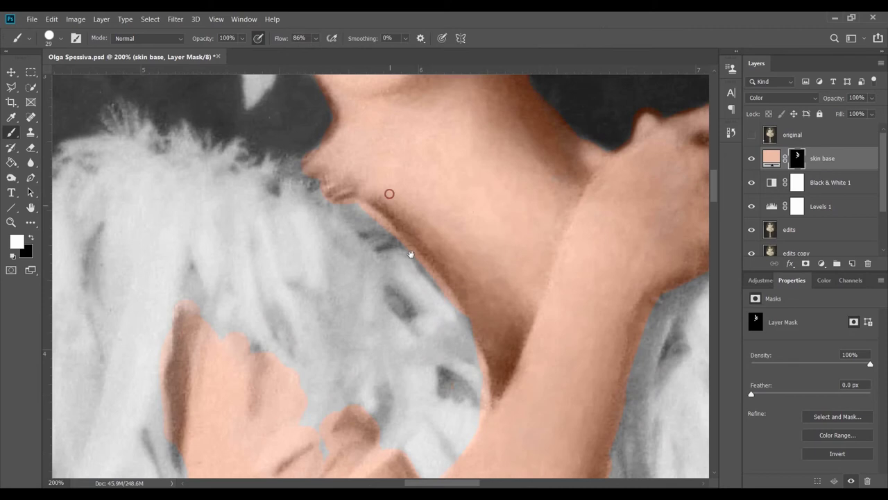
key(ctrl+plus)
right_click(324, 208)
key(Return)
scroll(242, 155, up, 1)
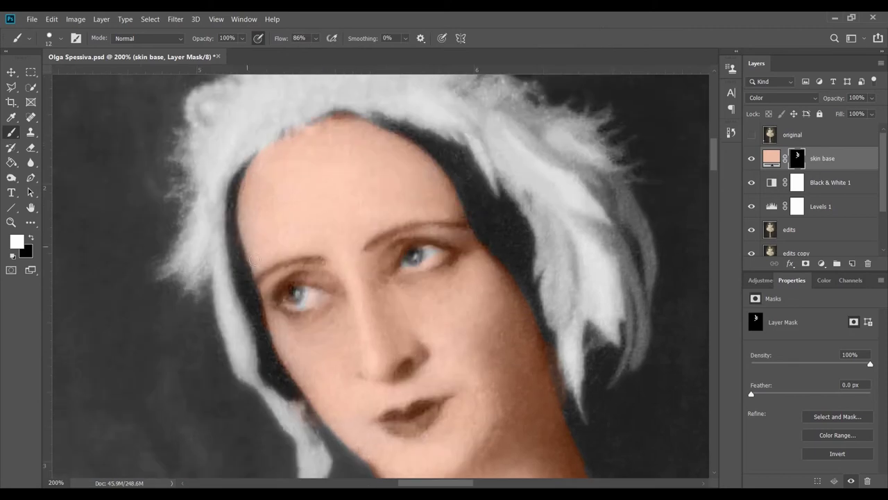
scroll(555, 323, down, 3)
scroll(555, 323, right, 1)
scroll(353, 321, up, 2)
scroll(353, 321, left, 2)
key(x)
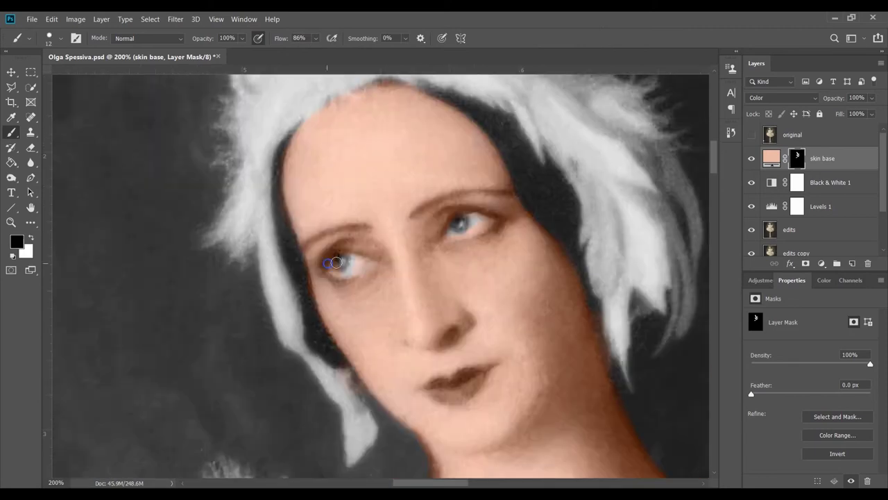
right_click(323, 255)
key(x)
key(x)
scroll(370, 388, down, 1)
scroll(369, 387, right, 1)
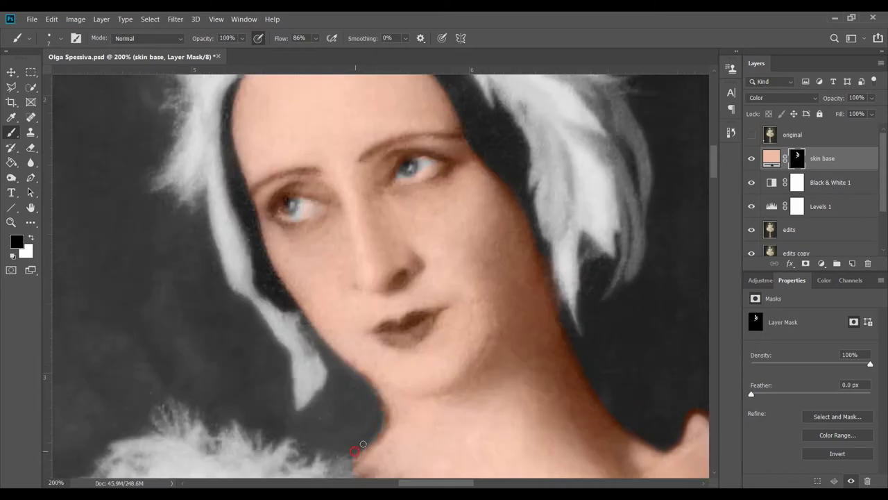
scroll(363, 444, down, 1)
scroll(362, 444, left, 1)
Set the Dodge tool to Highlights with a 9 px brush, then reselect the skin base mask
click(789, 228)
key(o)
click(139, 38)
click(139, 63)
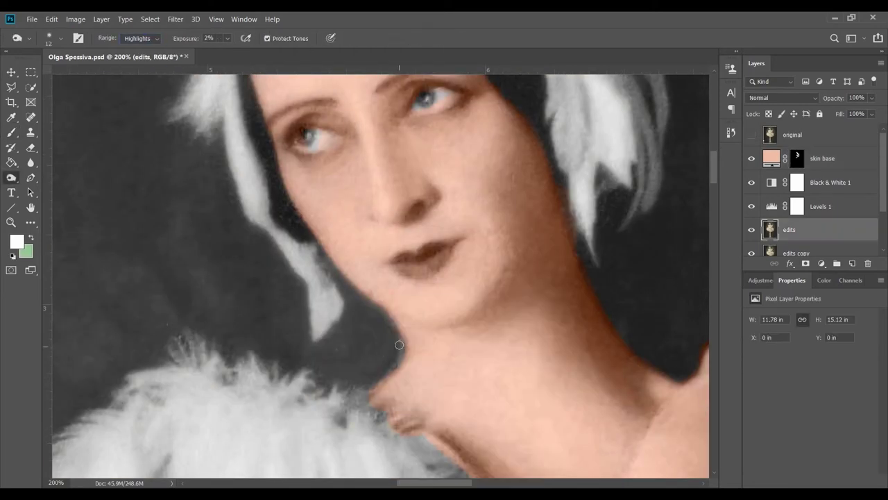
key(bracketleft)
key(bracketleft)
right_click(587, 299)
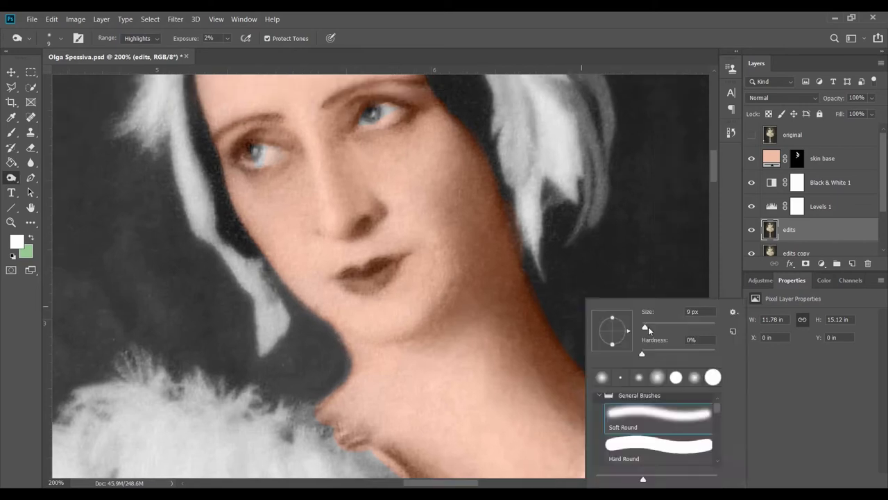
click(798, 158)
Take the brush with default black and white colours and mask skin tint around the forehead and hair
key(b)
key(d)
key(x)
key(x)
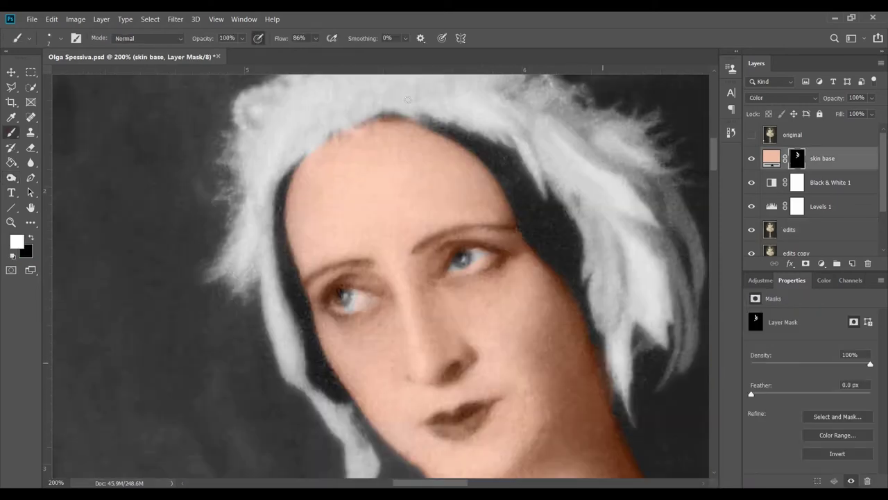
scroll(367, 229, up, 5)
key(x)
scroll(582, 285, down, 4)
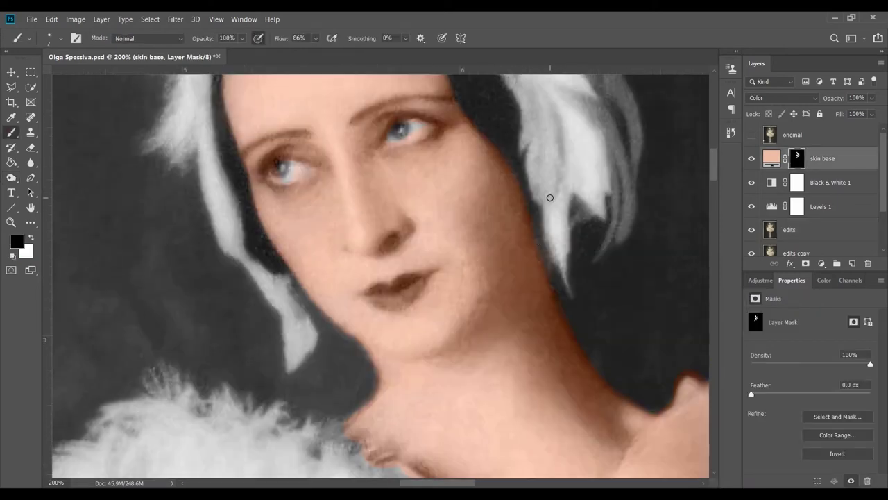
key(x)
key(x)
Touch up the skin tint mask across the face and neck, alternating black and white
scroll(472, 274, down, 3)
scroll(471, 274, right, 4)
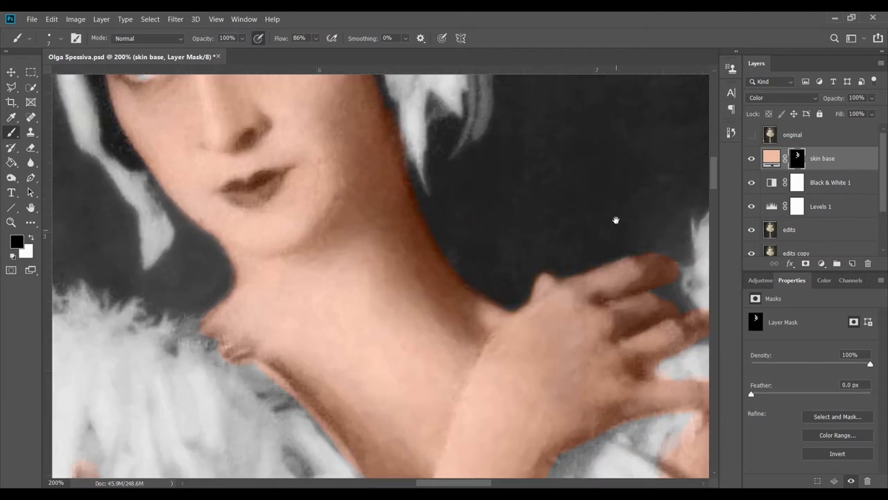
scroll(616, 220, down, 1)
scroll(616, 220, right, 4)
scroll(507, 280, right, 1)
key(x)
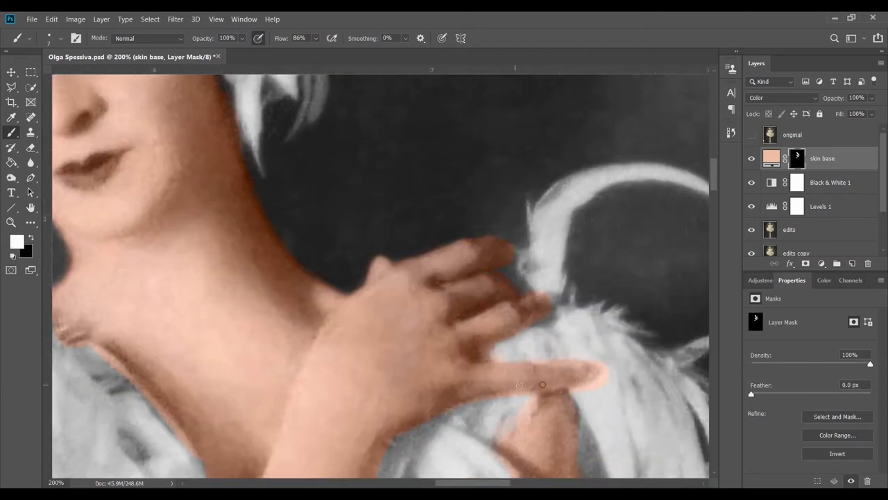
key(x)
key(x)
key(x)
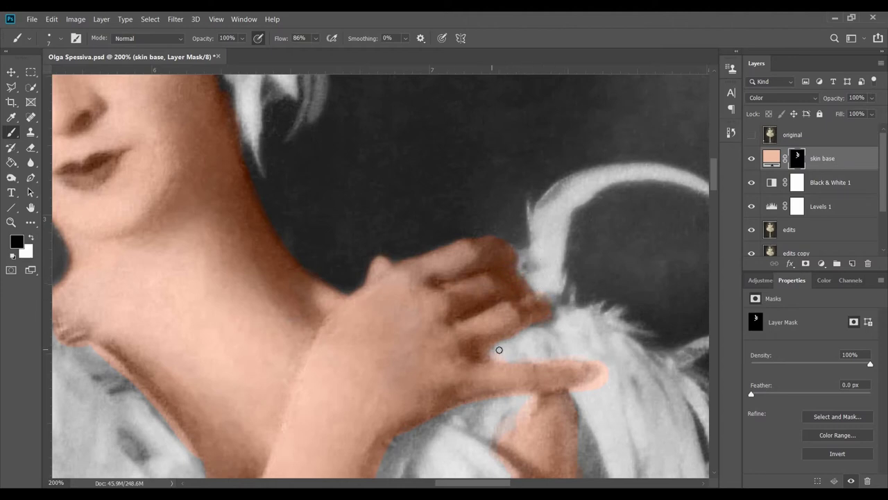
Refine the mask around the shoulder, wing and hand, toggling the skin layer to compare edges
drag(537, 356, 437, 319)
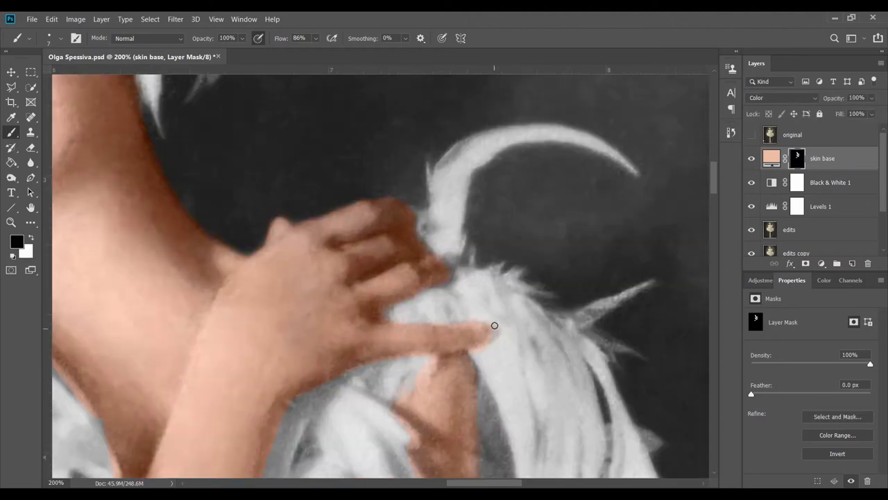
drag(418, 358, 505, 282)
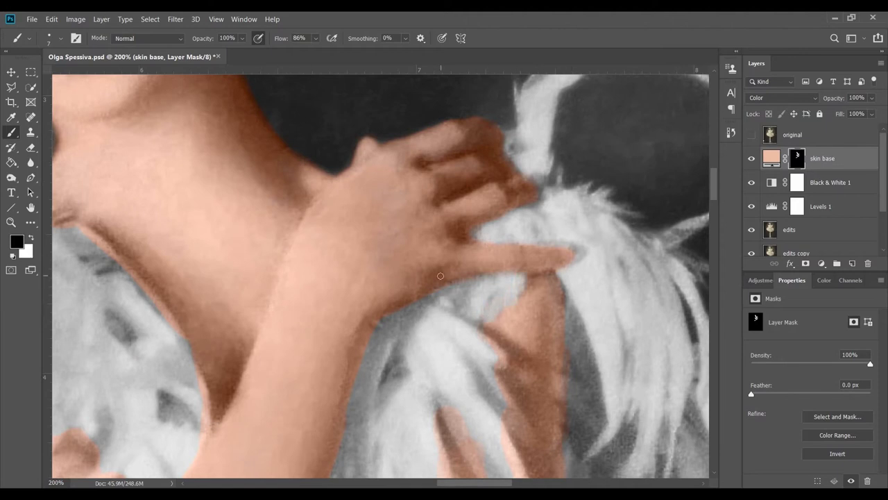
drag(534, 190, 590, 107)
key(x)
click(751, 159)
click(752, 158)
key(x)
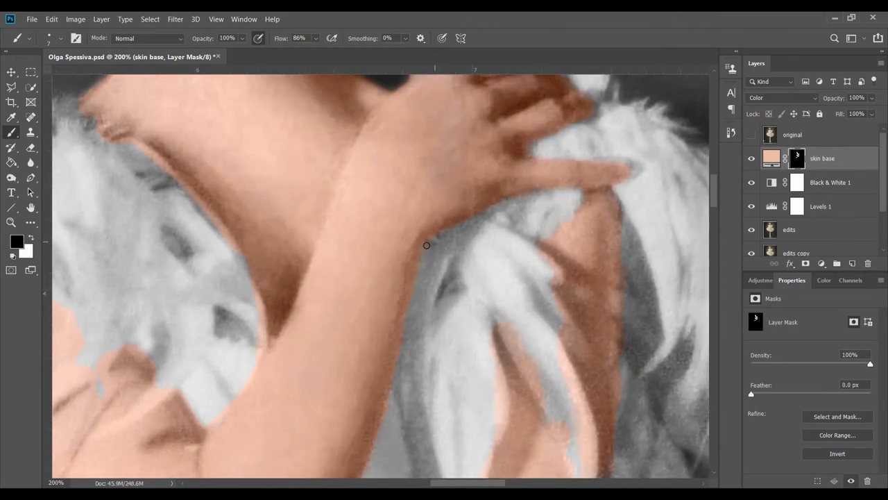
Work the skin tint mask around the elbow and lower arm, swapping black and white
drag(402, 352, 474, 309)
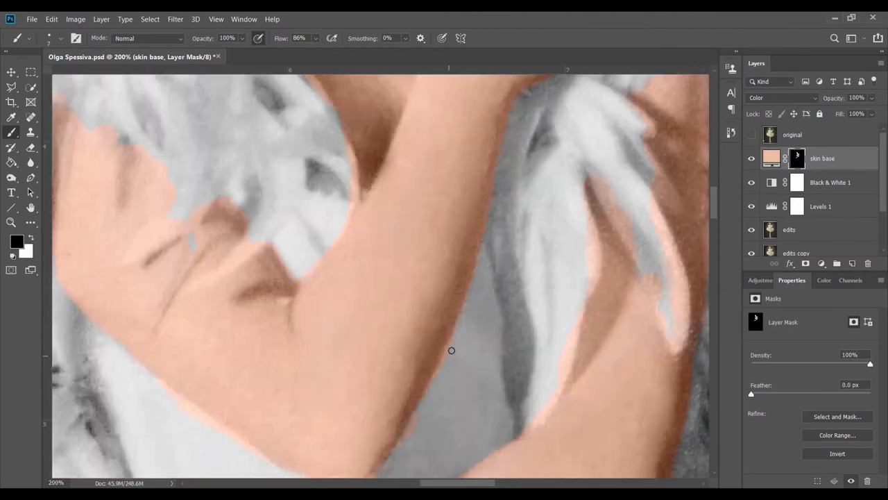
drag(440, 368, 485, 278)
key(x)
key(x)
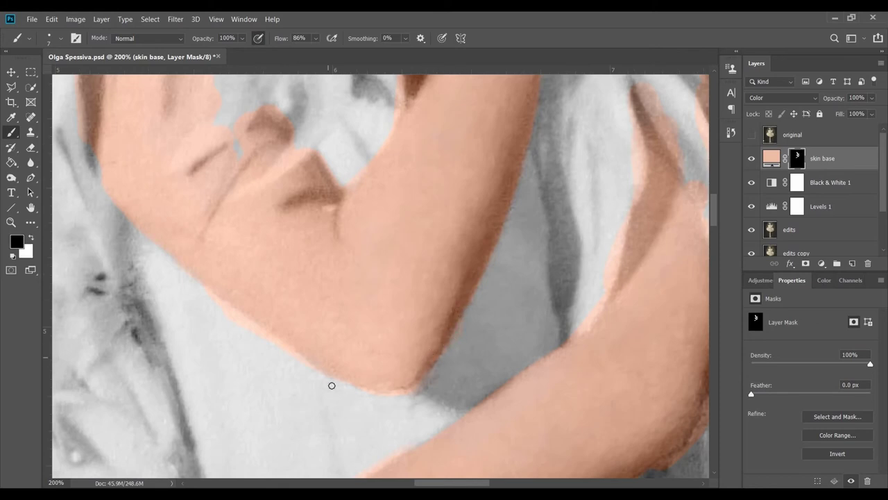
drag(367, 396, 388, 389)
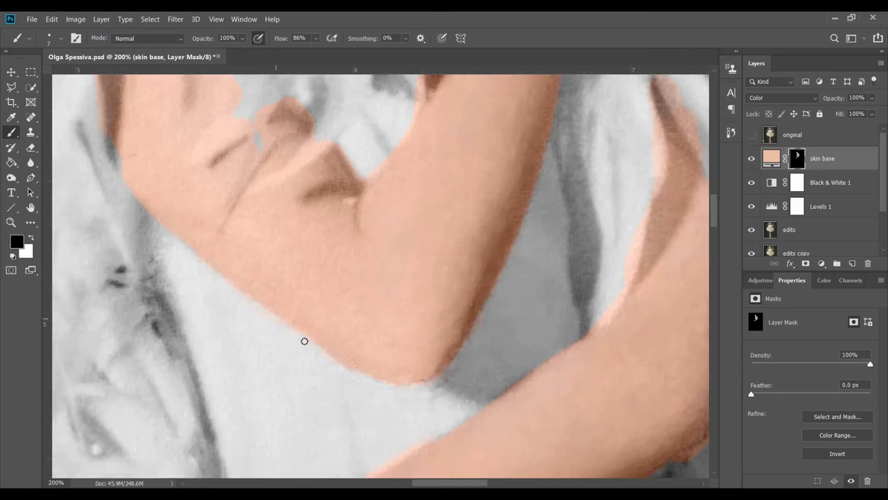
scroll(433, 331, up, 4)
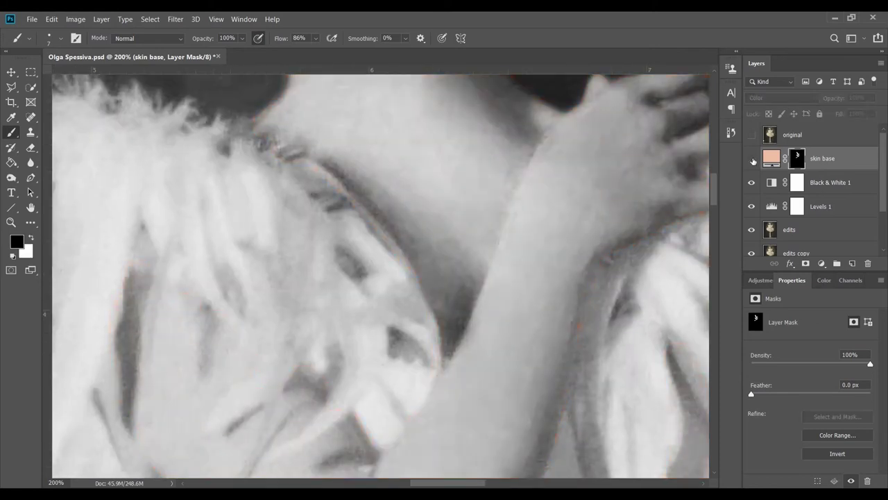
scroll(392, 309, up, 2)
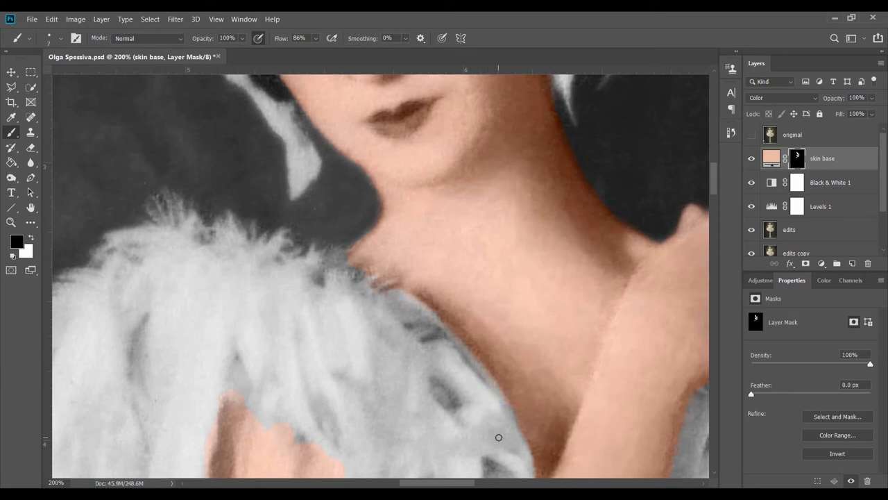
scroll(498, 437, down, 3)
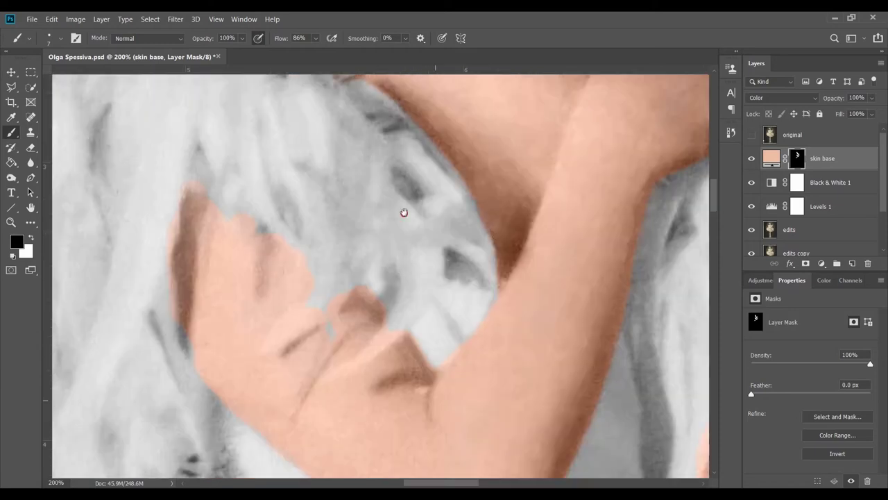
scroll(491, 278, up, 6)
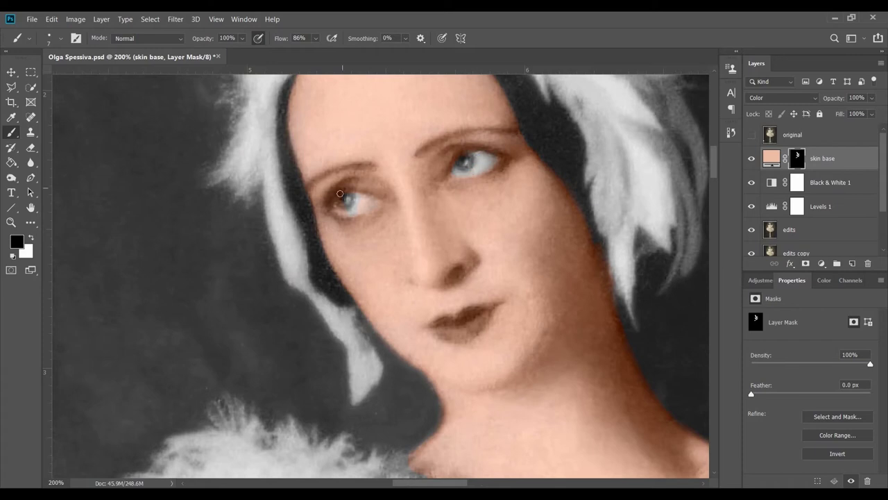
scroll(497, 180, down, 2)
scroll(434, 173, down, 3)
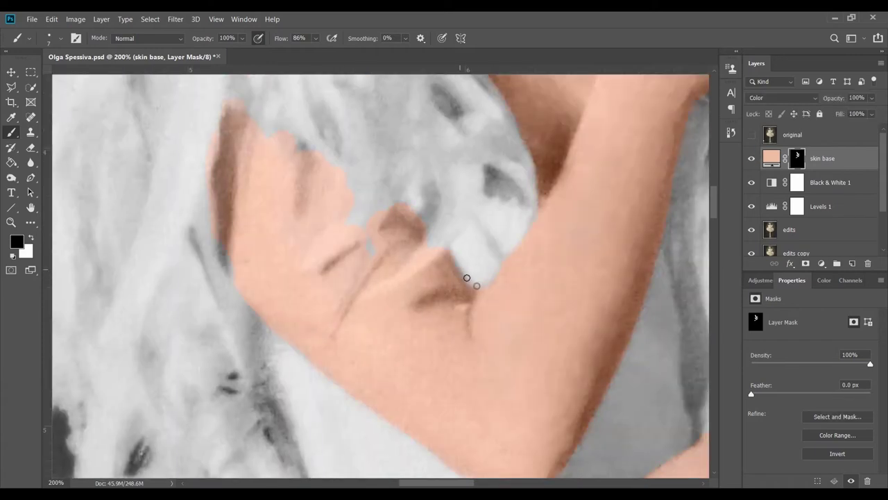
scroll(464, 286, up, 2)
scroll(464, 285, left, 1)
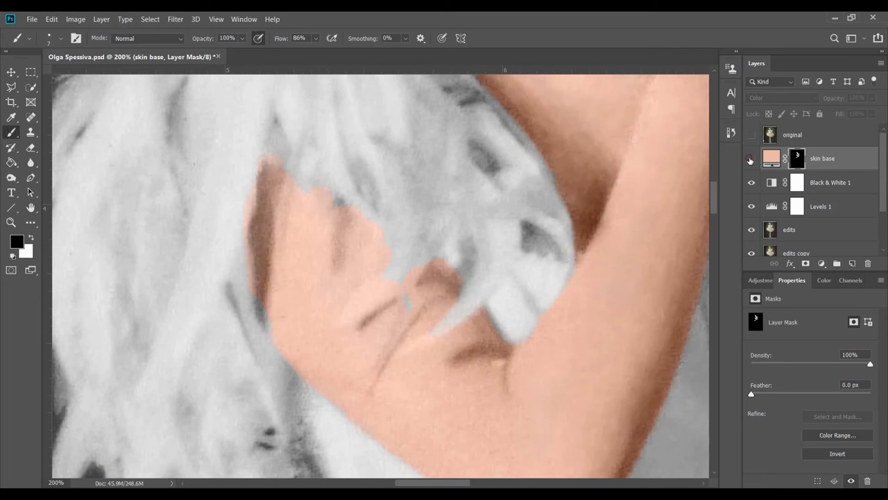
Mask the tint off the feathers over the upper arm and check edges by toggling visibility
drag(473, 303, 440, 327)
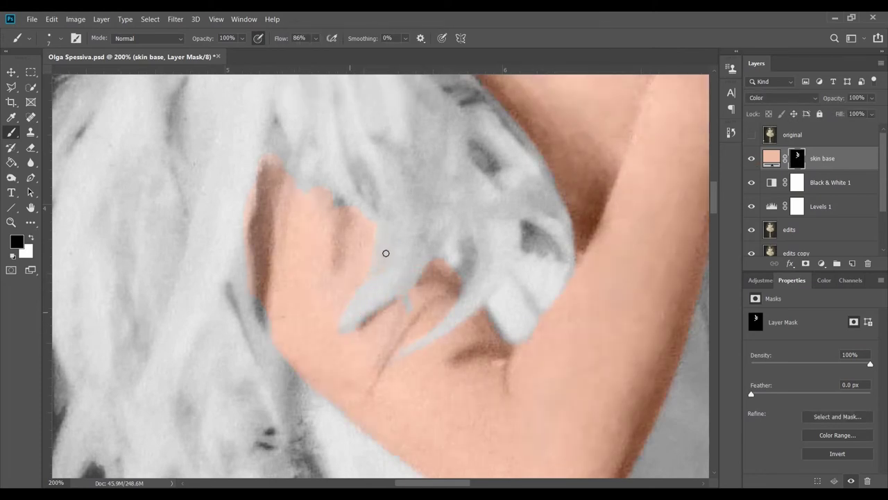
scroll(386, 254, left, 3)
scroll(385, 253, down, 1)
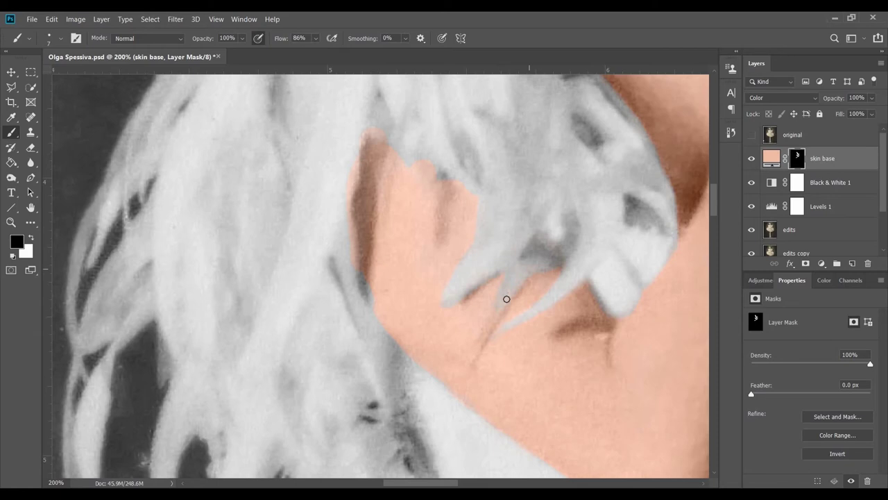
drag(558, 261, 603, 316)
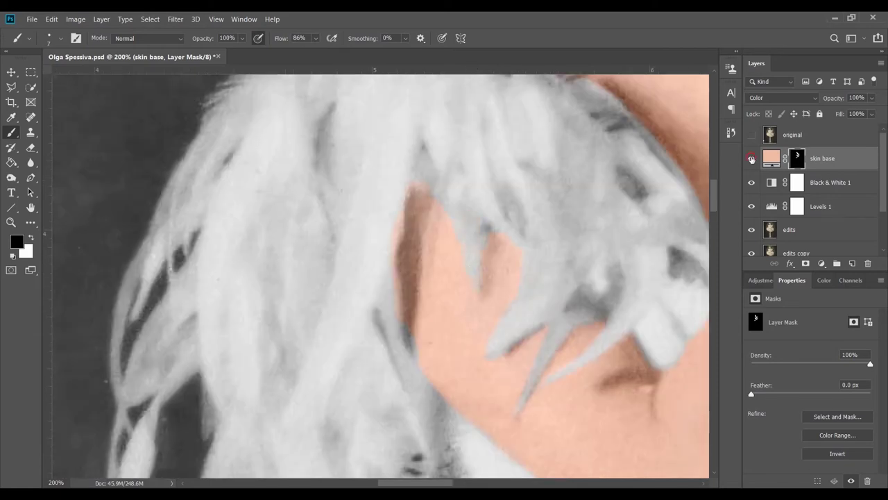
drag(525, 248, 573, 275)
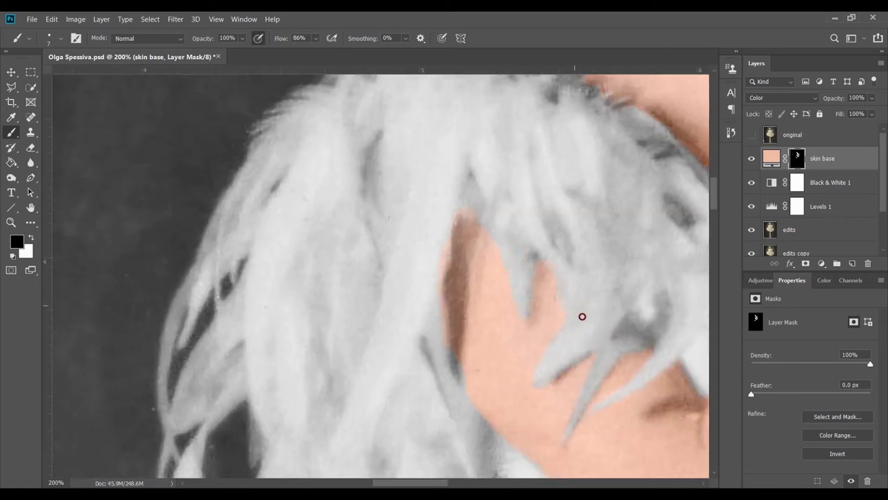
click(751, 158)
click(751, 158)
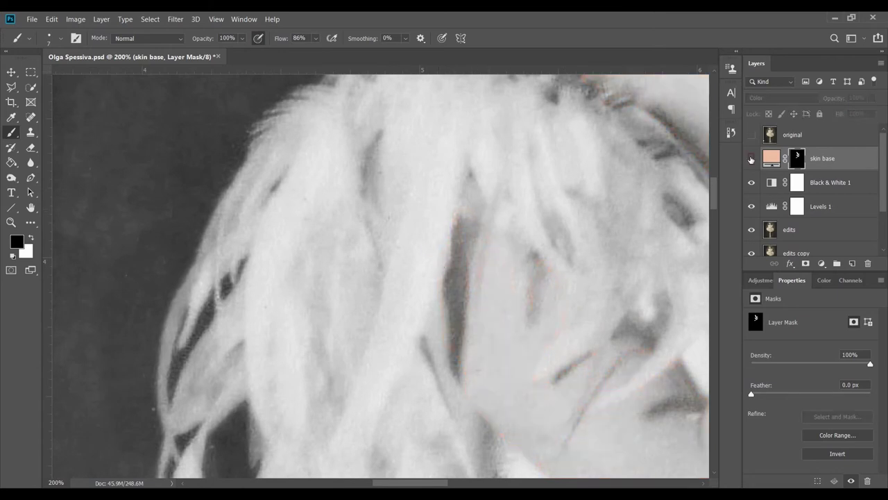
Continue cleaning the skin tint mask along the arm's lower edge
drag(515, 421, 500, 298)
key(x)
key(x)
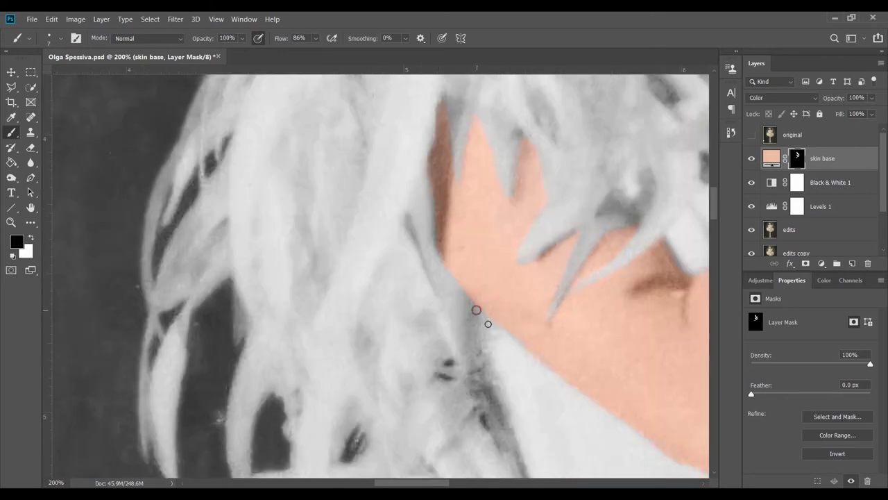
key(x)
key(x)
drag(533, 268, 420, 236)
Paint out stray skin tint along the arm's edge with black
scroll(486, 277, down, 3)
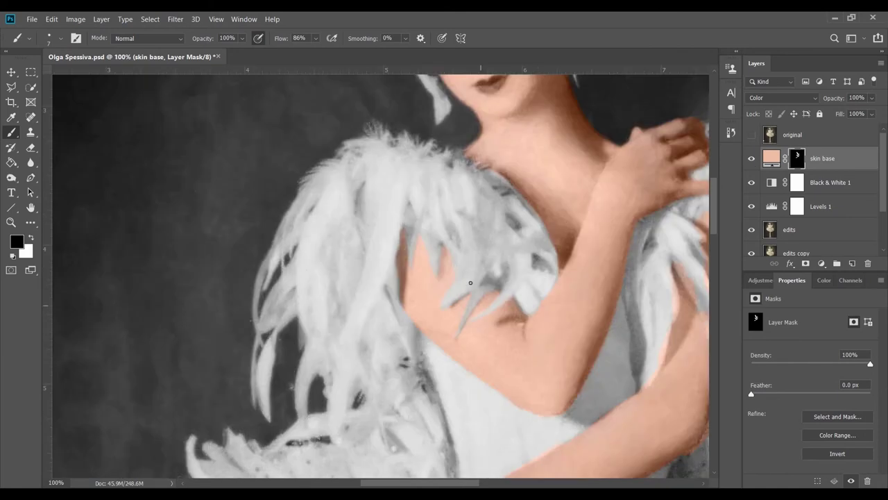
scroll(484, 302, up, 3)
scroll(471, 321, down, 2)
scroll(591, 343, up, 2)
drag(590, 344, 478, 359)
Inspect the right shoulder, wing and neck, then switch to white to reveal tint
drag(608, 236, 407, 199)
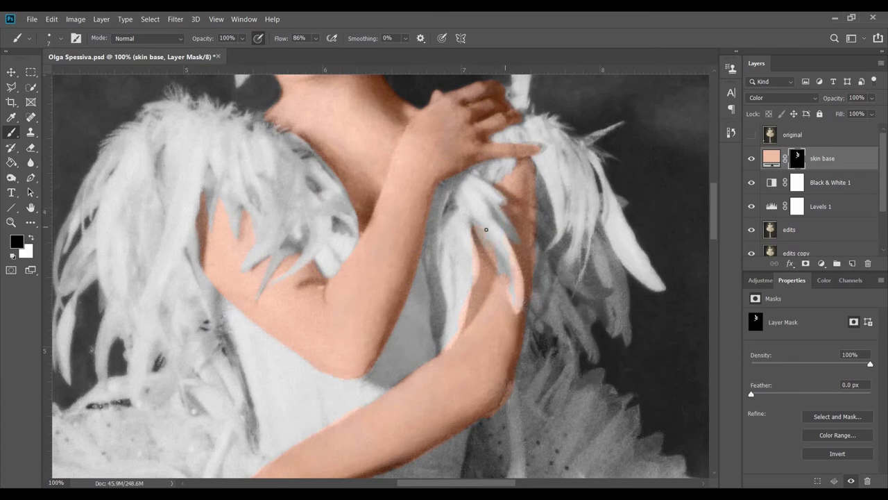
mouse_move(486, 229)
mouse_down()
mouse_move(394, 215)
mouse_move(459, 280)
mouse_up()
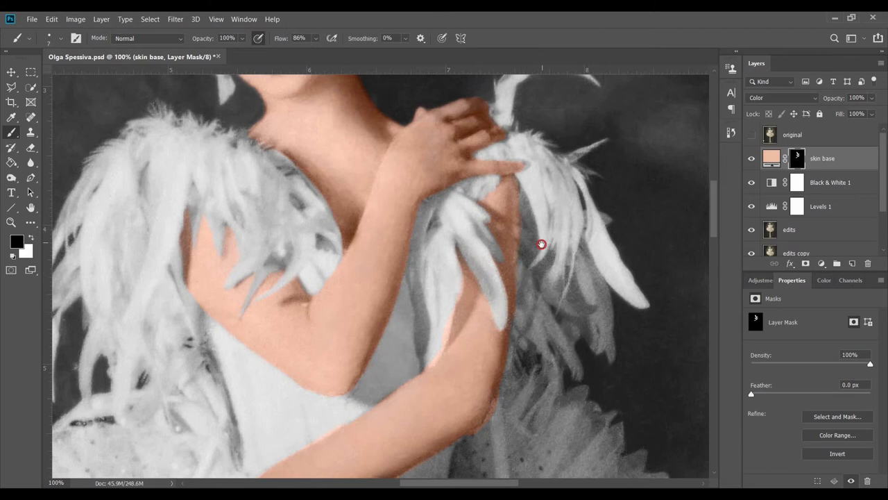
drag(541, 244, 517, 259)
scroll(514, 306, down, 2)
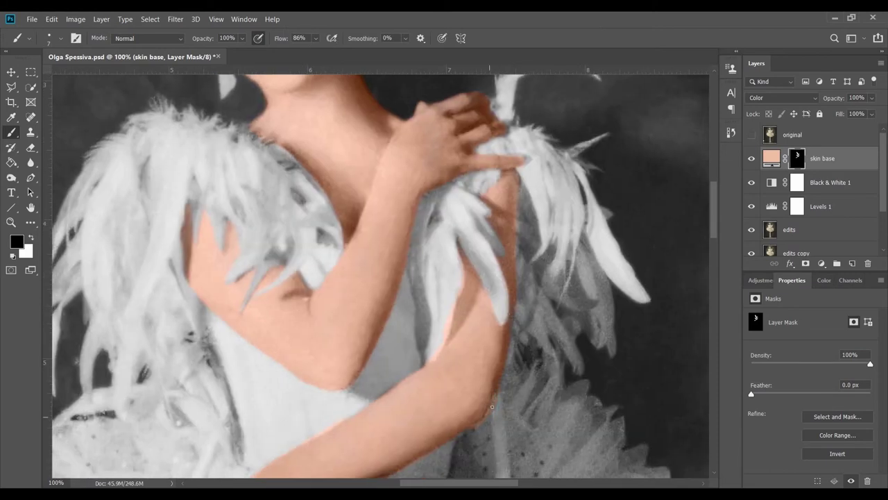
key(x)
key(x)
key(x)
key(x)
Brush the skin tint down the lower arm to the hand and fingers, keeping feathers grey
scroll(452, 271, down, 3)
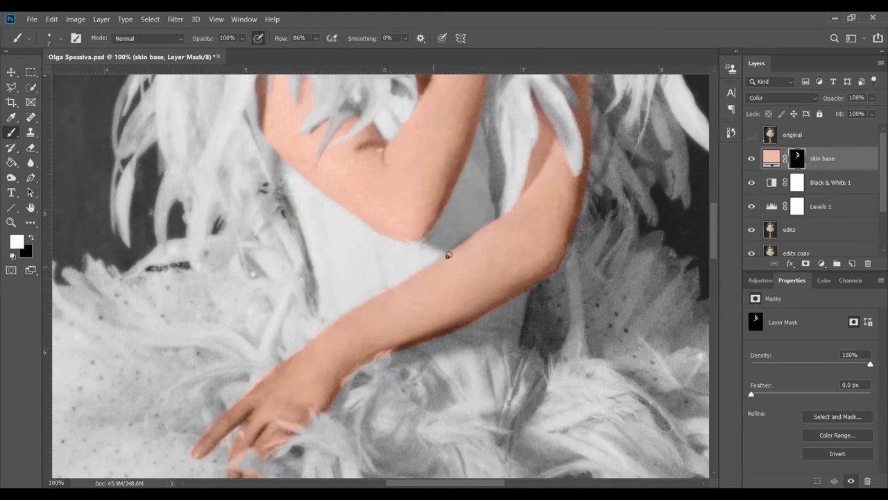
scroll(409, 267, down, 1)
scroll(409, 268, left, 2)
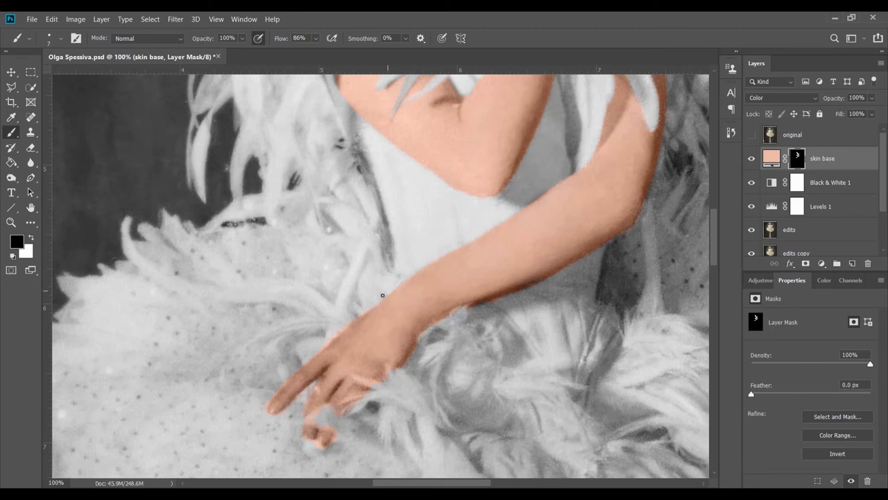
scroll(383, 294, down, 1)
scroll(382, 295, left, 2)
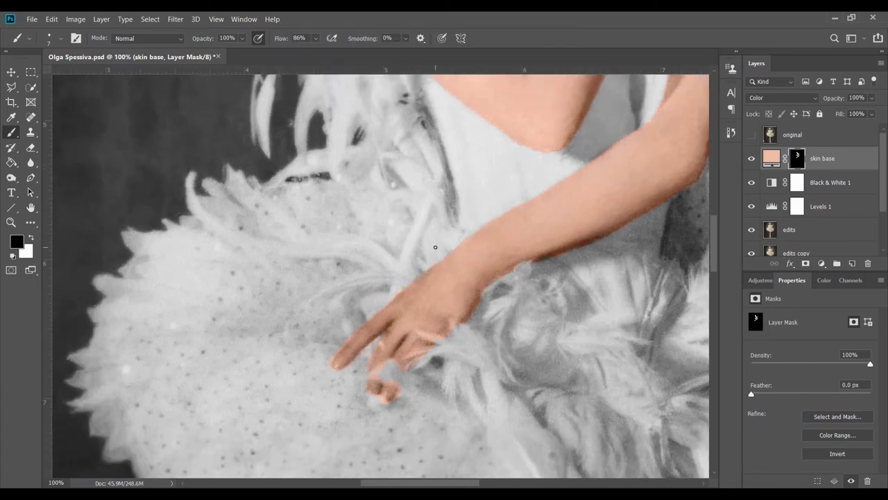
key(x)
key(x)
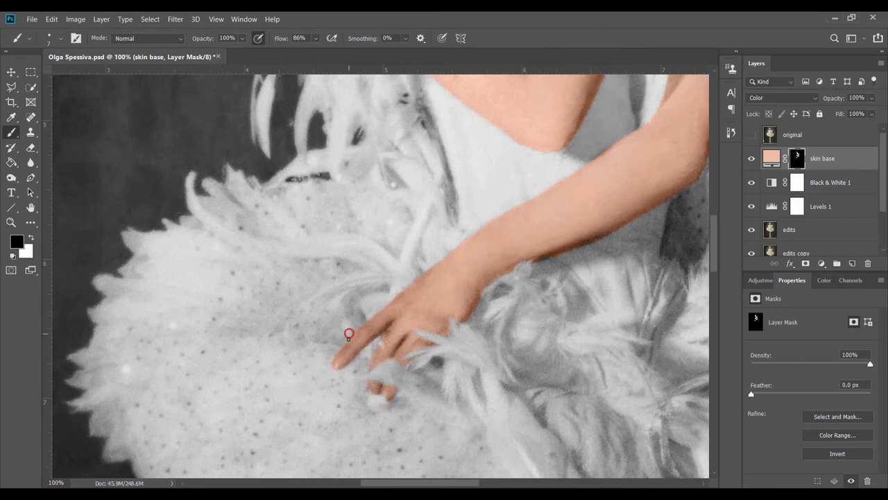
Load the skin base mask as a selection and set white as the painting colour
scroll(417, 333, up, 5)
scroll(333, 208, up, 5)
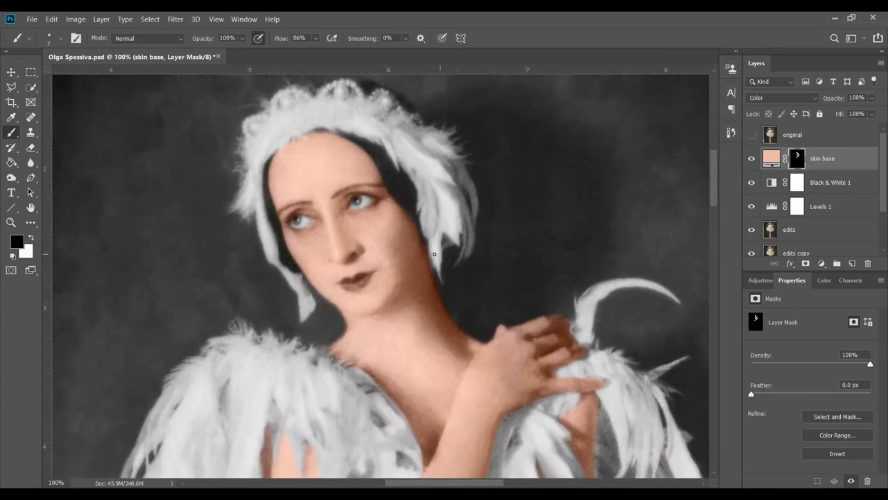
scroll(435, 257, down, 5)
key(ctrl+minus)
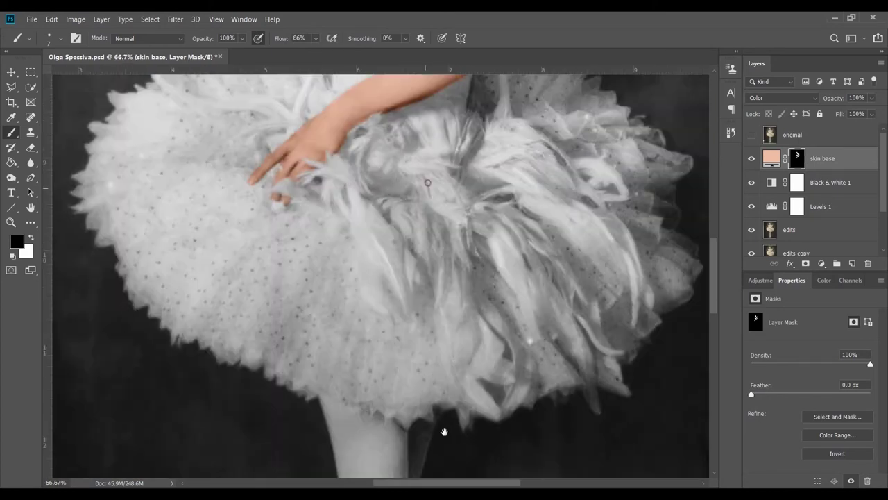
key(ctrl+minus)
ctrl+click(796, 155)
scroll(416, 277, down, 1)
key(x)
right_click(318, 235)
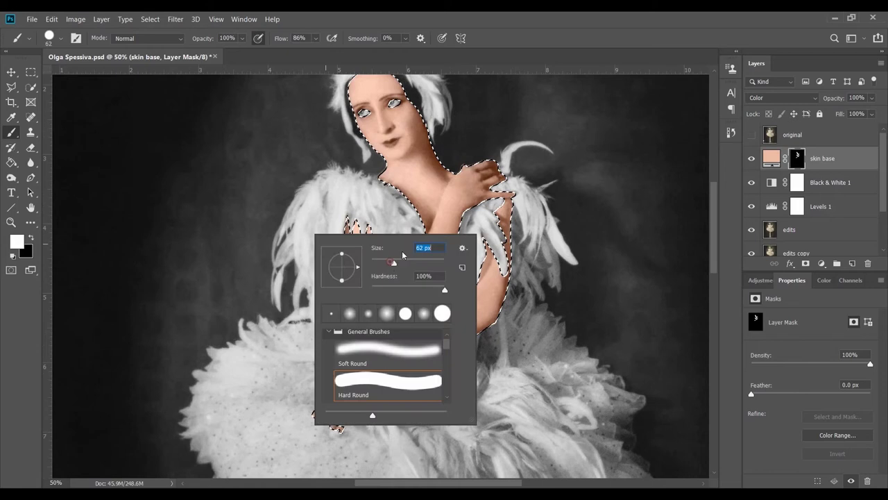
Clear the selection and paint black on the arm edges to remove skin spill
scroll(331, 399, up, 3)
key(m)
key(ctrl+d)
key(ctrl+plus)
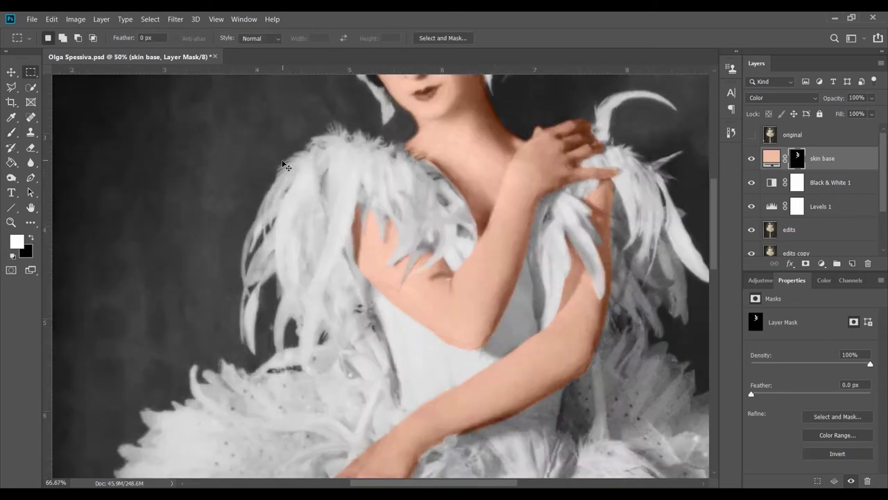
key(ctrl+plus)
key(b)
key(x)
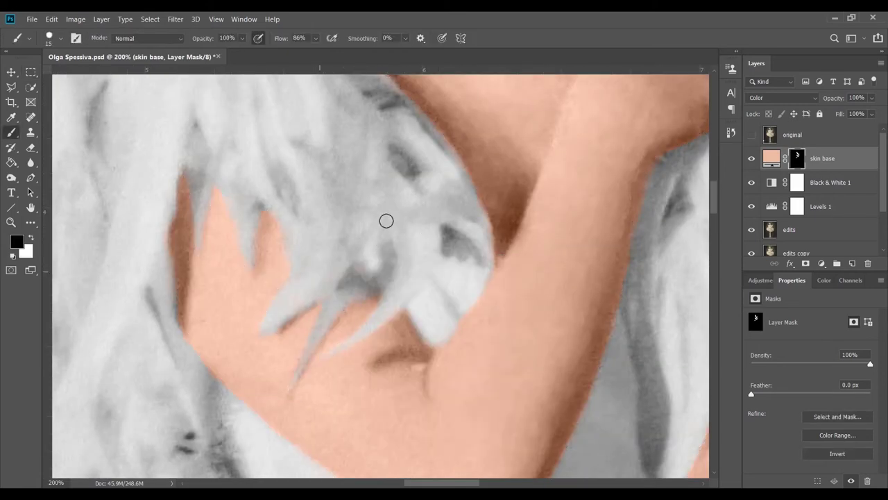
key(ctrl+minus)
scroll(410, 265, down, 1)
key(ctrl+minus)
key(ctrl+plus)
key(ctrl+plus)
Revert the last few unwanted paint strokes in the History panel
click(731, 132)
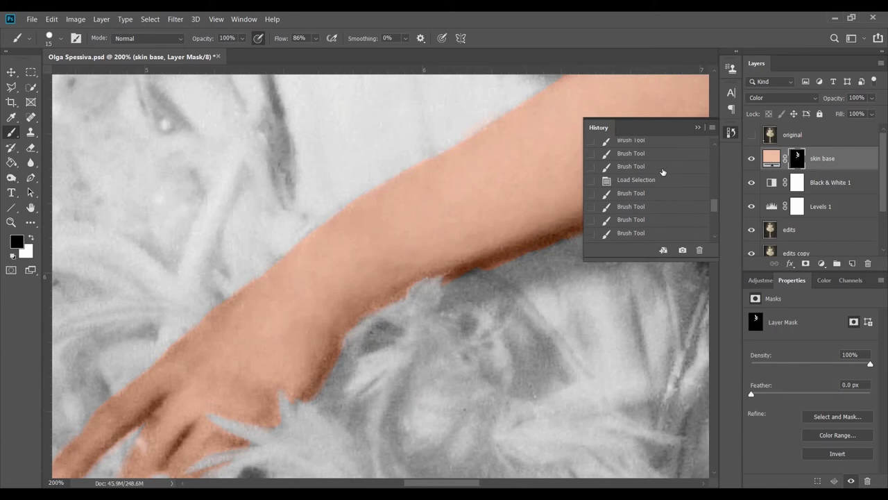
click(634, 168)
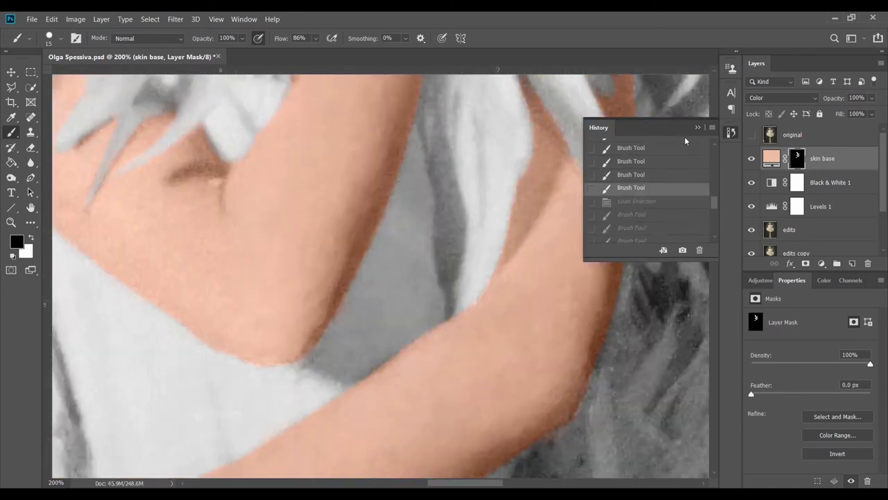
key(ctrl+minus)
key(ctrl+minus)
key(ctrl+minus)
Add a pale pink Solid Color fill layer named 'tights base'
click(852, 263)
double_click(822, 158)
text(tights base)
key(Return)
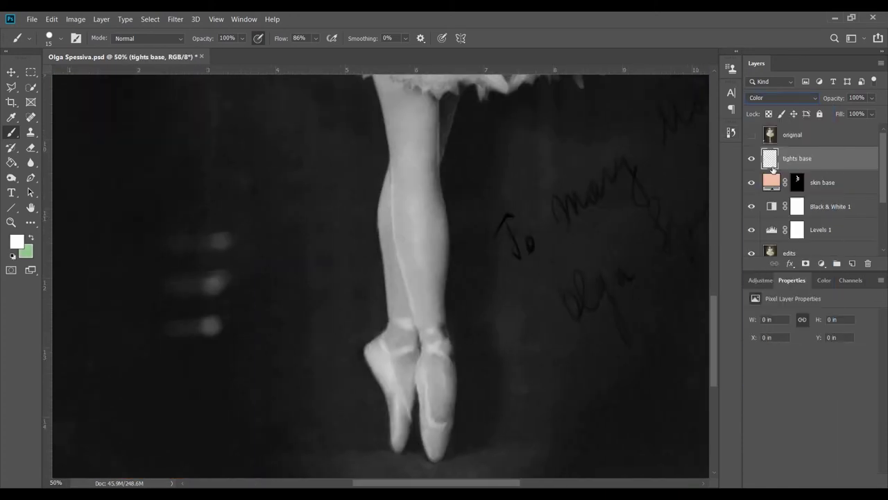
double_click(770, 159)
drag(737, 414, 736, 406)
click(604, 272)
Invert the tights mask, Quick Select the legs and pointe shoes, and fill them white
key(Return)
key(b)
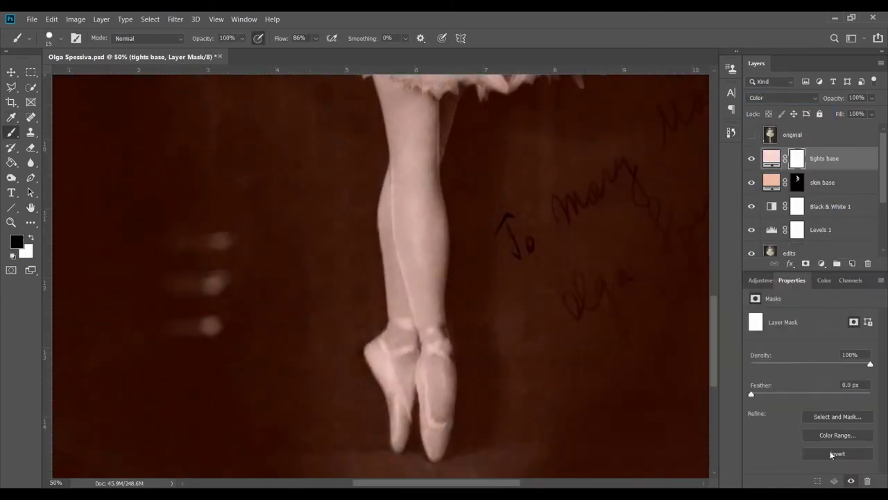
key(ctrl+i)
key(w)
drag(382, 104, 442, 277)
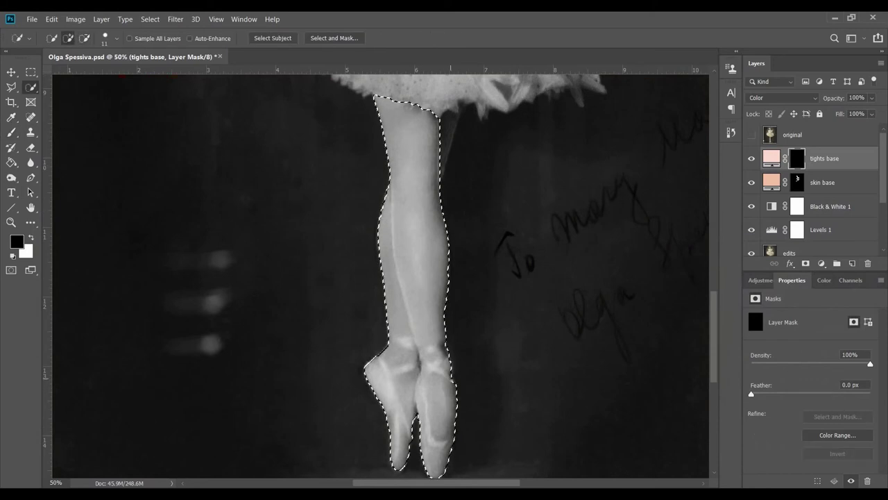
scroll(442, 277, down, 2)
key(shift+BackSpace)
key(Return)
key(ctrl+d)
key(ctrl+minus)
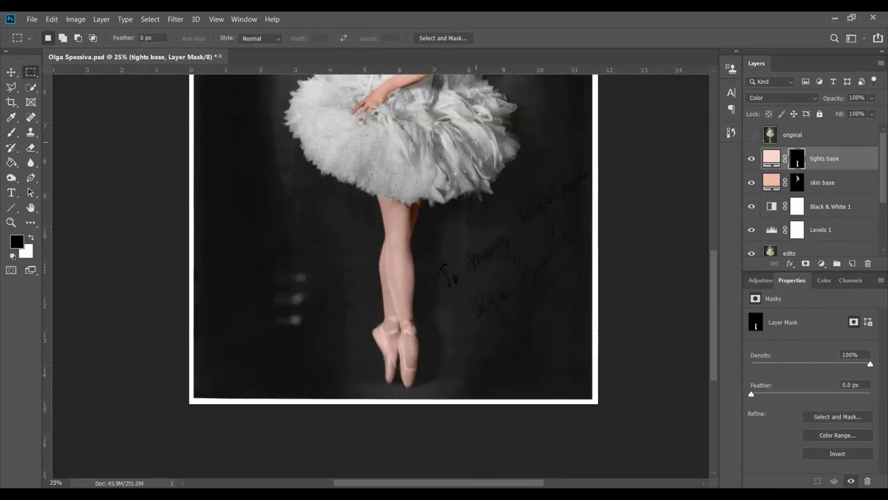
Recheck the tights colour unchanged and make skin base the working layer
double_click(770, 159)
key(Return)
key(m)
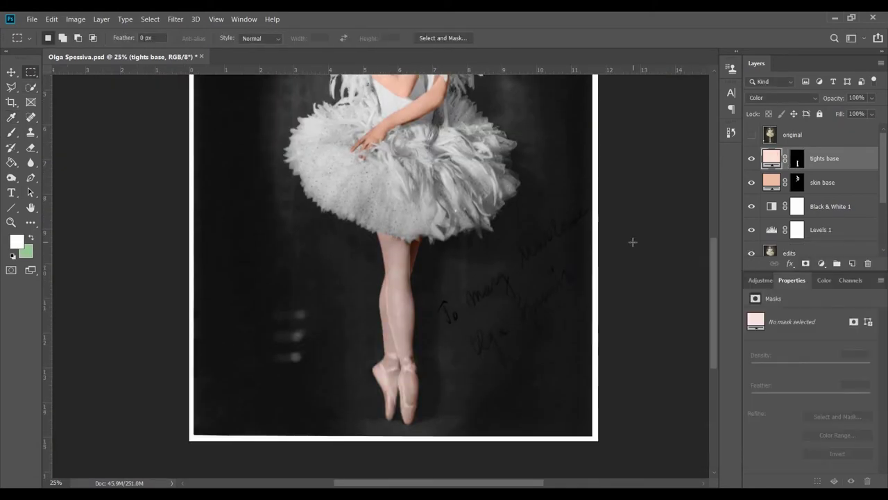
scroll(630, 242, up, 3)
key(alt+bracketleft)
Add a 'blush' Solid Color layer (#ddb0a0) clipped to skin base with an inverted mask
click(852, 264)
text(blush)
key(Return)
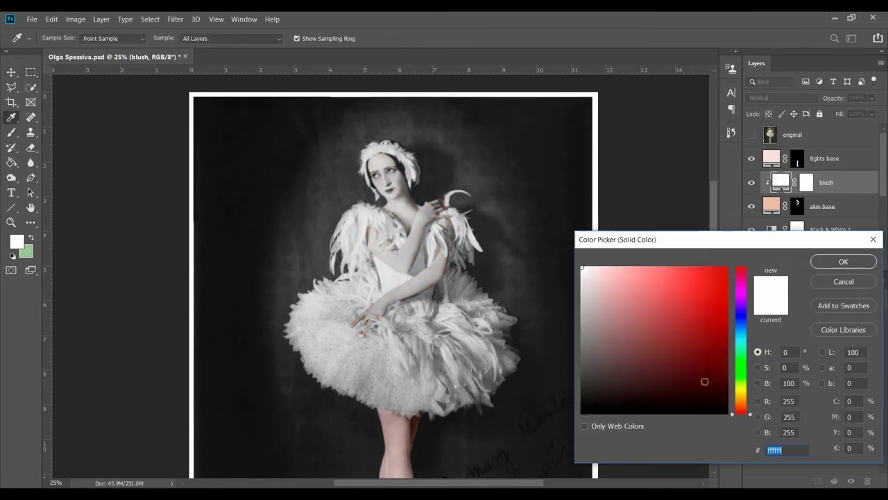
click(611, 270)
click(623, 285)
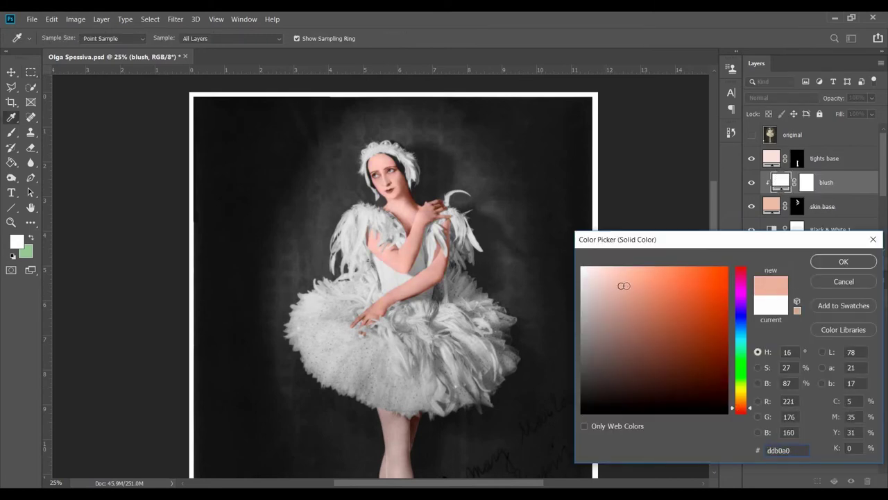
key(Return)
key(ctrl+i)
key(ctrl+plus)
key(ctrl+plus)
key(ctrl+plus)
key(b)
Set a 50 px brush at 61% opacity and start painting blush on the cheeks
right_click(417, 222)
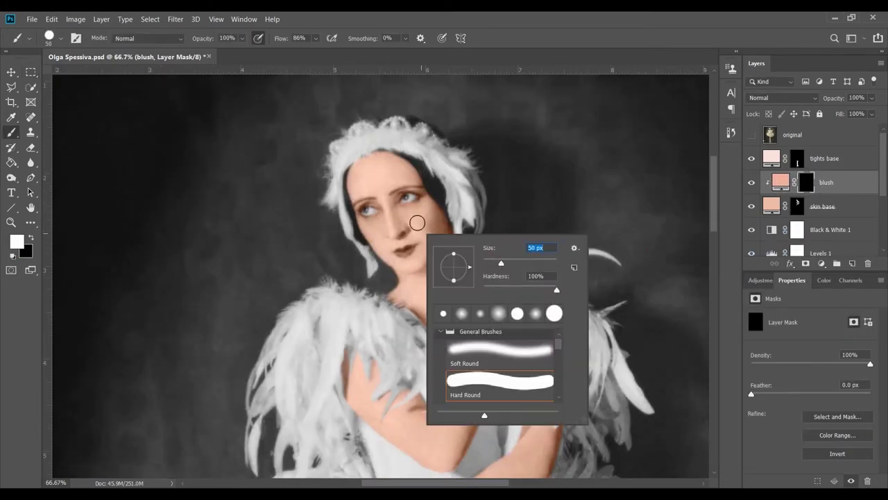
click(242, 38)
drag(234, 52, 232, 51)
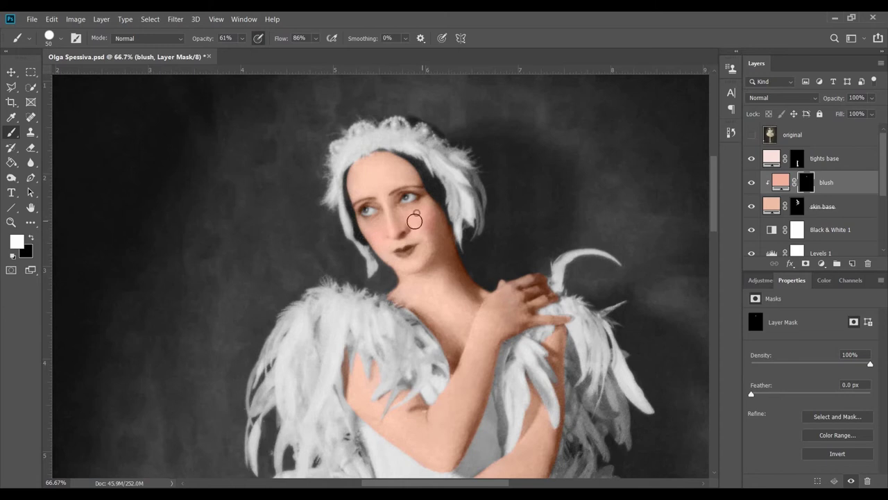
key(x)
right_click(439, 294)
key(x)
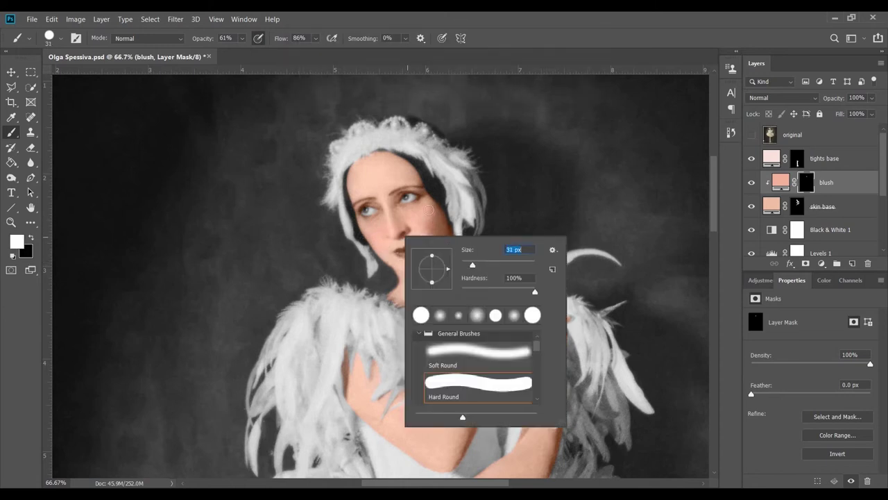
text(18)
key(Return)
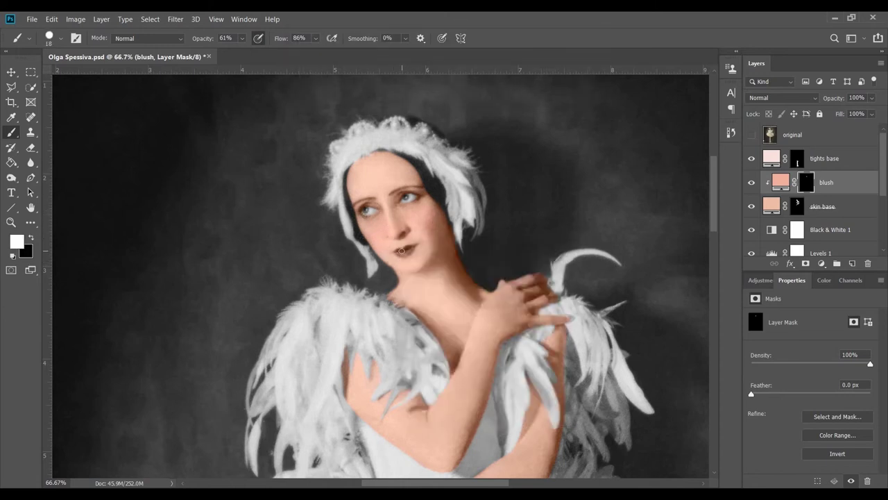
Paint blush over the cheeks, hands and elbows with 28, 39 and 56 px brushes
right_click(506, 278)
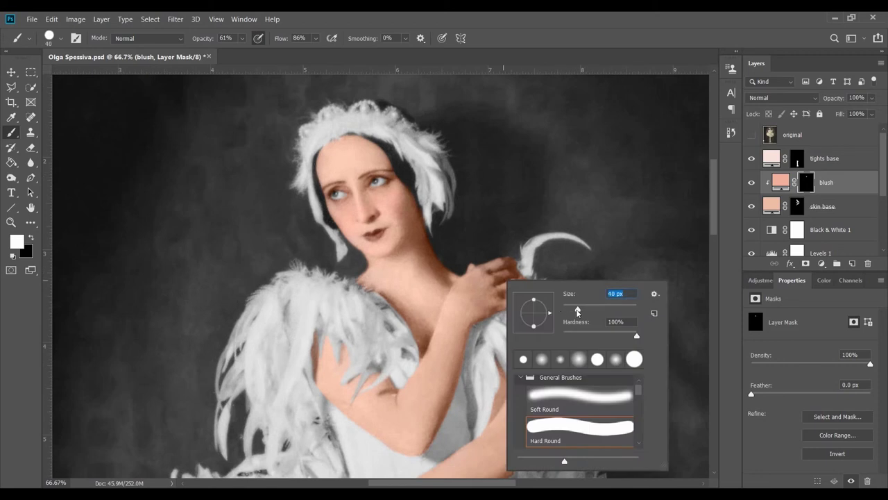
key(Return)
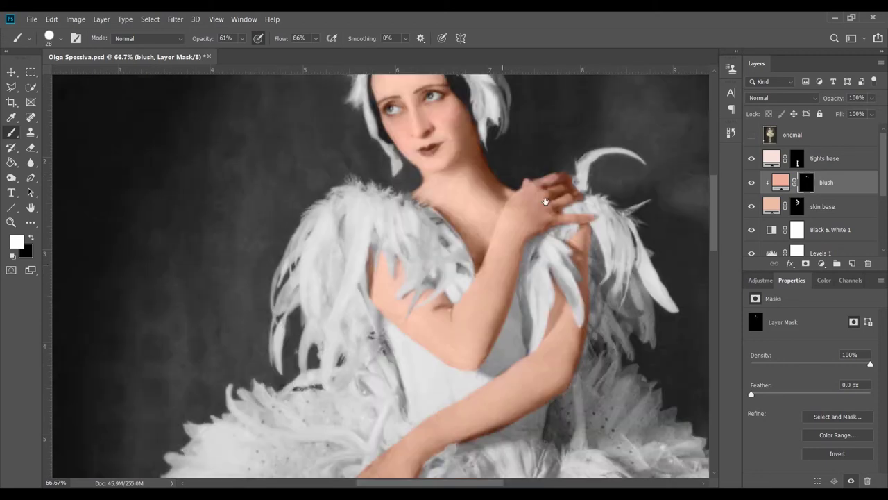
right_click(481, 248)
key(Return)
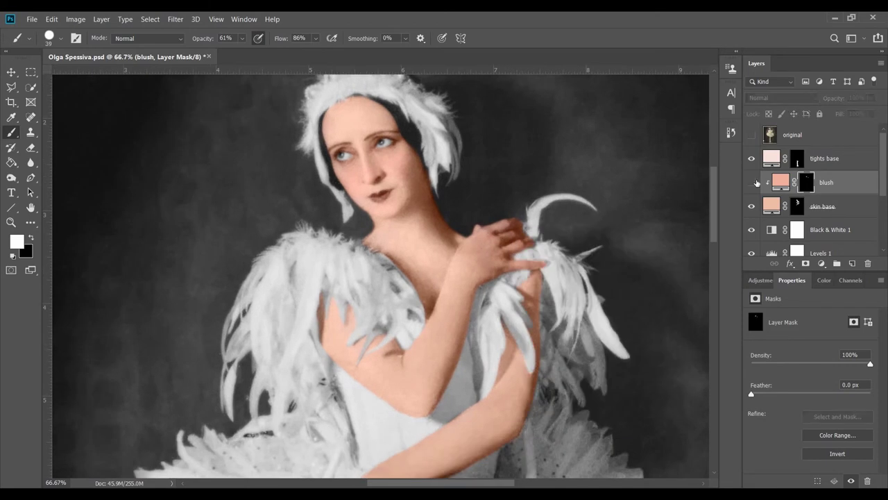
drag(493, 270, 508, 144)
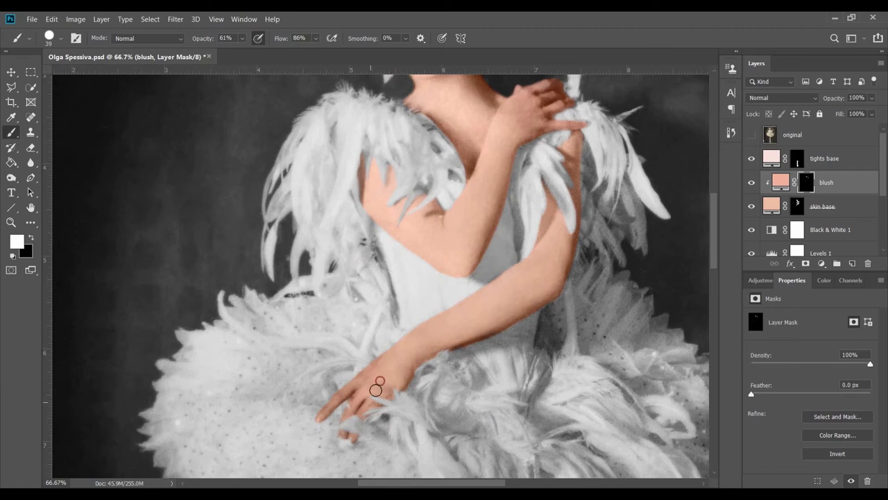
scroll(562, 188, up, 1)
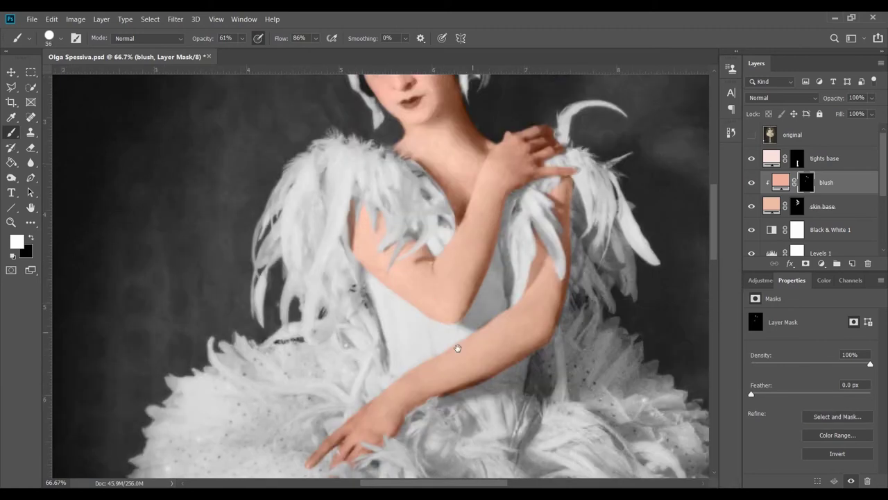
drag(457, 348, 429, 410)
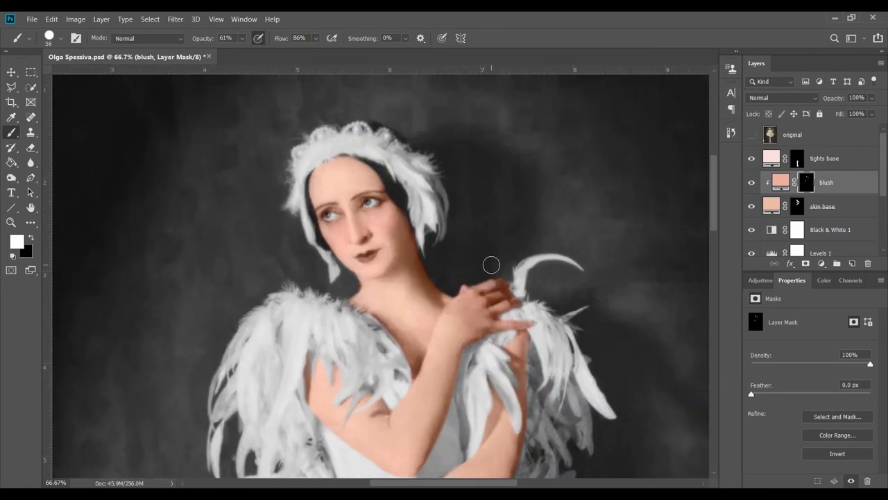
right_click(829, 182)
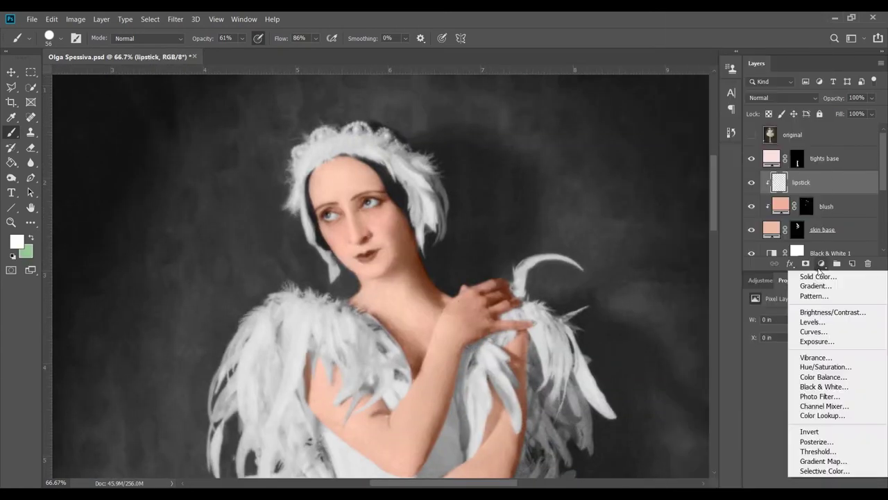
Paint red lipstick onto the lips with a 12 px, then 7 px brush
right_click(399, 198)
text(12)
key(Return)
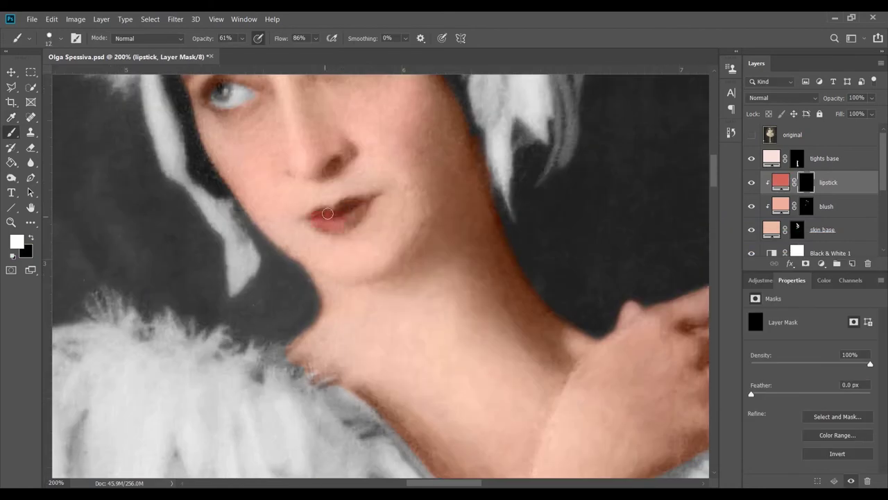
key(bracketleft)
mouse_move(363, 203)
mouse_down()
mouse_move(317, 217)
mouse_move(355, 336)
mouse_up()
key(x)
Extend the skin base colour along the arm and add a new 'saturated shadows' layer
key(ctrl+minus)
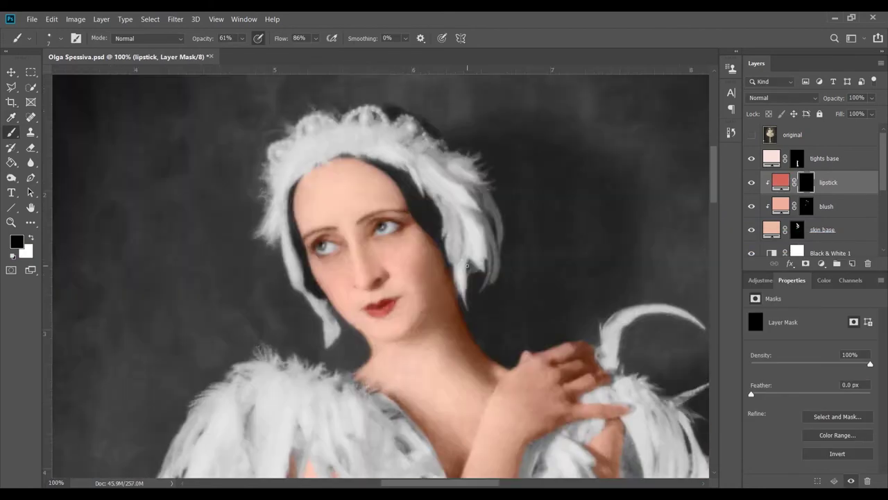
scroll(349, 337, down, 5)
scroll(588, 223, down, 4)
key(alt+bracketleft)
key(alt+bracketleft)
key(x)
right_click(397, 230)
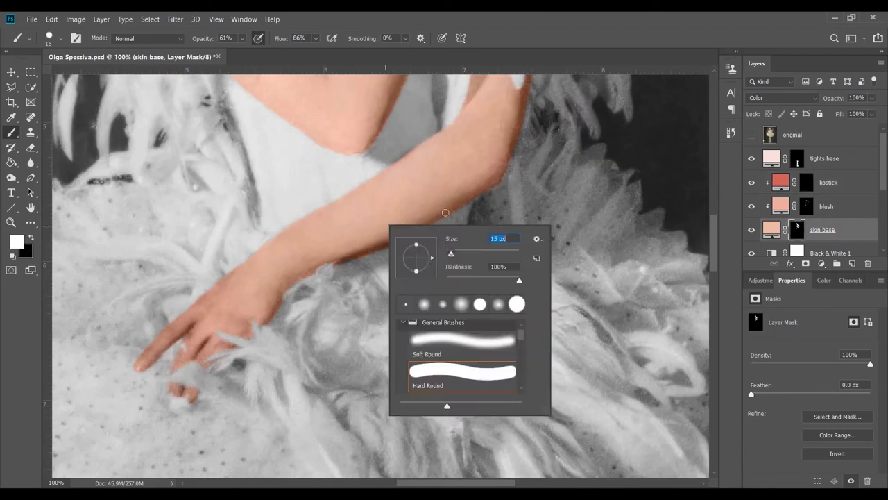
key(Escape)
key(ctrl+minus)
mouse_move(365, 347)
mouse_down()
mouse_move(391, 405)
mouse_move(381, 350)
mouse_up()
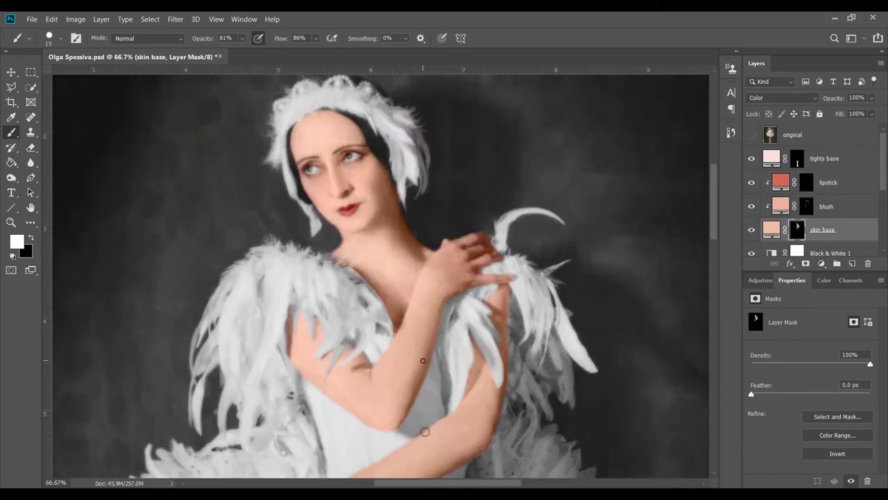
key(ctrl+shift+alt+n)
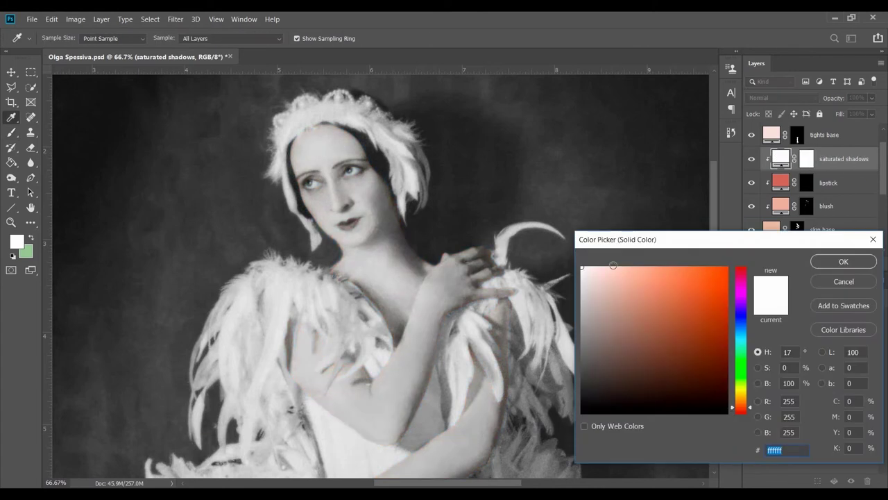
Fill the layer with brown #8a6050, invert its mask and reset colours to white
click(640, 291)
click(640, 333)
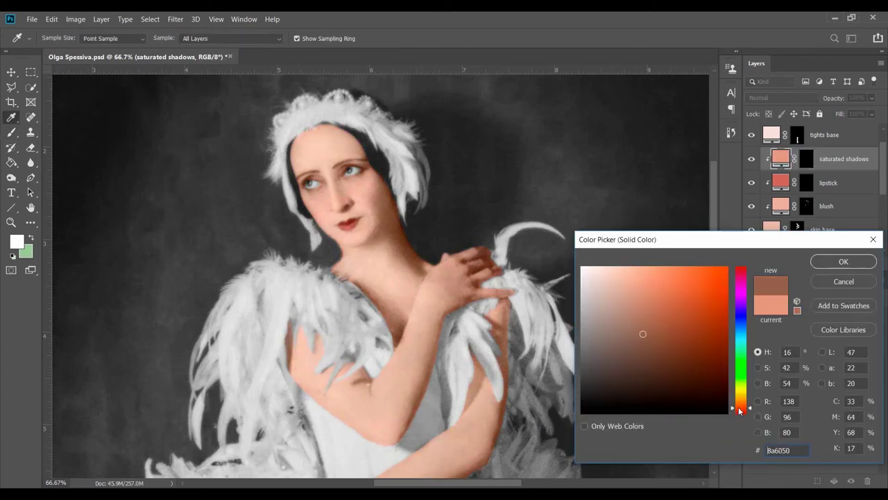
click(832, 266)
key(ctrl+backslash)
key(d)
key(ctrl+plus)
key(ctrl+plus)
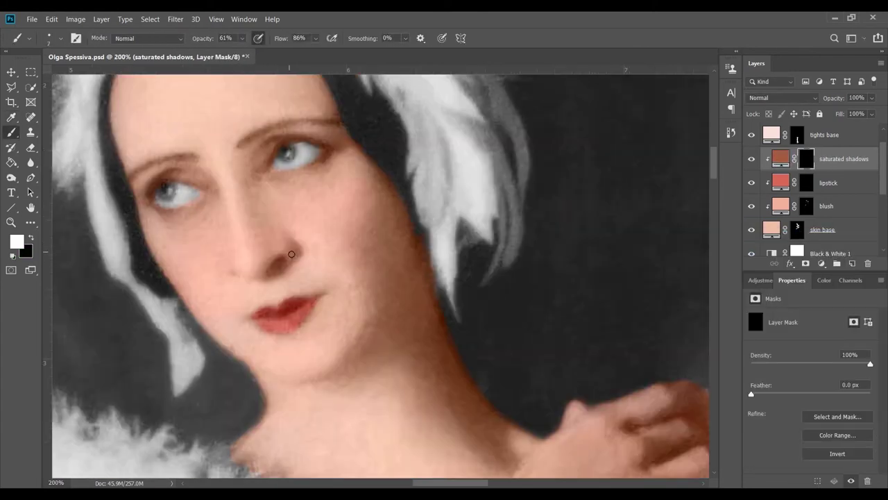
scroll(433, 184, up, 2)
scroll(433, 184, left, 3)
Paint brown shadow depth under the chin and along the neck with a small brush
right_click(507, 293)
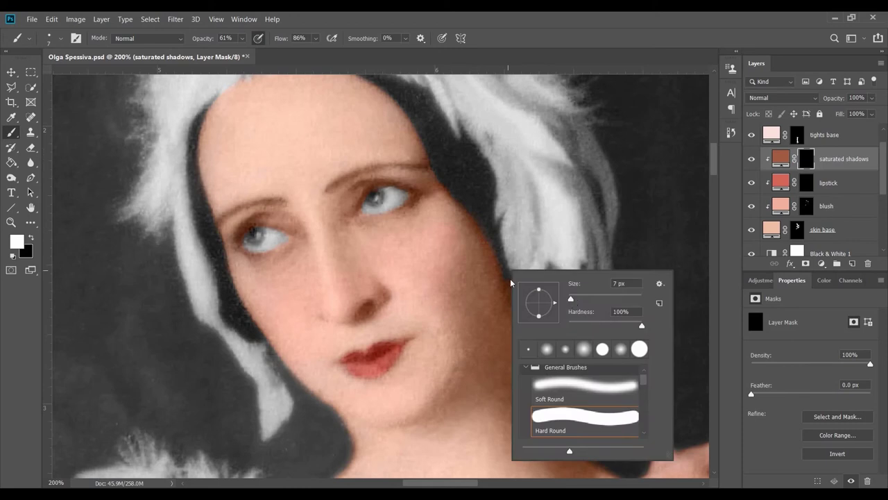
key(Escape)
scroll(282, 215, down, 3)
scroll(281, 214, right, 3)
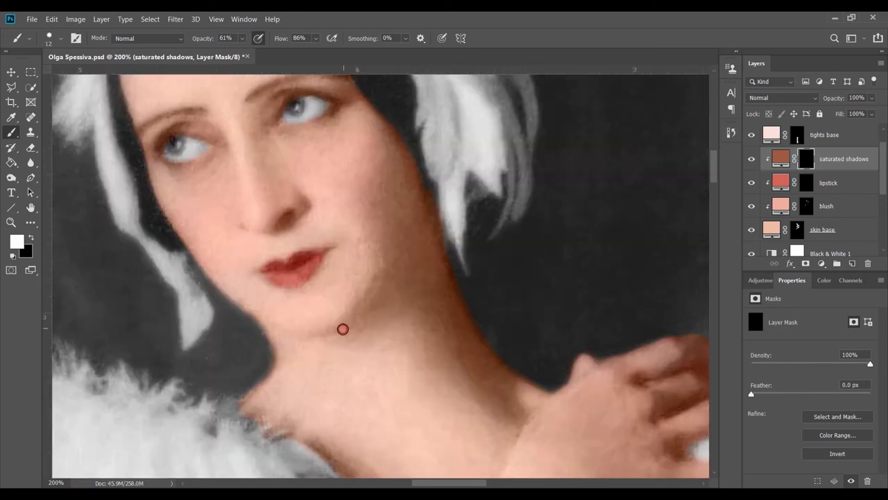
scroll(436, 192, down, 4)
scroll(437, 192, right, 2)
scroll(324, 330, down, 2)
scroll(323, 331, right, 1)
scroll(402, 340, up, 2)
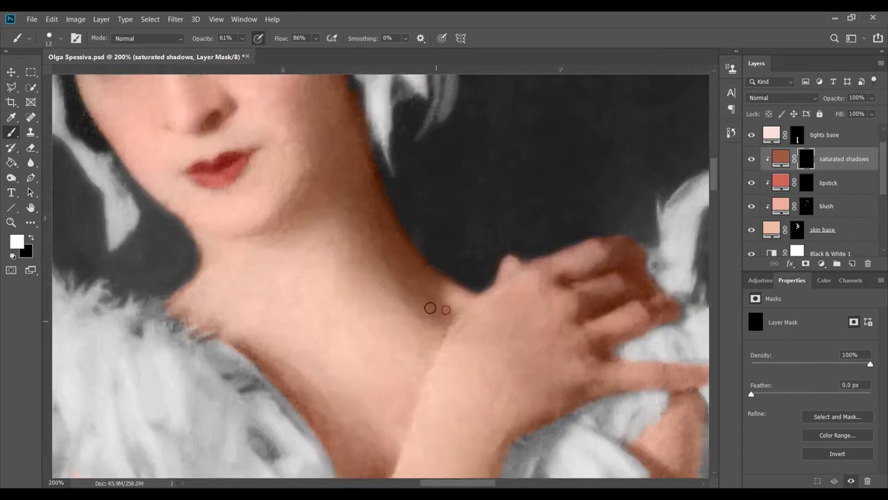
scroll(432, 308, right, 3)
right_click(486, 291)
key(Escape)
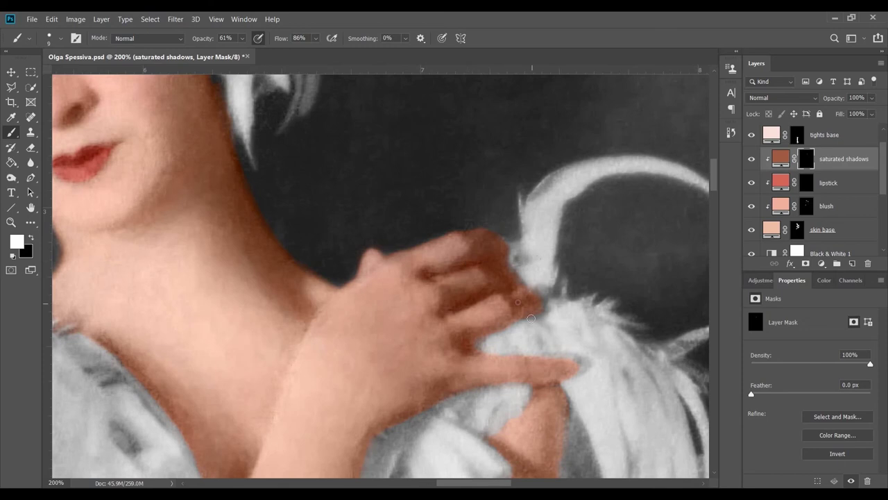
scroll(518, 359, down, 3)
scroll(527, 313, left, 2)
scroll(565, 250, down, 3)
scroll(565, 250, left, 2)
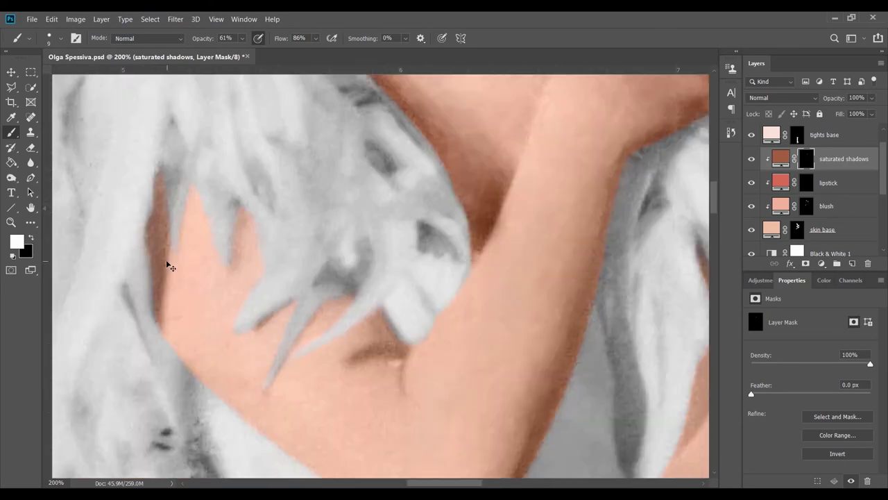
Paint shadow depth into the hand and arm creases and between the fingers
key(ctrl+minus)
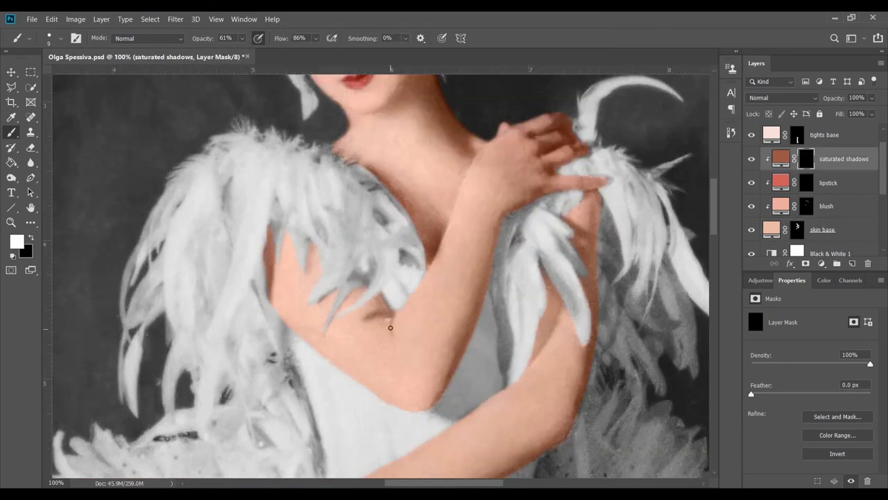
scroll(430, 313, up, 5)
right_click(374, 266)
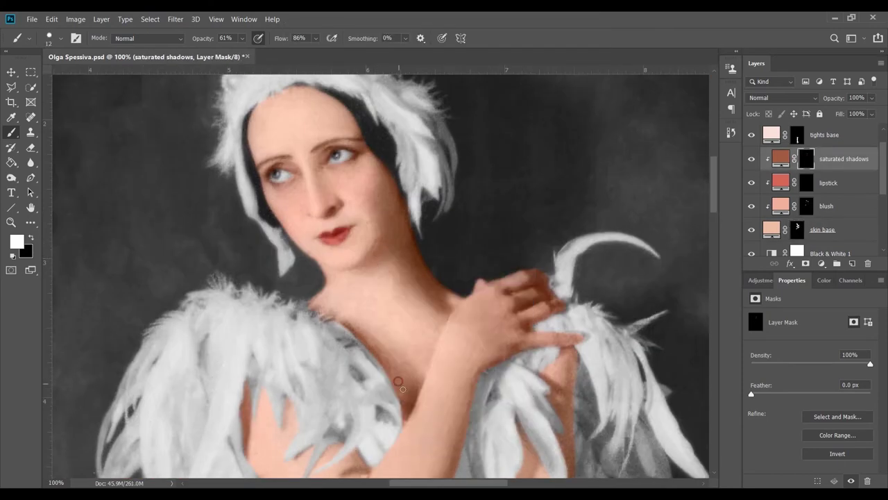
scroll(398, 381, down, 3)
scroll(465, 209, right, 1)
scroll(464, 327, down, 3)
scroll(430, 326, left, 3)
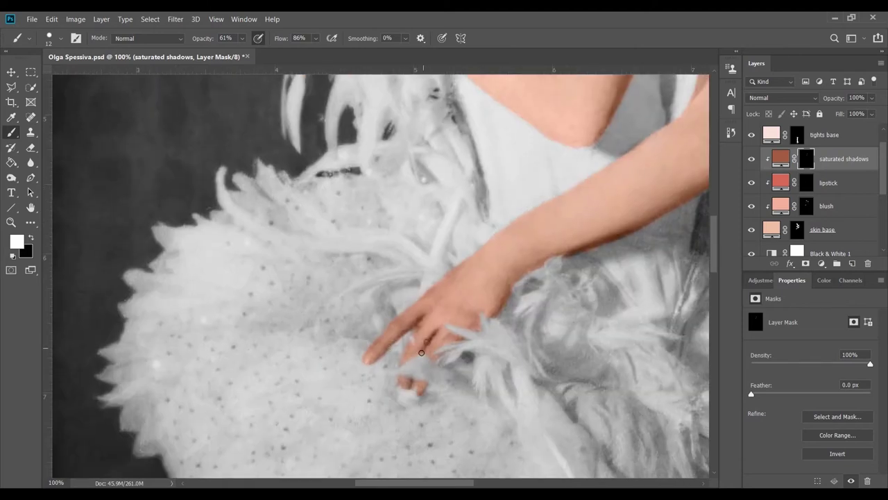
Add an 'unsaturated shadows & highlights' Solid Color layer in pale pink d3bcb0 with an inverted mask
scroll(450, 361, up, 3)
scroll(449, 361, right, 3)
click(852, 263)
right_click(818, 158)
double_click(819, 158)
text(unsaturated shadows)
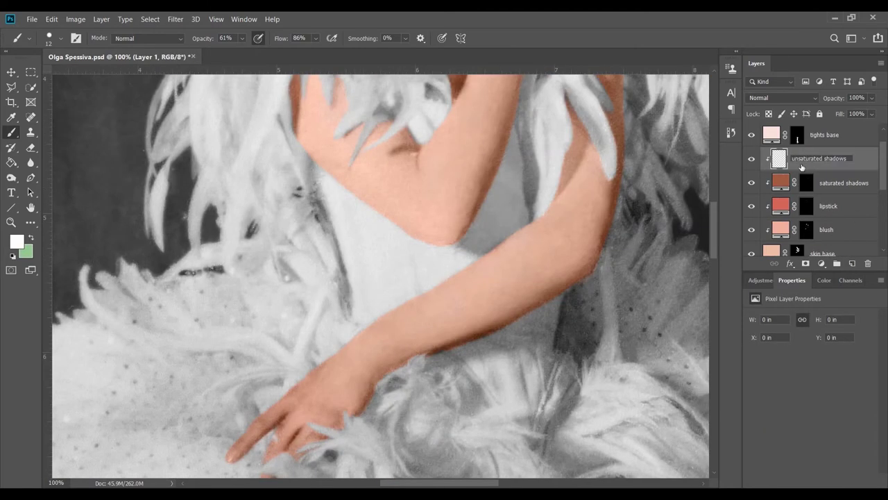
text( & highlights)
click(821, 263)
click(825, 271)
click(500, 283)
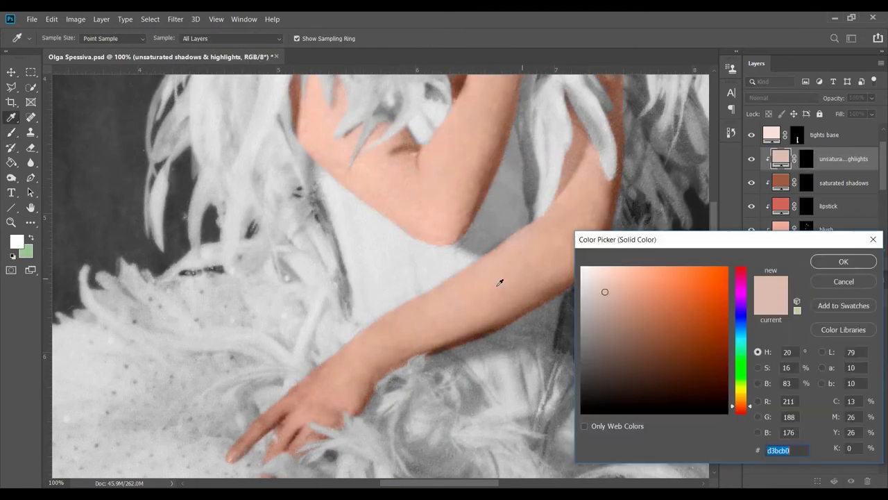
click(611, 286)
key(Return)
Paint the pale tone onto the face with a small white brush
key(b)
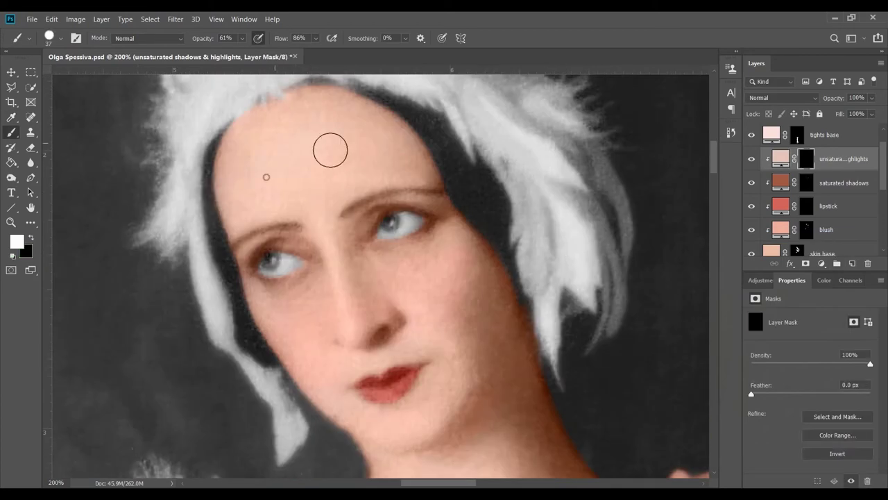
key(bracketleft)
key(bracketleft)
key(bracketleft)
scroll(347, 319, down, 1)
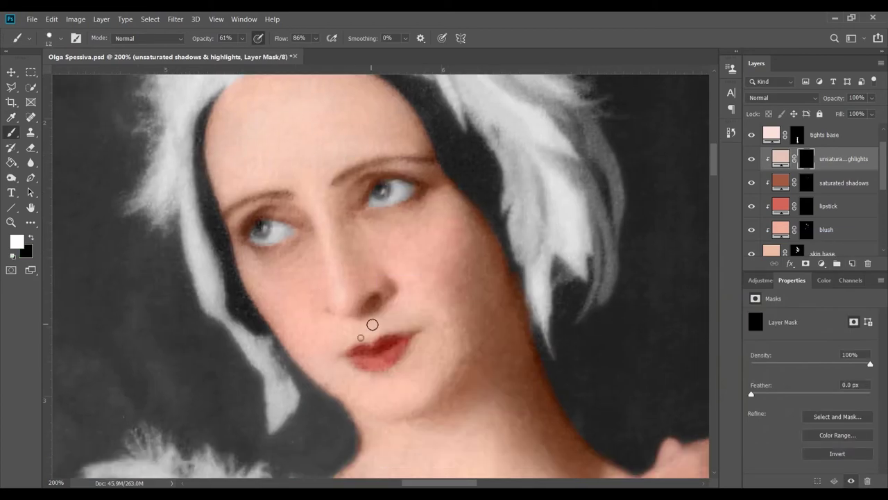
drag(509, 303, 470, 290)
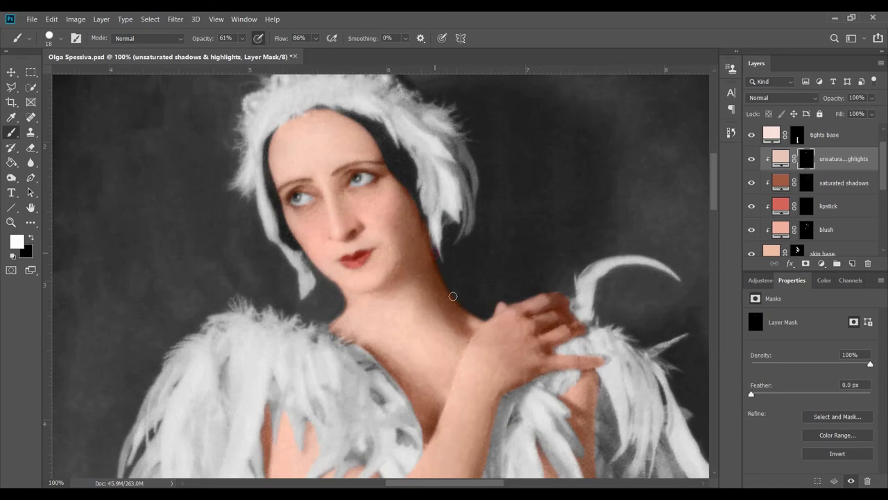
right_click(430, 253)
drag(523, 302, 528, 302)
key(Return)
key(bracketleft)
key(bracketleft)
key(bracketleft)
Paint pale highlights along the upper and lower arms, resizing the brush as needed
drag(547, 340, 470, 173)
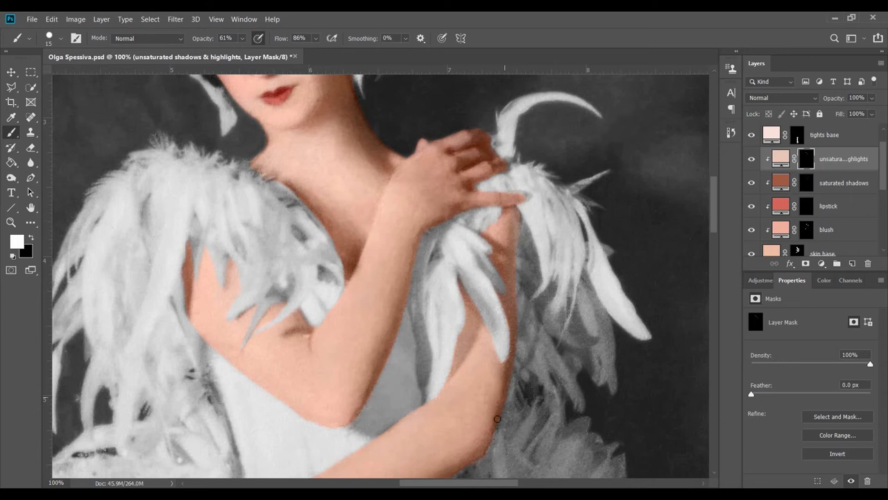
drag(497, 418, 587, 192)
drag(514, 359, 565, 332)
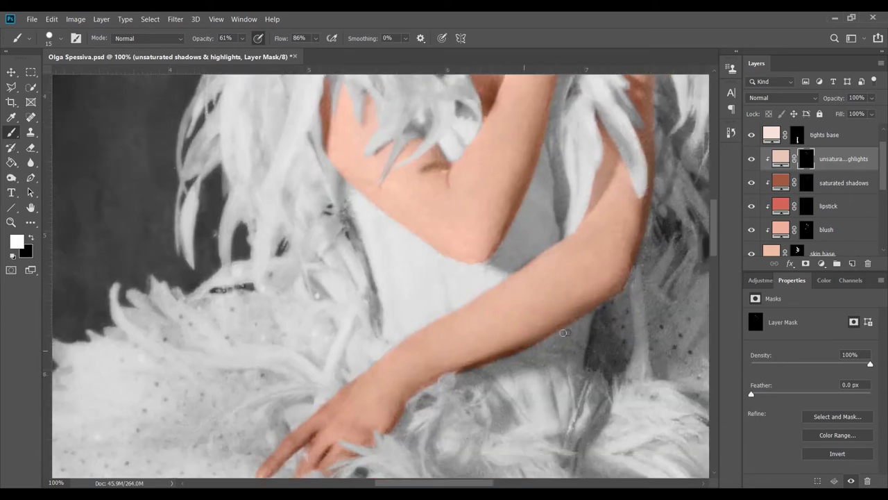
scroll(562, 190, up, 3)
drag(517, 314, 542, 304)
scroll(517, 314, up, 3)
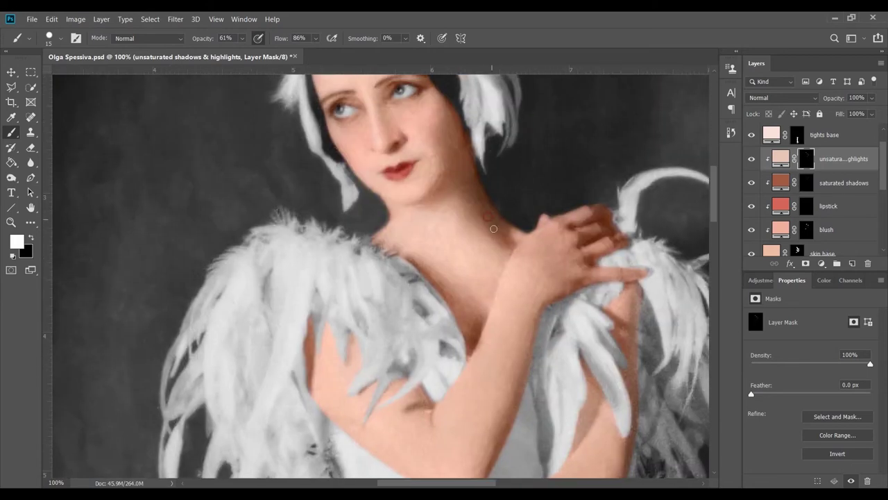
scroll(353, 352, down, 6)
scroll(451, 312, up, 3)
scroll(452, 311, right, 2)
key(bracketright)
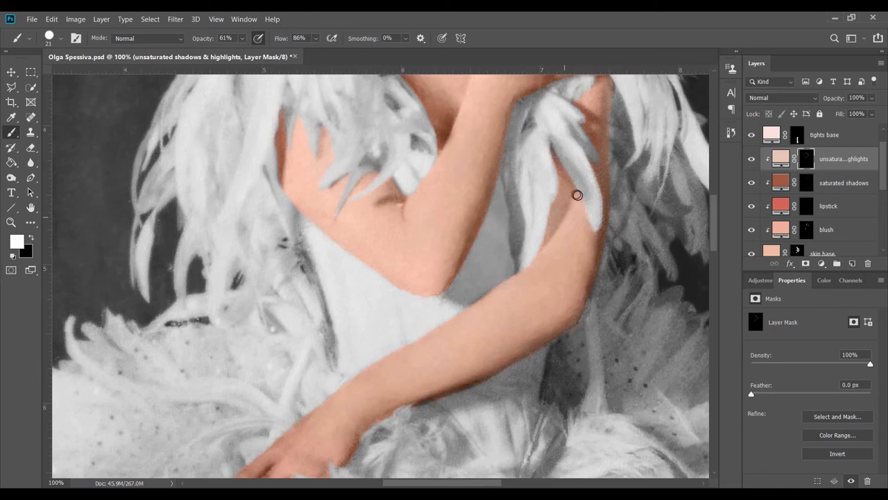
scroll(517, 303, up, 3)
key(bracketright)
key(bracketright)
key(bracketright)
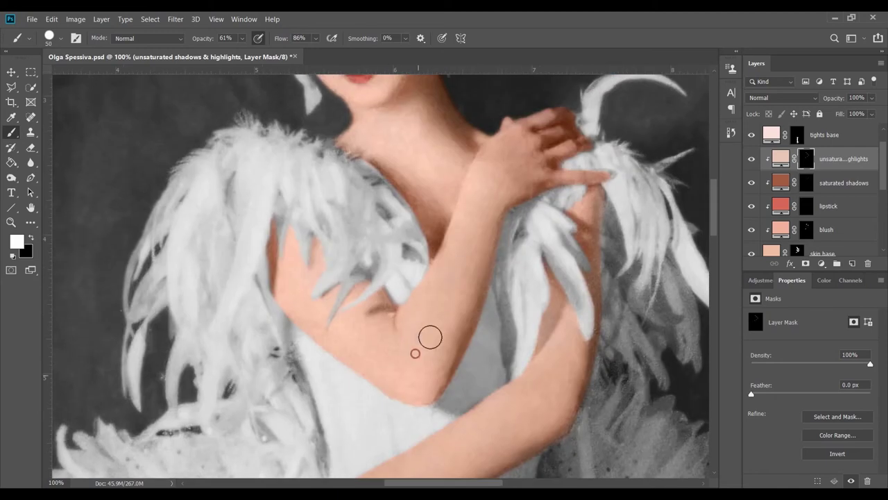
scroll(428, 337, down, 5)
scroll(526, 234, up, 10)
scroll(543, 268, down, 4)
right_click(402, 296)
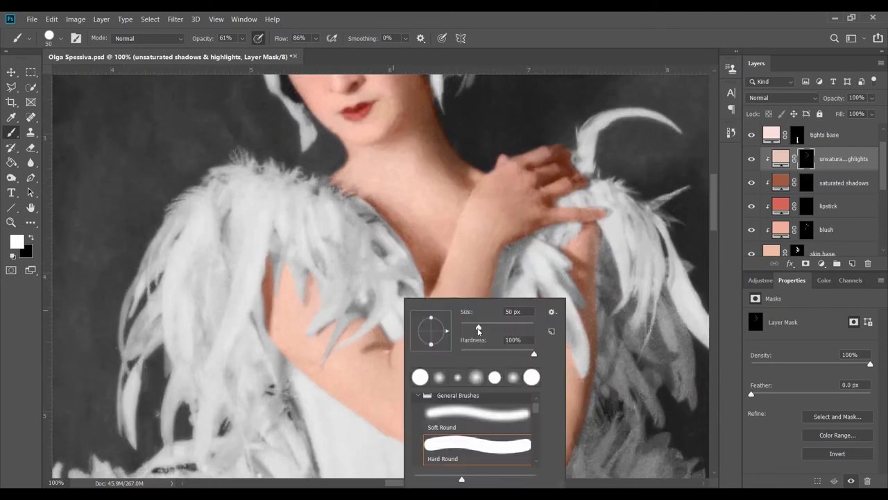
key(Escape)
scroll(436, 201, up, 4)
Toggle the unsaturated layer off and on to compare, then review the area above the face
click(751, 159)
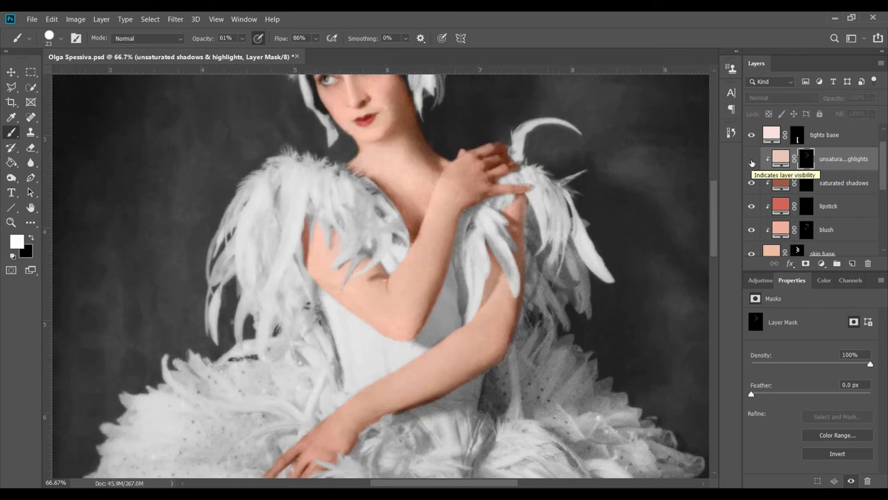
click(752, 159)
scroll(488, 296, up, 1)
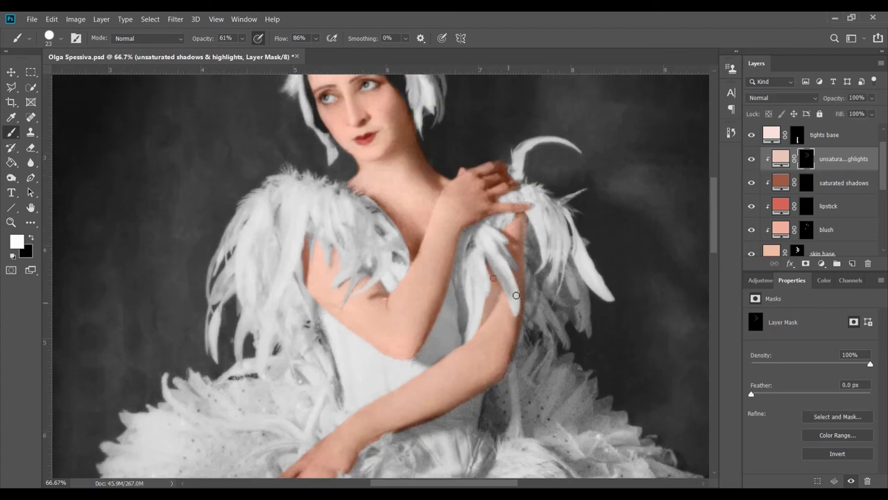
drag(420, 148, 477, 226)
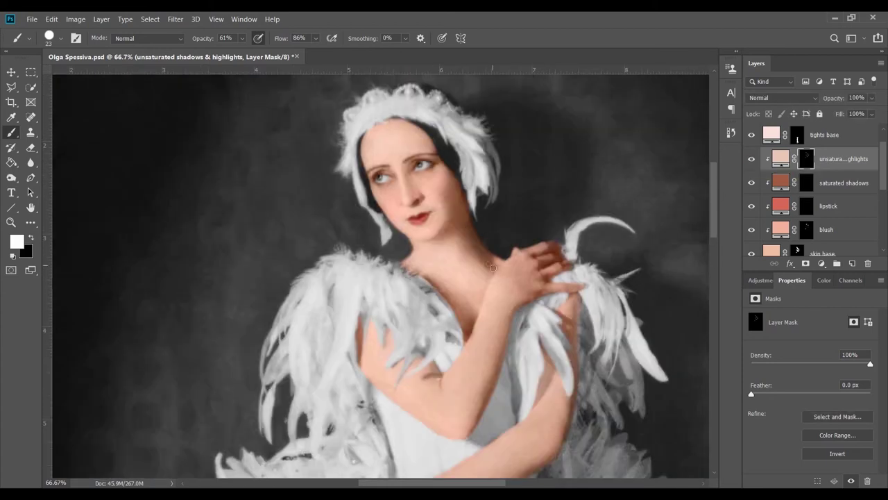
scroll(480, 225, up, 1)
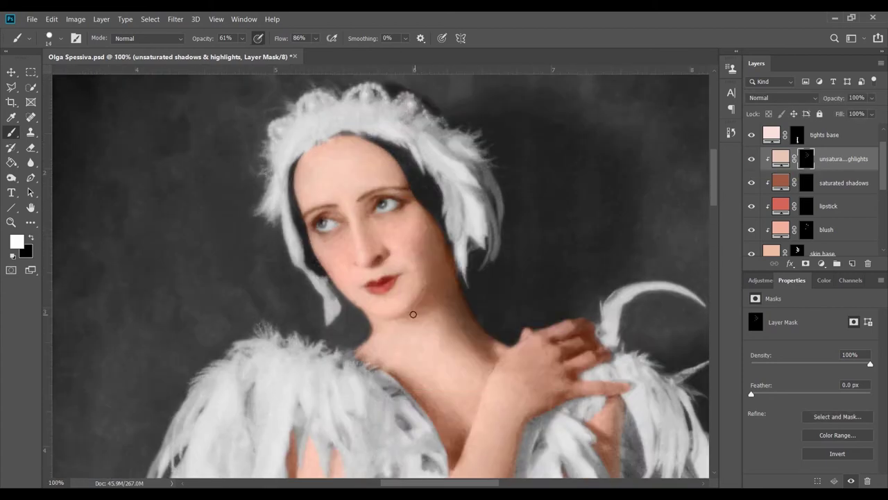
scroll(413, 314, down, 2)
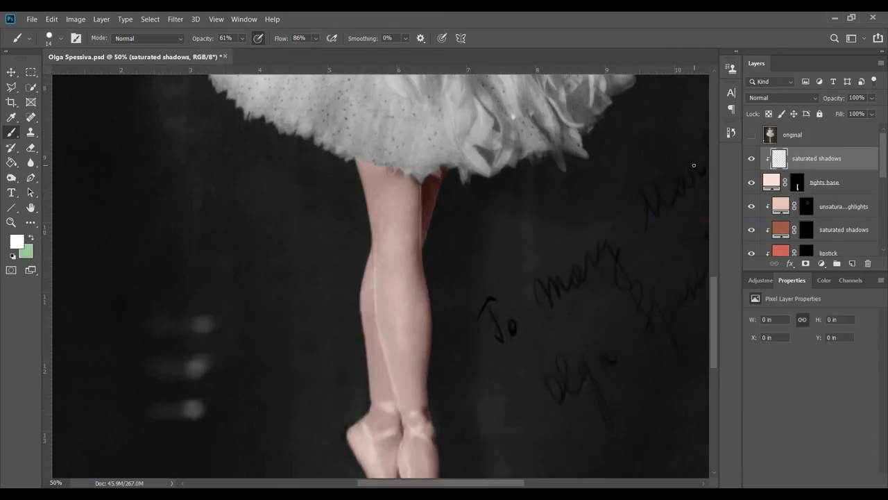
Fill the saturated shadows layer with a dark red sampled from the shadowed rear leg
click(430, 195)
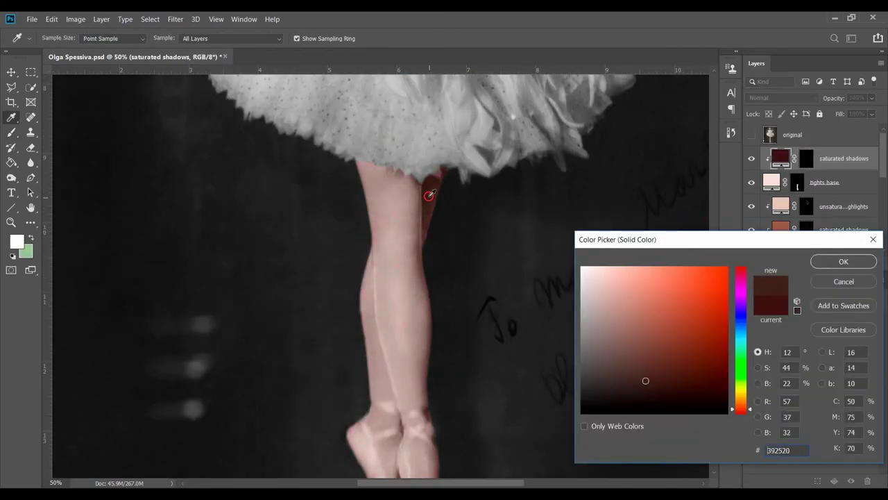
key(Return)
key(b)
right_click(429, 193)
key(Escape)
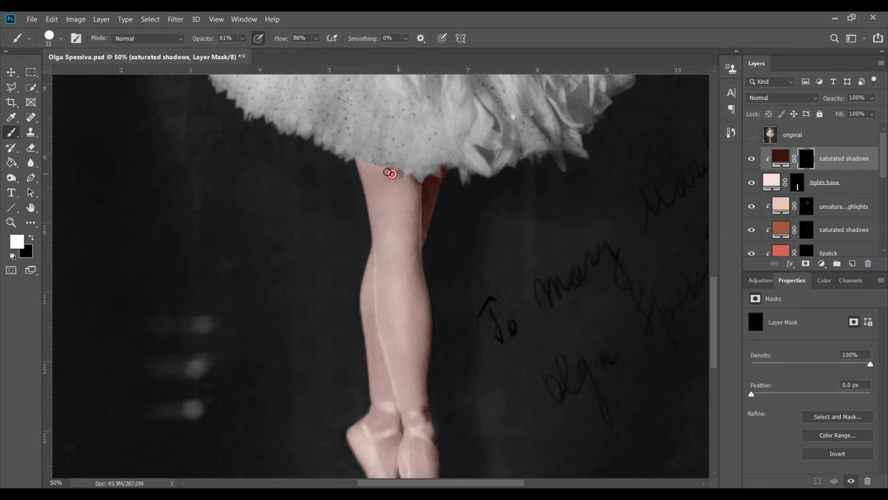
scroll(409, 222, down, 5)
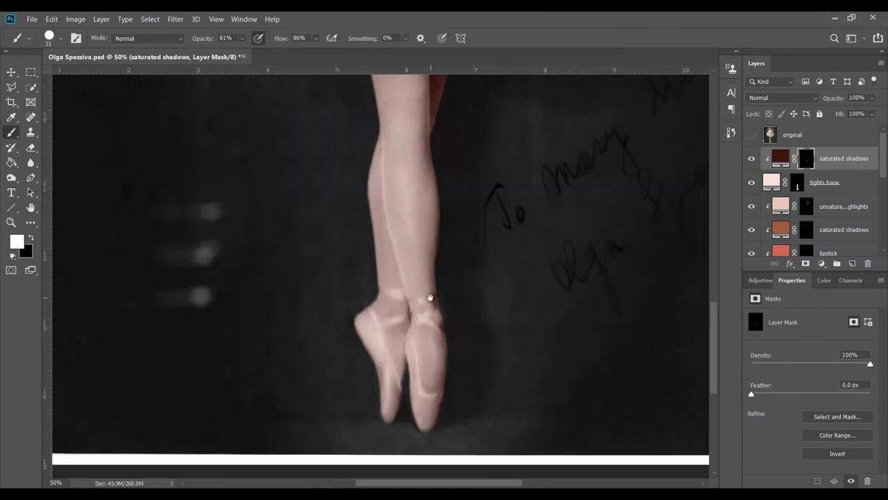
scroll(429, 297, up, 4)
right_click(444, 299)
key(Return)
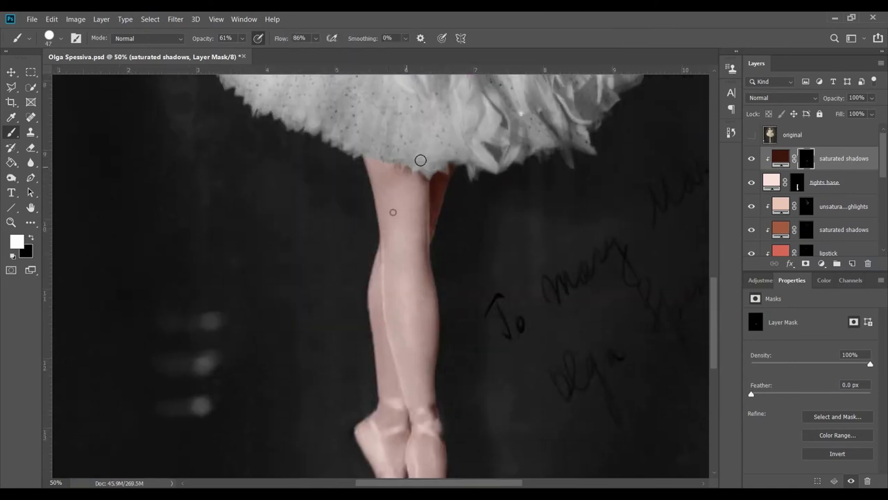
Paint the dark red shadow onto the upper leg with a slightly smaller brush
scroll(420, 160, down, 1)
key(alt+bracketleft)
key(ctrl+plus)
right_click(555, 205)
drag(626, 233, 622, 233)
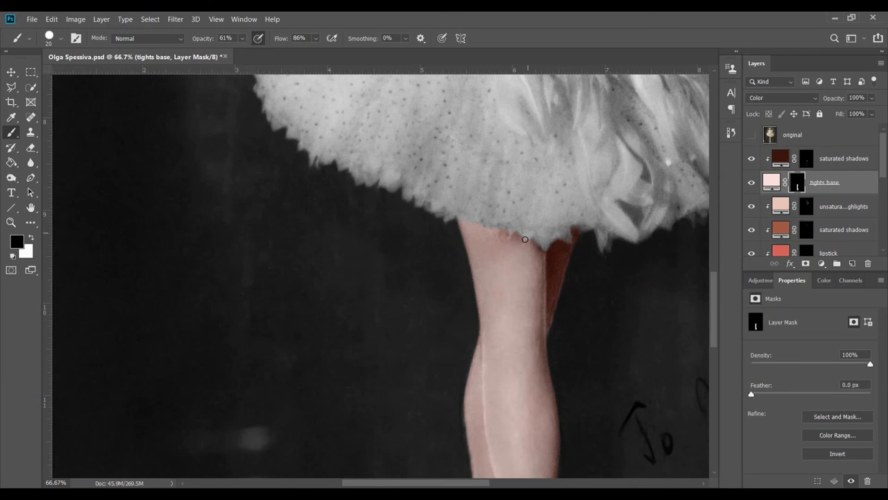
scroll(478, 222, down, 10)
scroll(497, 329, down, 1)
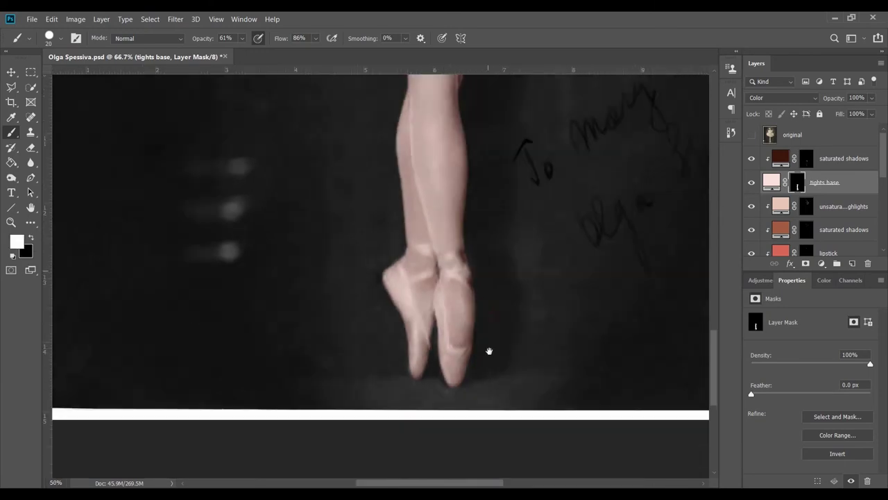
scroll(454, 400, up, 5)
Fit the whole ballerina on screen and adjust the tights base fill colour
key(ctrl+0)
double_click(771, 182)
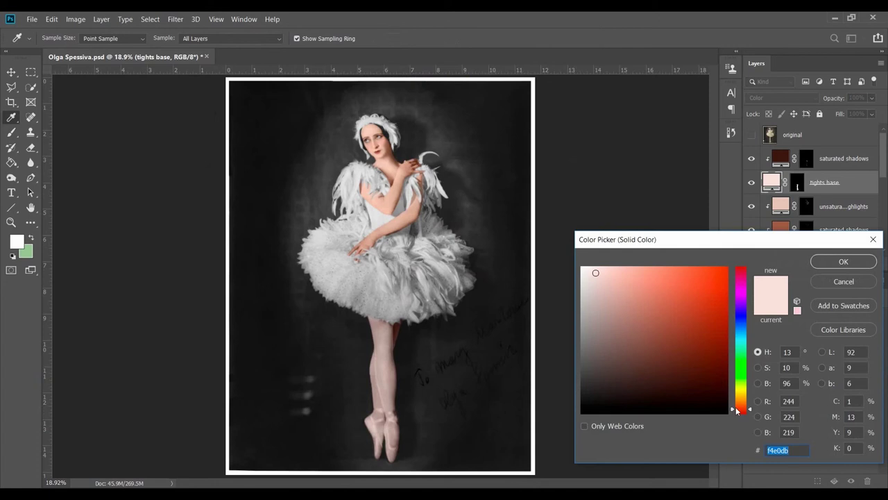
key(Escape)
Create a 'dress' Solid Color fill layer set to Color blend mode
click(797, 182)
key(ctrl+plus)
key(ctrl+plus)
key(ctrl+plus)
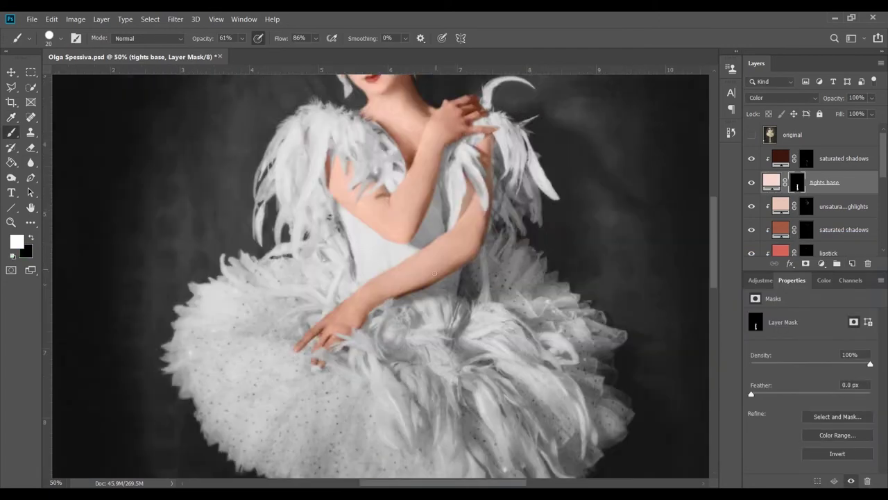
scroll(382, 278, down, 5)
scroll(381, 278, down, 5)
scroll(381, 278, up, 8)
key(ctrl+shift+alt+n)
double_click(789, 158)
text(dress)
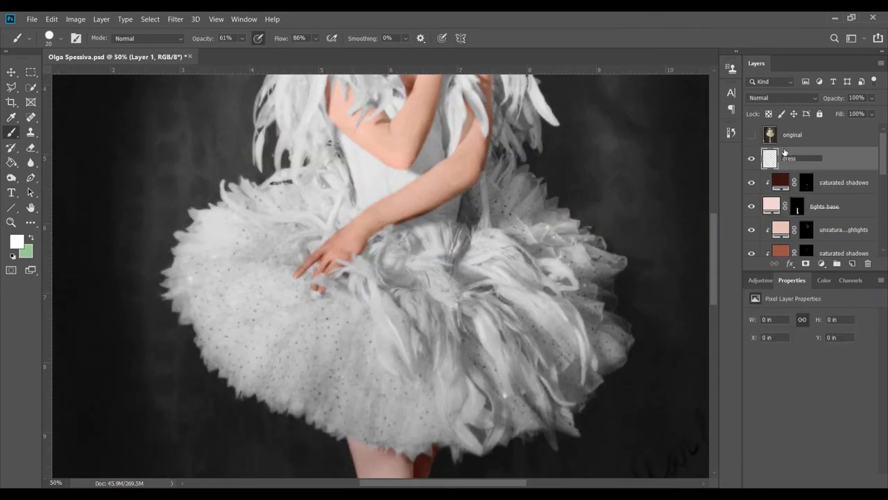
click(782, 97)
click(763, 374)
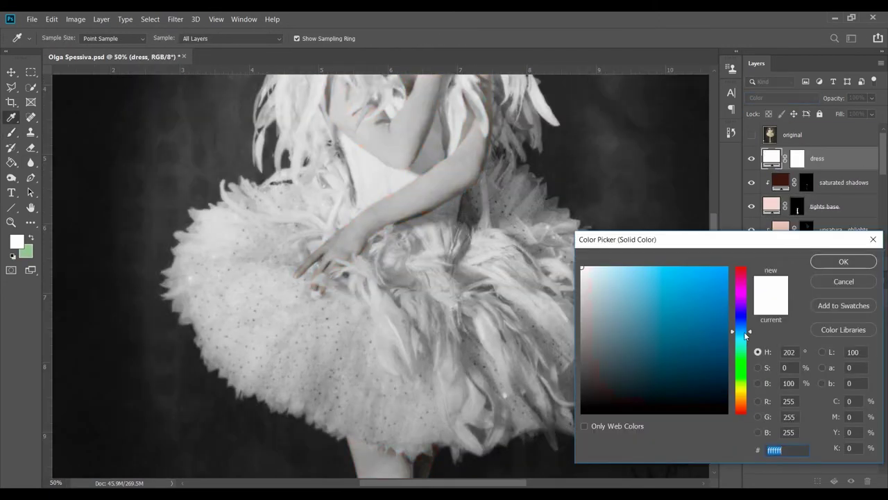
click(843, 261)
Load the skin selection and mask the dress colour out of the skin
right_click(803, 164)
click(799, 206)
scroll(416, 277, up, 3)
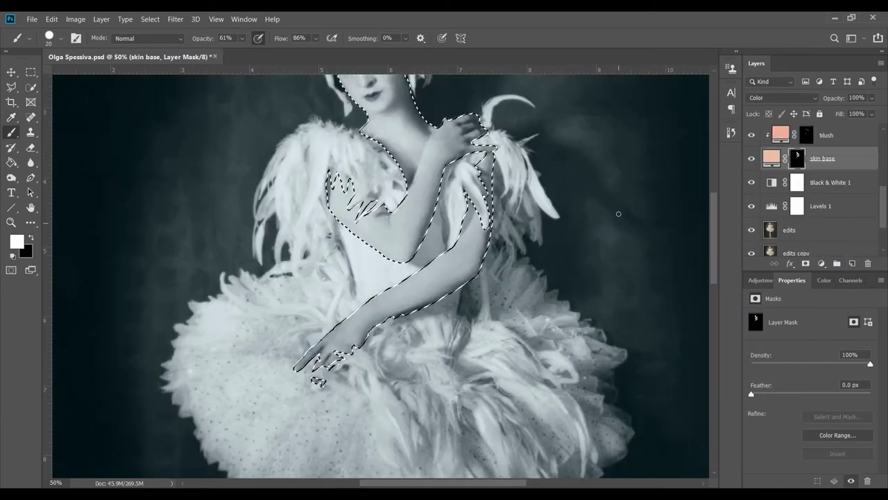
key(m)
right_click(449, 280)
click(475, 419)
key(ctrl+d)
Quick-select the dark background and mask the dress colour out of it
key(ctrl+minus)
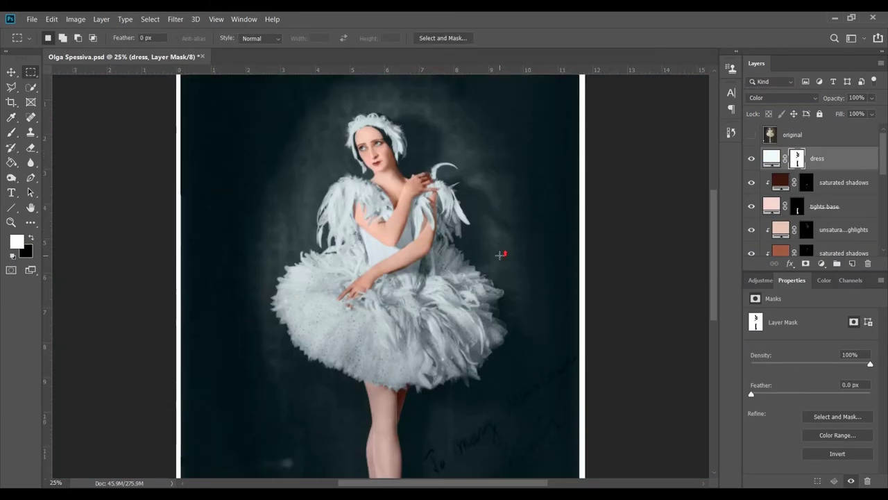
key(w)
drag(223, 181, 229, 416)
key(ctrl+plus)
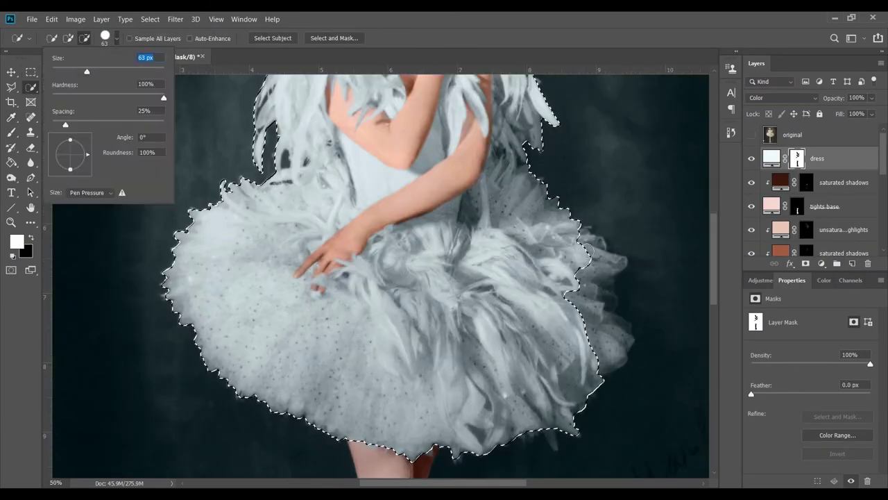
drag(597, 333, 608, 360)
key(ctrl+minus)
right_click(501, 247)
key(Escape)
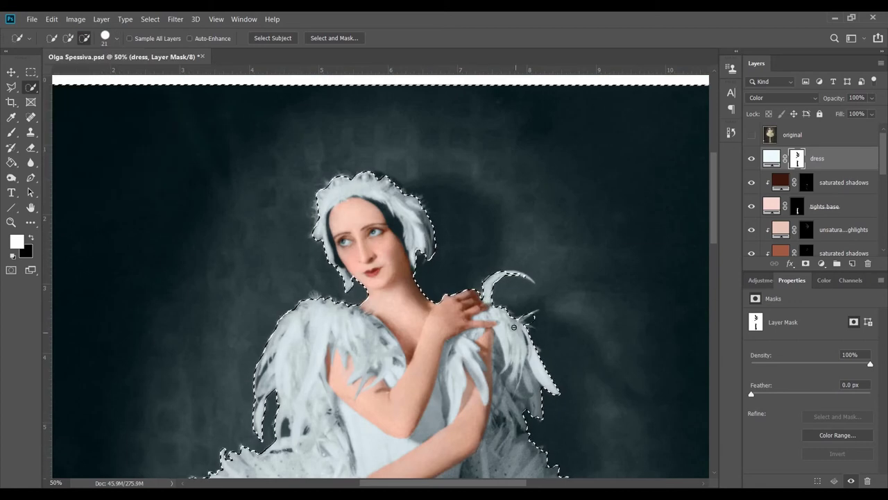
key(ctrl+d)
key(ctrl+i)
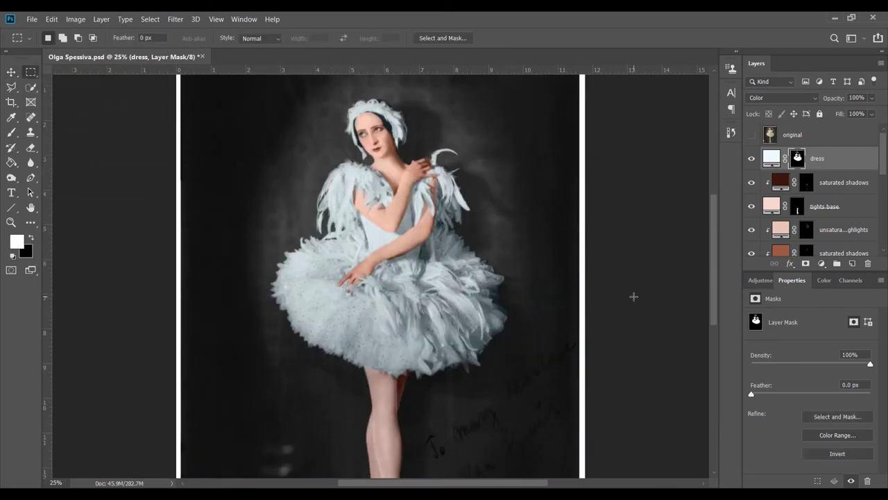
Change the dress fill colour to a pale icy blue
double_click(771, 158)
drag(743, 334, 743, 328)
key(Return)
key(m)
scroll(531, 230, down, 5)
scroll(514, 259, up, 5)
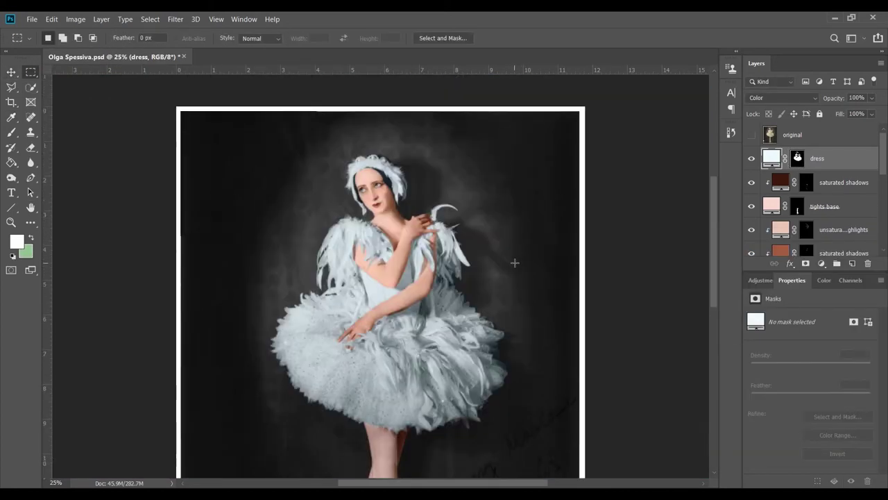
scroll(508, 238, up, 3)
alt+scroll(508, 238, up, 1)
click(797, 158)
Paint white on the dress mask at full opacity to tidy the blue along the tutu
key(b)
key(d)
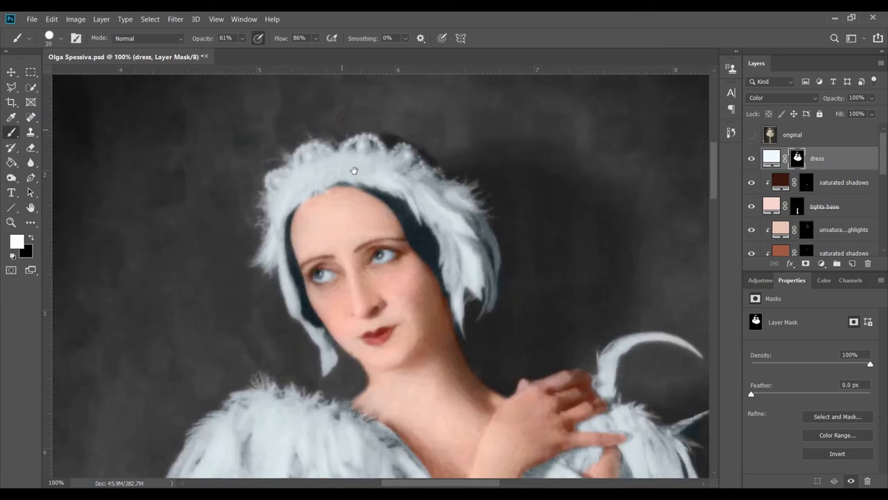
scroll(485, 301, up, 2)
scroll(485, 300, right, 3)
scroll(493, 291, down, 1)
scroll(470, 219, down, 3)
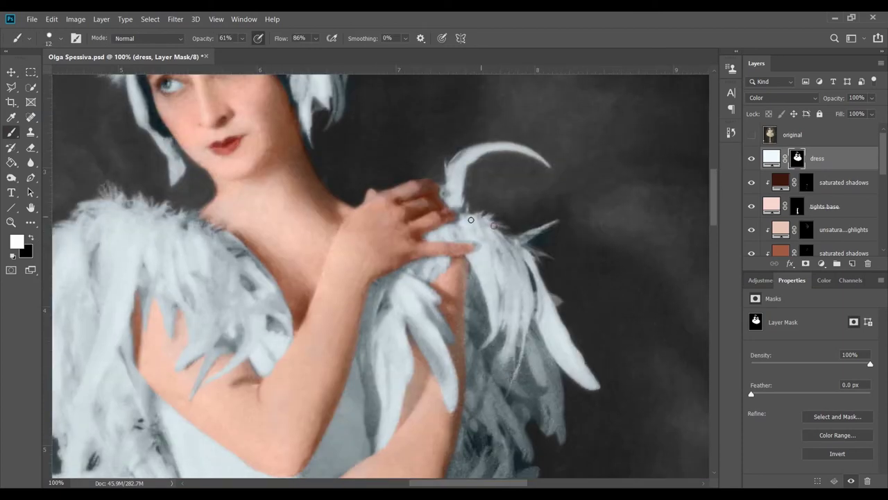
scroll(537, 303, down, 10)
key(0)
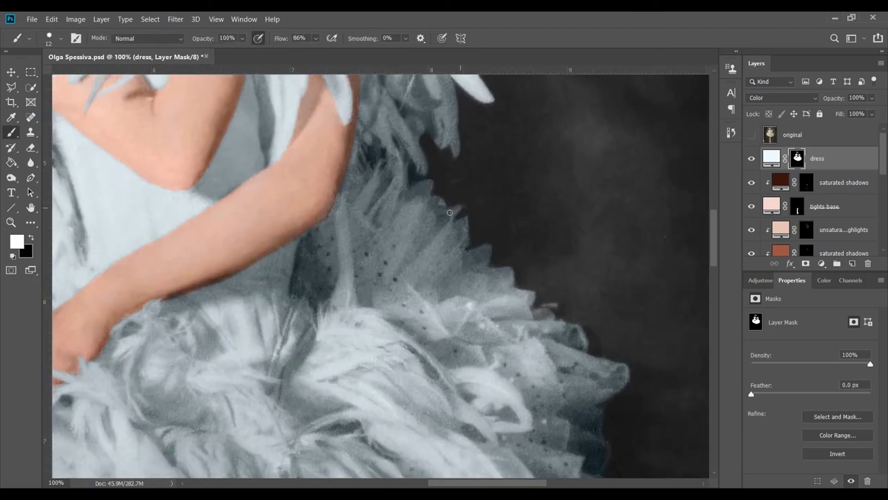
scroll(565, 232, right, 3)
scroll(564, 232, down, 3)
scroll(588, 267, left, 2)
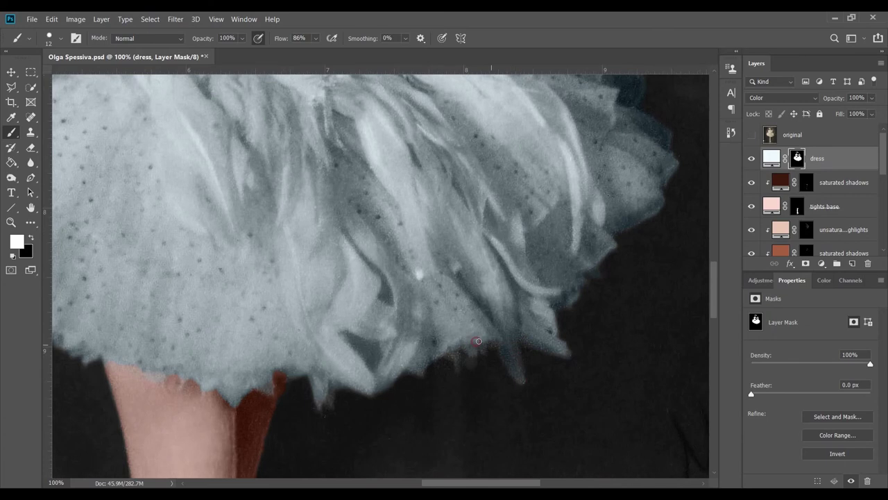
scroll(374, 342, left, 3)
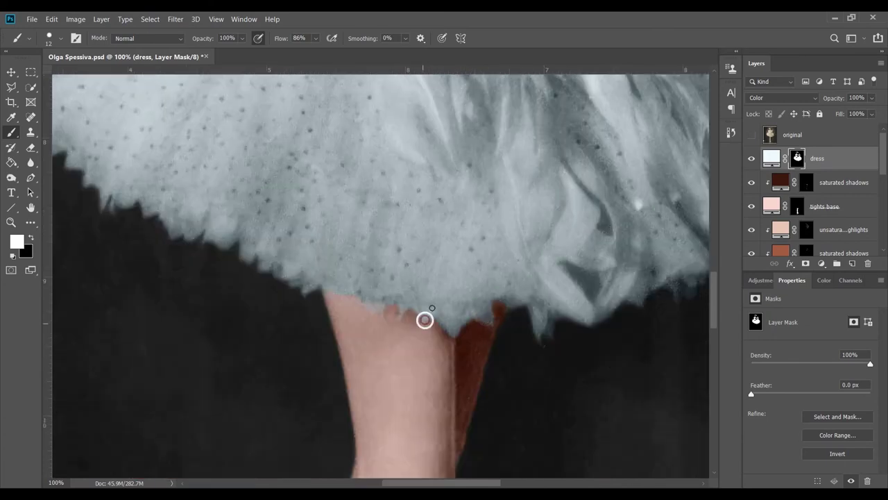
scroll(423, 317, left, 3)
scroll(496, 395, up, 2)
scroll(422, 245, up, 3)
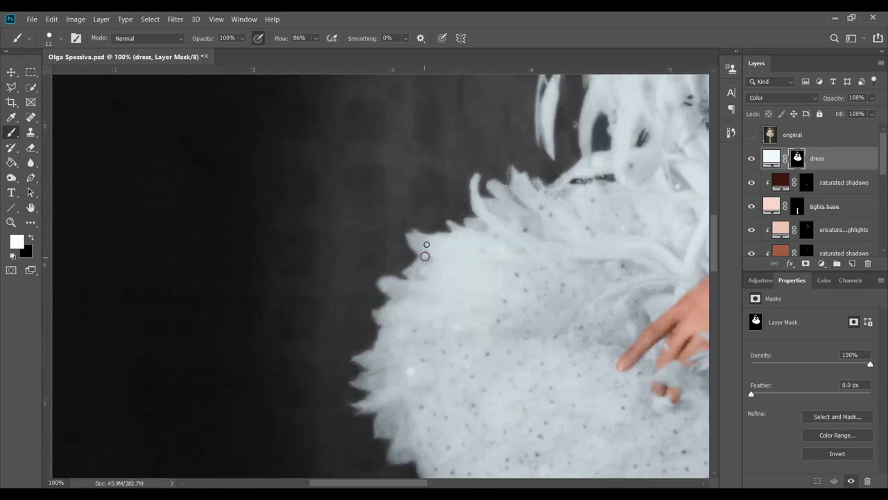
scroll(464, 347, up, 3)
scroll(451, 181, up, 3)
scroll(423, 340, down, 3)
scroll(423, 326, left, 1)
Paint black to remove stray blue, then add a Curves 1 adjustment clipped to dress
key(x)
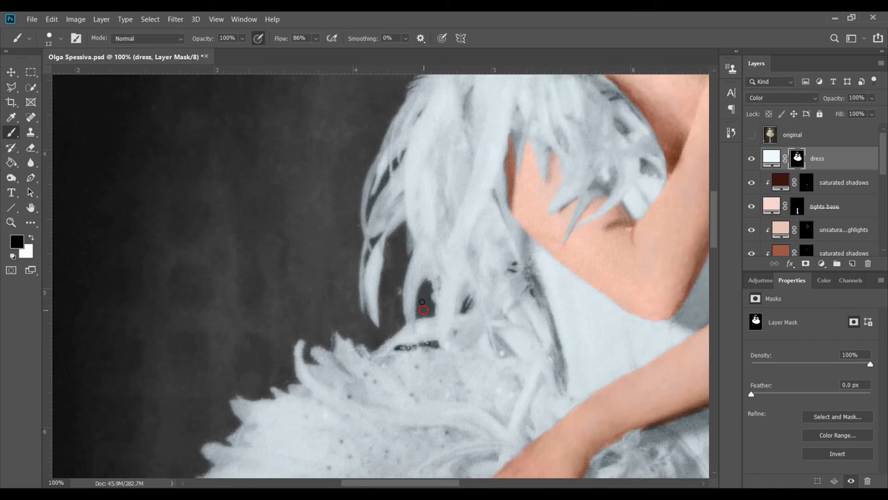
key(ctrl+minus)
scroll(502, 357, up, 4)
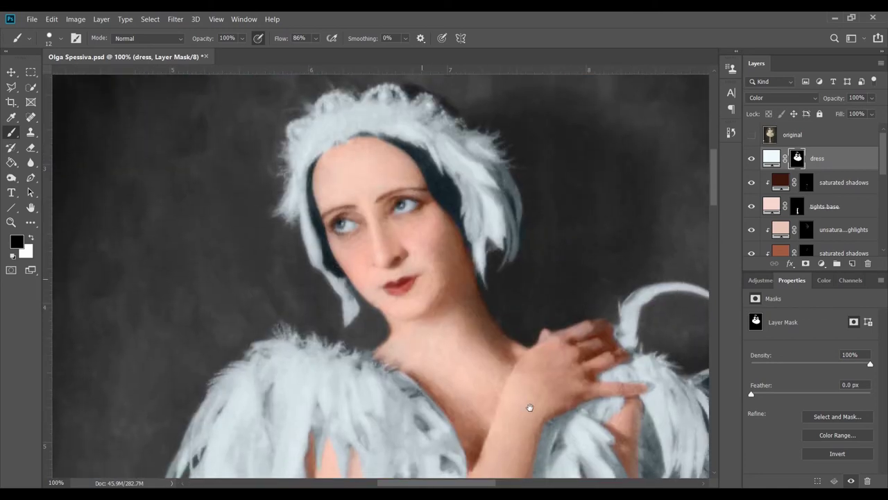
scroll(514, 360, down, 8)
scroll(519, 288, up, 2)
scroll(519, 288, up, 4)
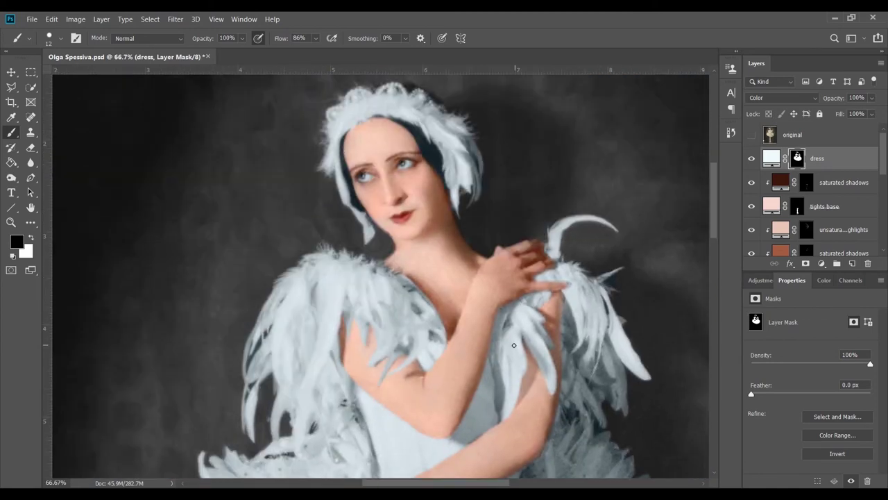
key(ctrl+minus)
key(ctrl+minus)
click(821, 264)
click(800, 309)
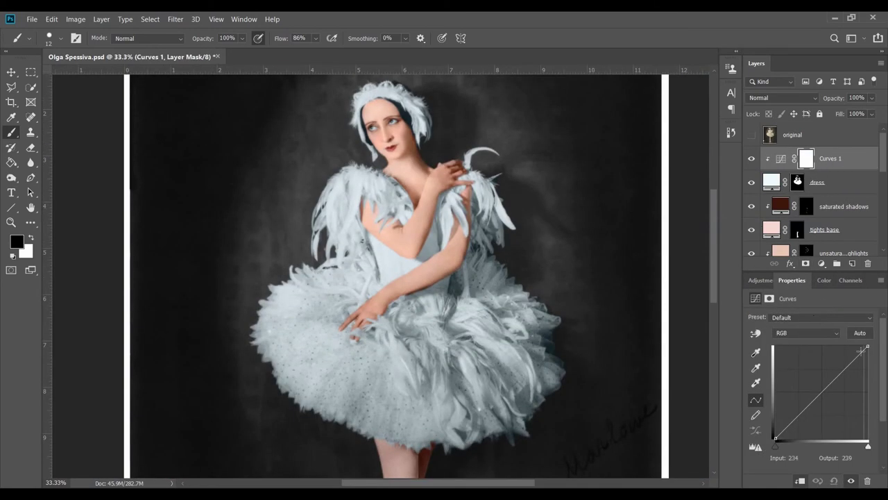
Lower the Blue curve highlights to output 233, then step back in History
key(alt+5)
drag(867, 350, 880, 354)
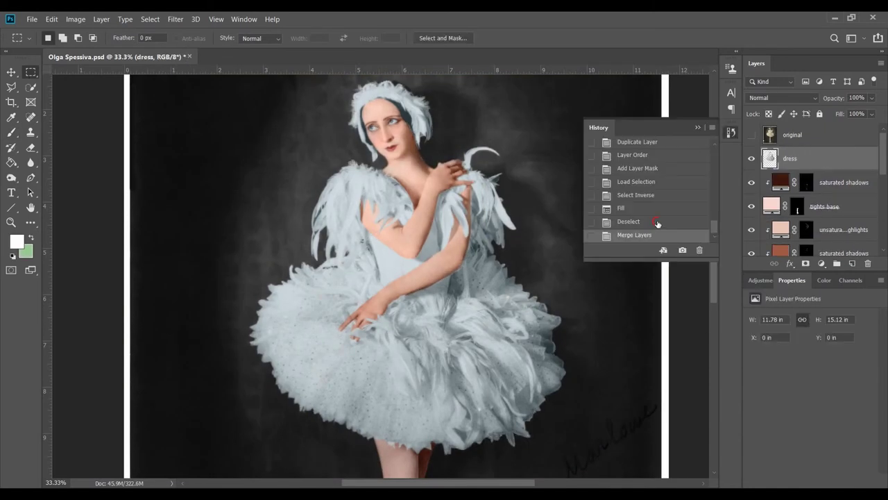
click(700, 131)
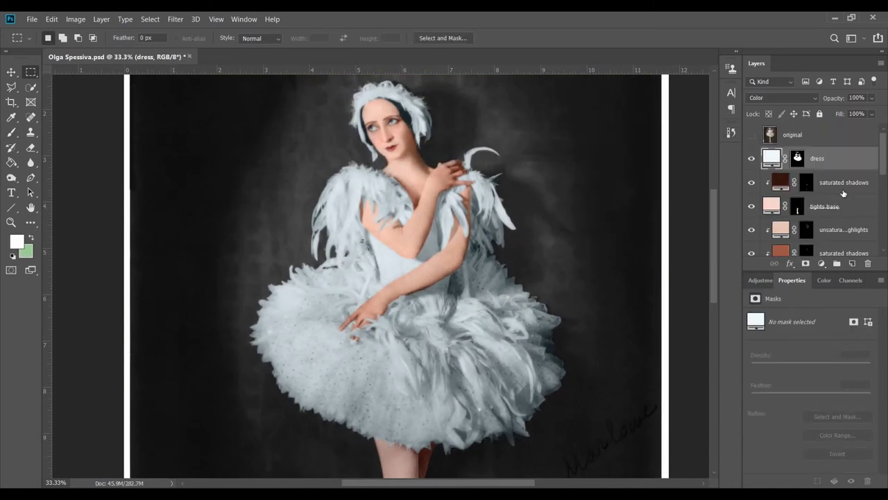
Target the dress layer's mask with a black brush of about 40 px at 45% opacity
click(797, 158)
key(ctrl+plus)
key(b)
key(d)
key(x)
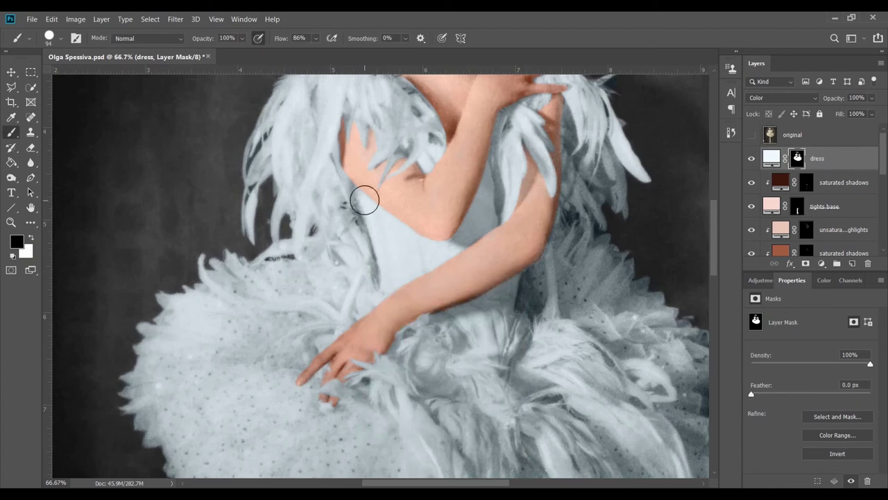
drag(418, 261, 392, 407)
right_click(506, 253)
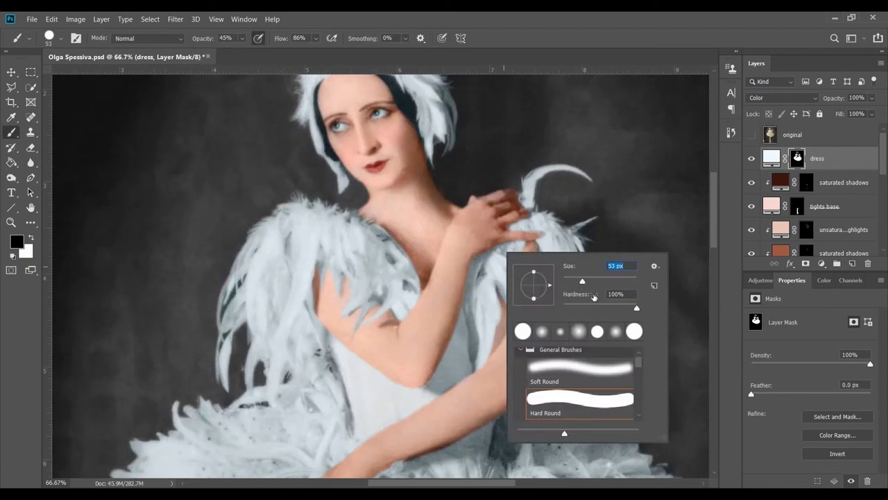
key(Return)
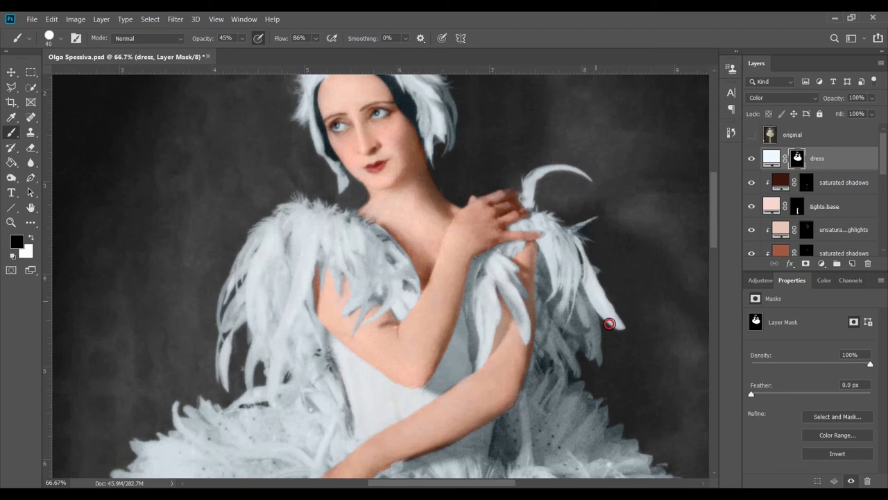
Paint down the dress mask over the skirt folds, resizing the brush for skirt and shoulder feathers
scroll(266, 241, up, 3)
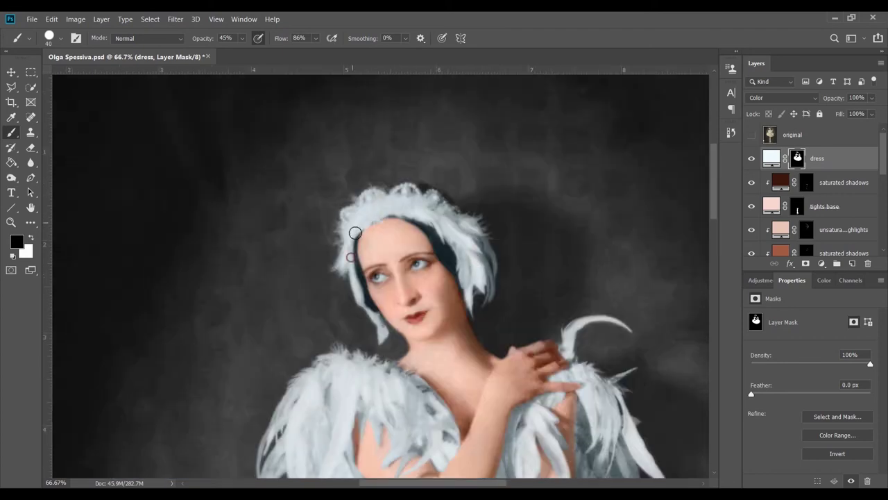
scroll(355, 232, down, 7)
scroll(264, 272, up, 1)
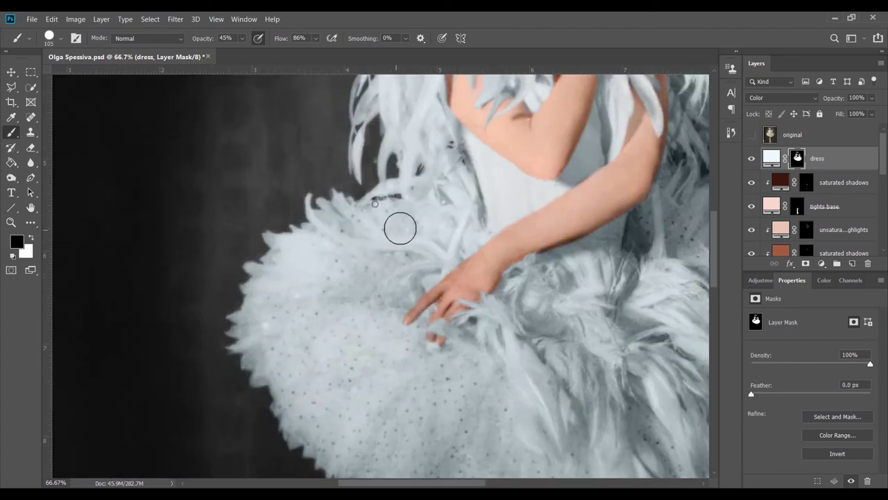
scroll(400, 228, down, 2)
scroll(466, 177, right, 3)
key(bracketright)
key(bracketright)
key(bracketright)
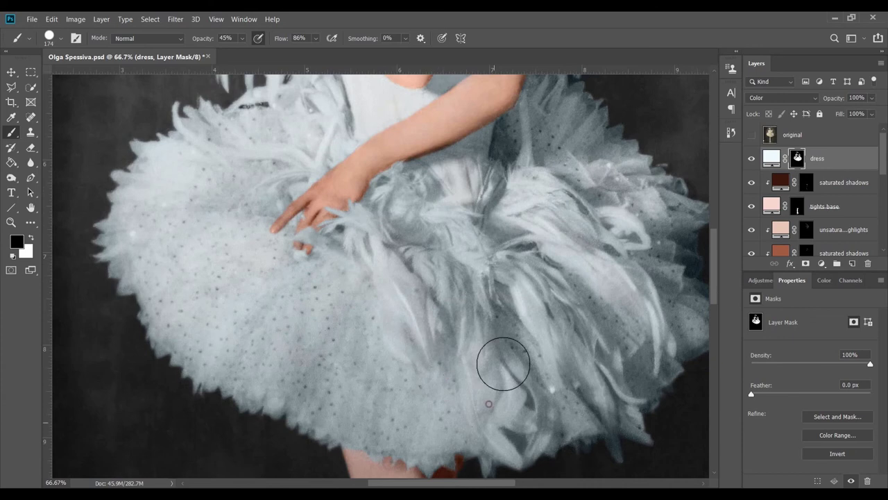
scroll(388, 285, up, 5)
scroll(277, 250, right, 2)
key(bracketleft)
key(bracketleft)
key(bracketleft)
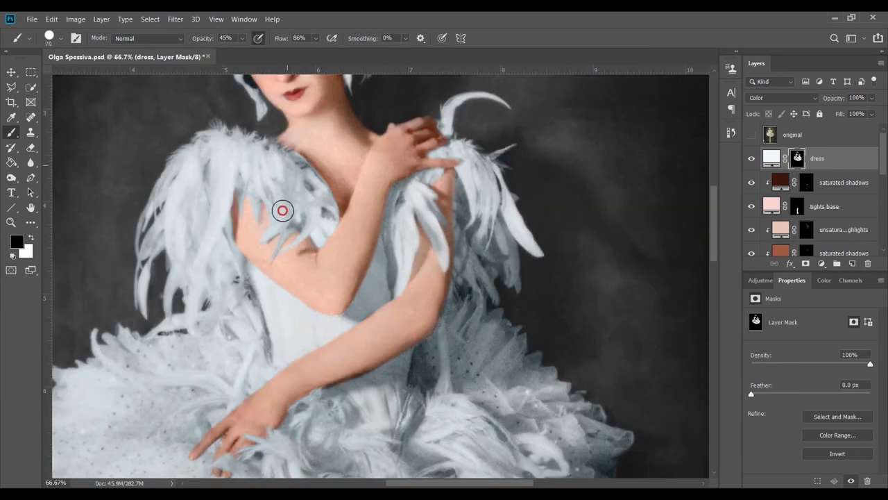
scroll(495, 129, up, 3)
scroll(403, 131, down, 6)
Keep softening the tutu's shadowed feathers on the mask, then bring up History
right_click(292, 211)
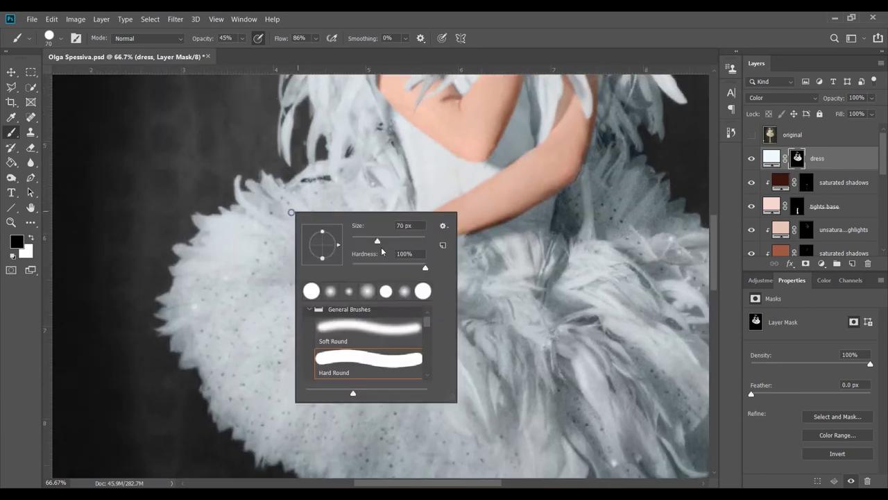
key(Return)
scroll(183, 247, down, 3)
scroll(300, 211, right, 2)
right_click(375, 219)
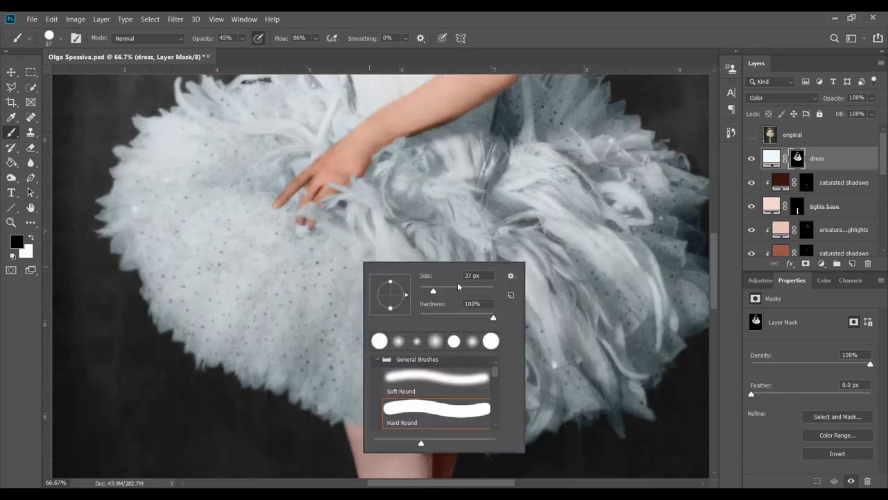
key(Return)
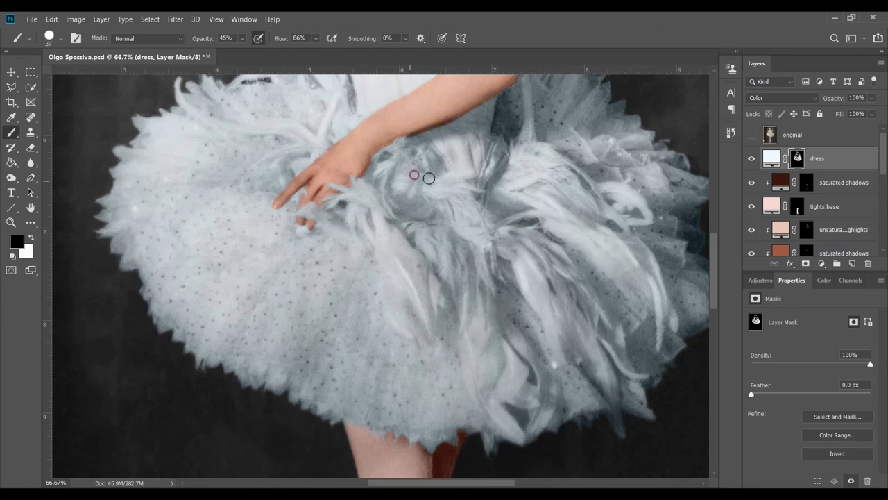
scroll(429, 178, down, 1)
scroll(429, 178, right, 2)
scroll(568, 339, up, 4)
scroll(534, 277, left, 1)
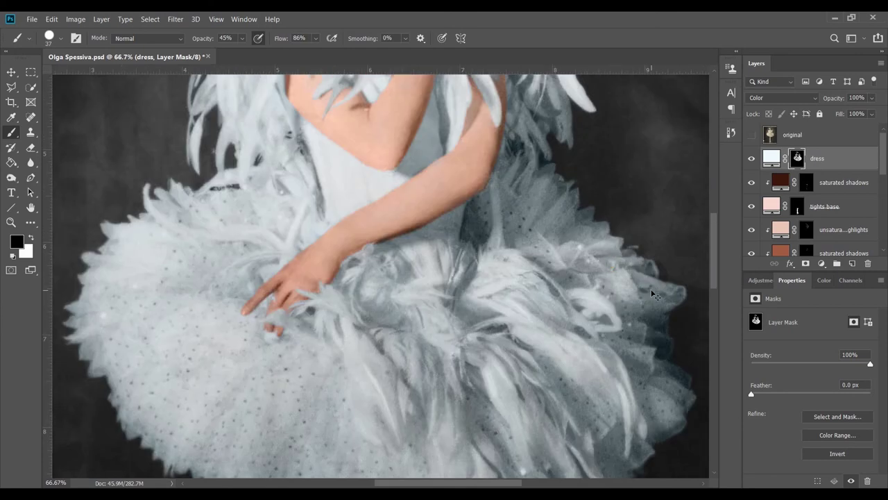
scroll(334, 258, down, 2)
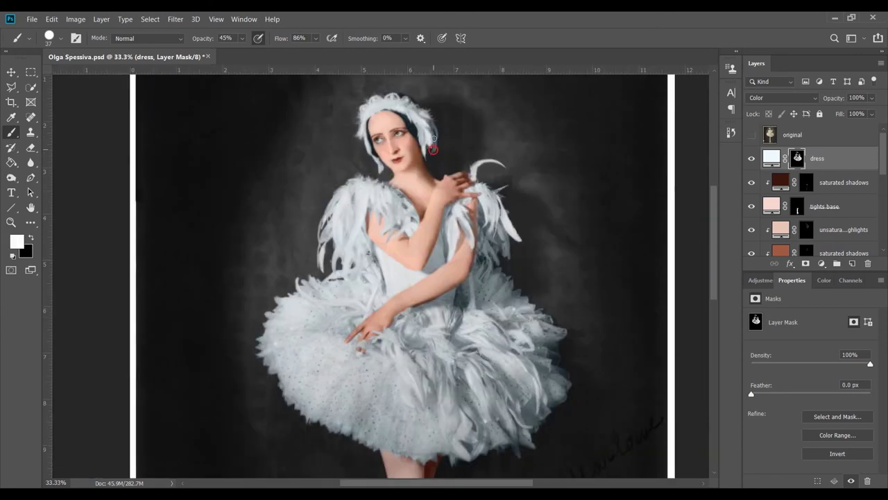
click(731, 132)
Step back past the last brush strokes and load the dress mask as a selection
click(680, 206)
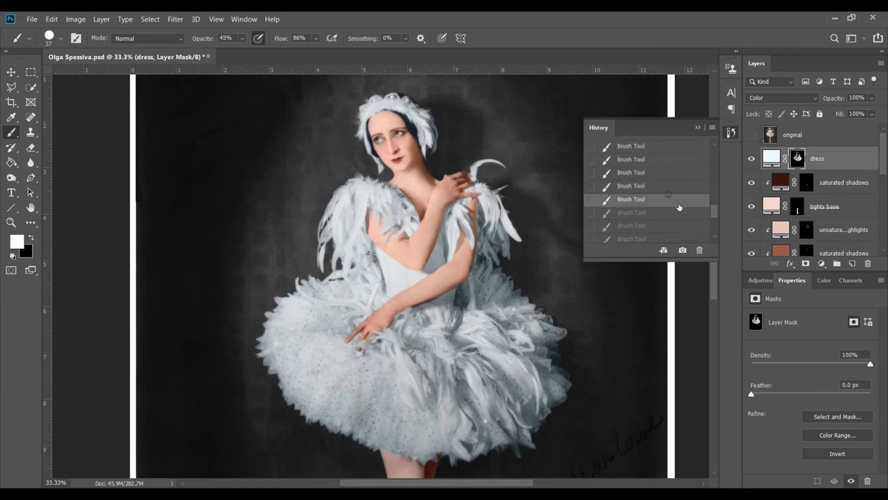
click(731, 132)
ctrl+click(797, 158)
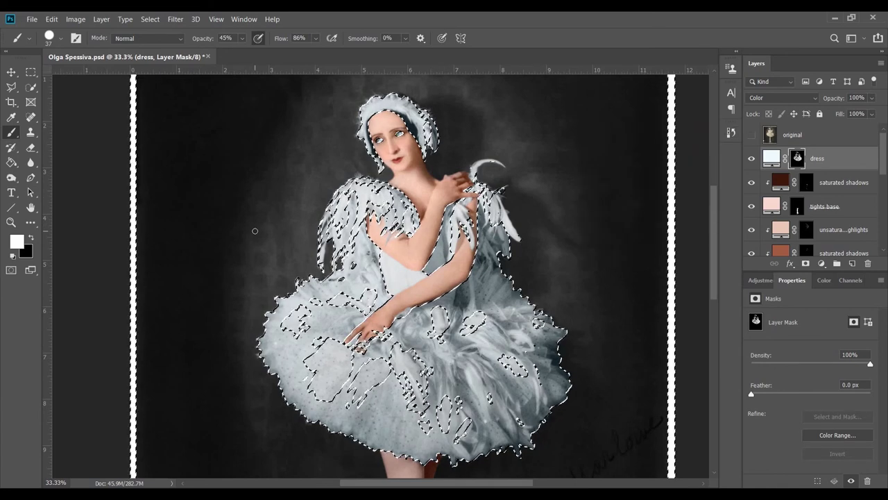
Inspect the dress mask selection across the tutu at 100% with an 18 px brush
key(ctrl+1)
drag(200, 243, 321, 149)
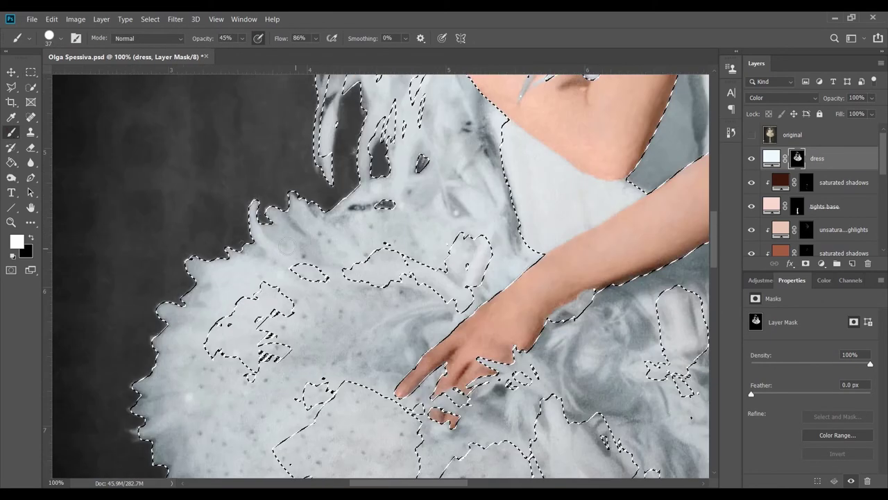
right_click(326, 236)
key(Return)
scroll(389, 224, up, 5)
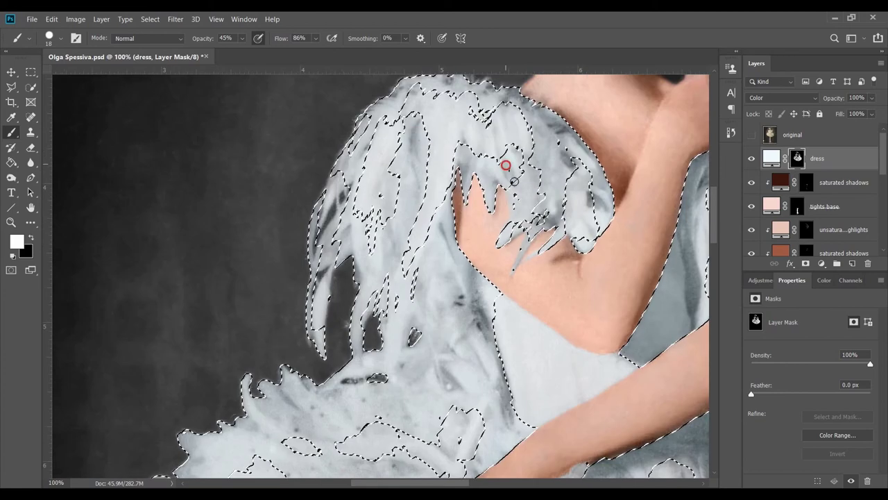
scroll(473, 276, down, 2)
scroll(473, 276, down, 3)
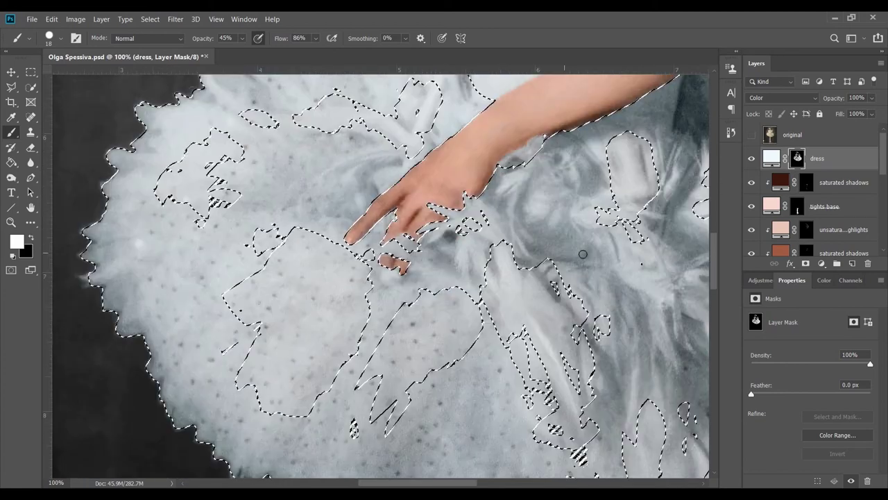
scroll(582, 254, right, 3)
scroll(555, 229, up, 5)
scroll(520, 201, down, 6)
scroll(480, 164, down, 5)
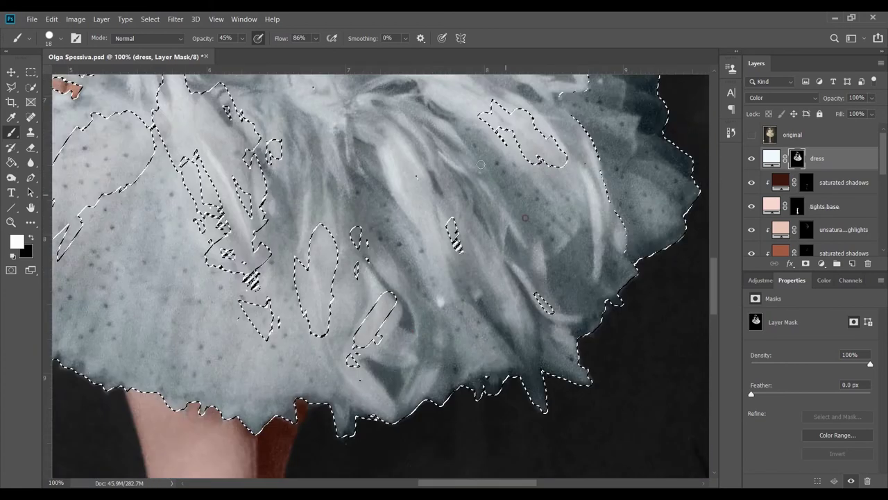
Deselect and target the tights base layer mask with the image fitted in view
key(ctrl+0)
key(ctrl+d)
key(v)
right_click(798, 158)
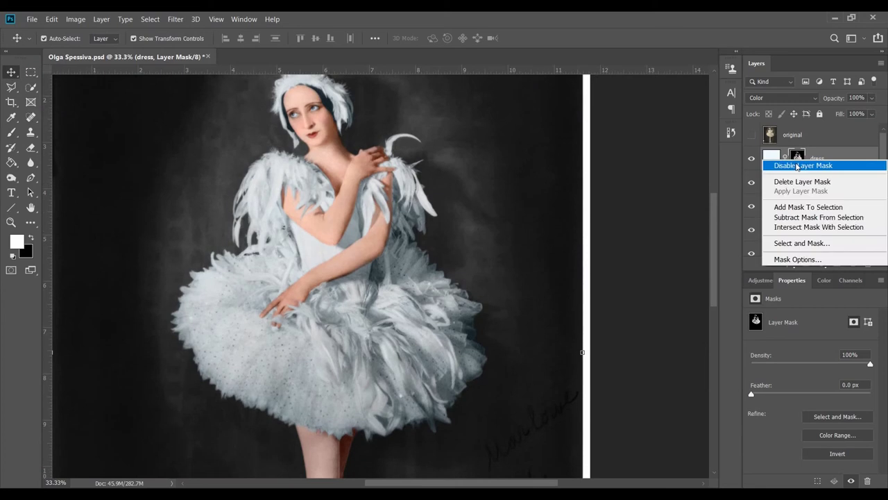
key(Escape)
key(ctrl+0)
key(alt+bracketleft)
key(alt+bracketleft)
Move between the legs and the dress, resizing the brush from 23 px to 91 px
key(ctrl+plus)
key(ctrl+plus)
key(ctrl+plus)
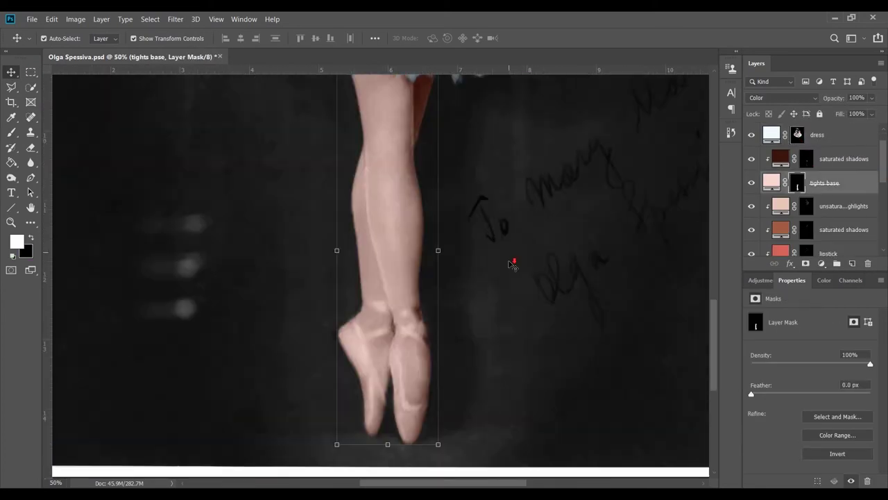
click(11, 130)
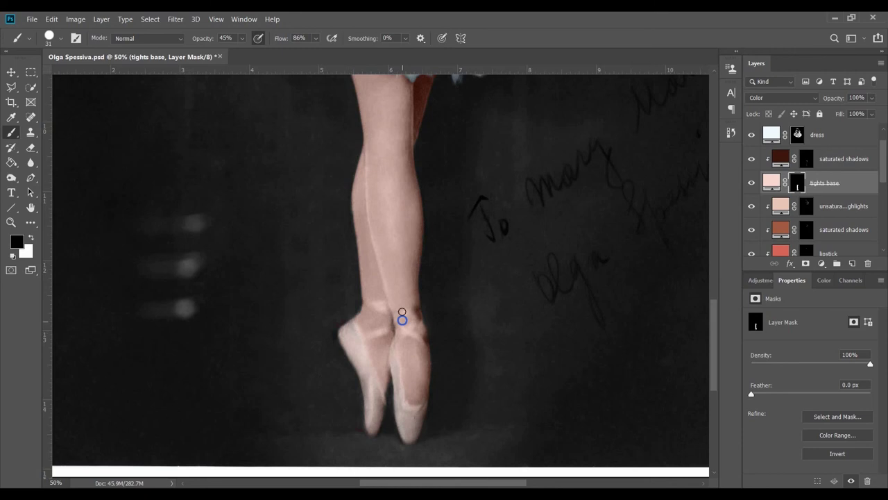
drag(401, 316, 383, 332)
key(ctrl+0)
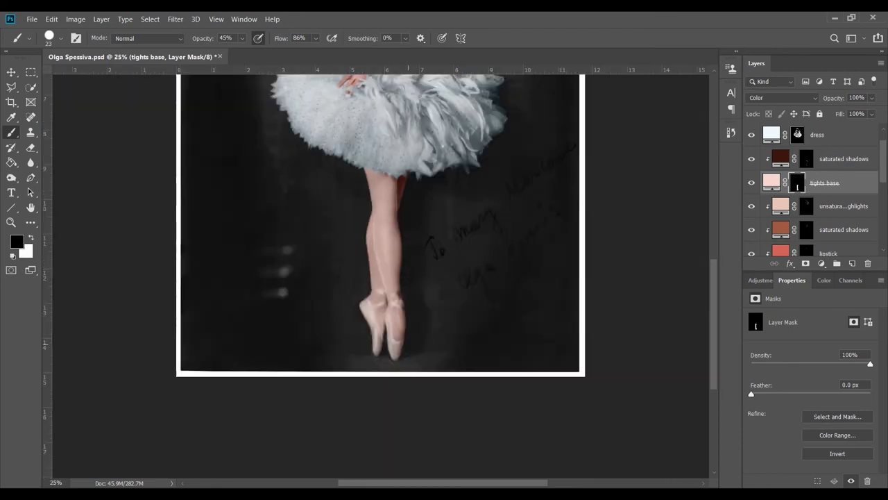
key(alt+bracketright)
key(alt+bracketright)
key(ctrl+plus)
key(ctrl+plus)
key(ctrl+plus)
scroll(580, 235, up, 3)
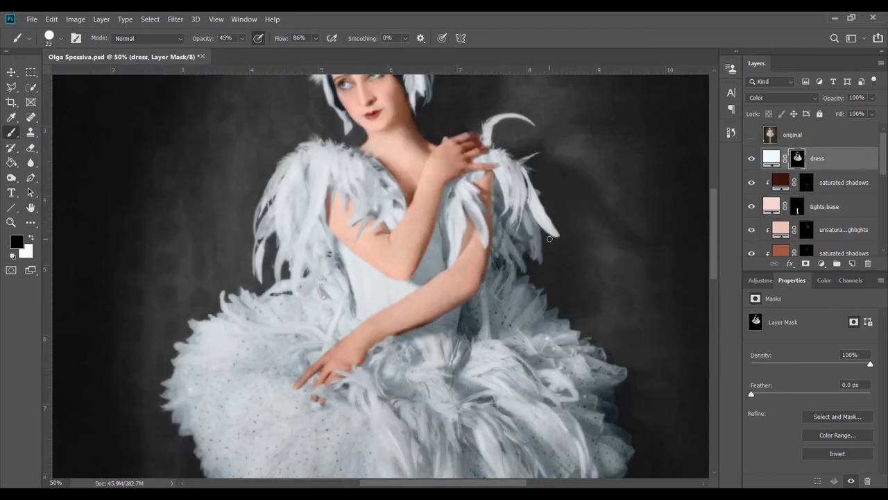
right_click(476, 254)
key(Escape)
scroll(580, 332, down, 5)
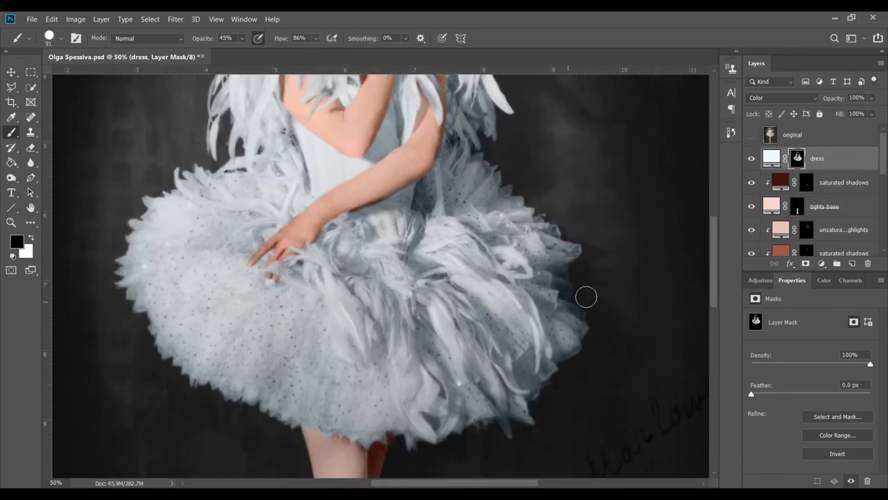
scroll(362, 444, up, 5)
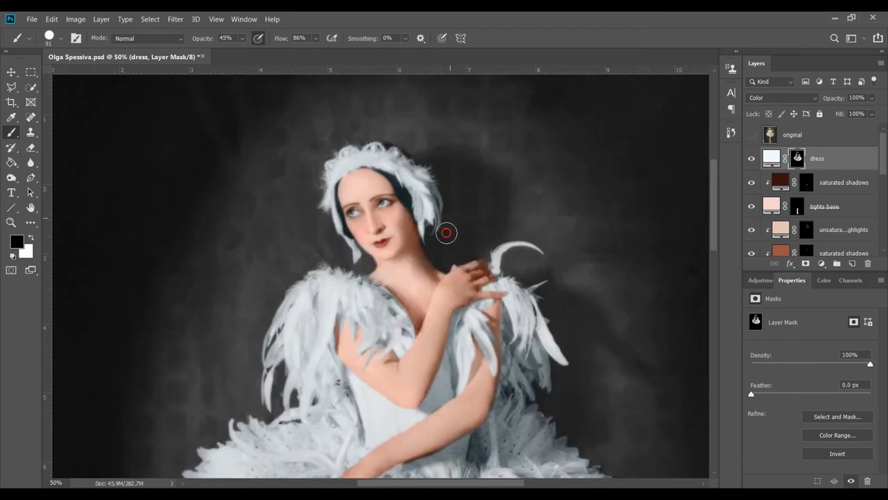
Set the dress layer's blend mode back to Color and add an empty Layer 1 above it
click(771, 158)
scroll(787, 94, down, 1)
scroll(787, 94, down, 1)
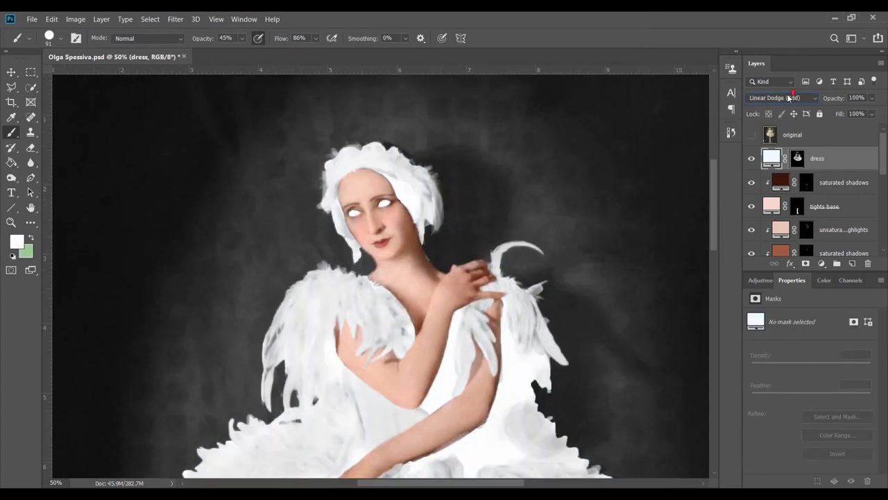
scroll(787, 94, up, 1)
click(786, 98)
click(753, 370)
scroll(717, 239, down, 4)
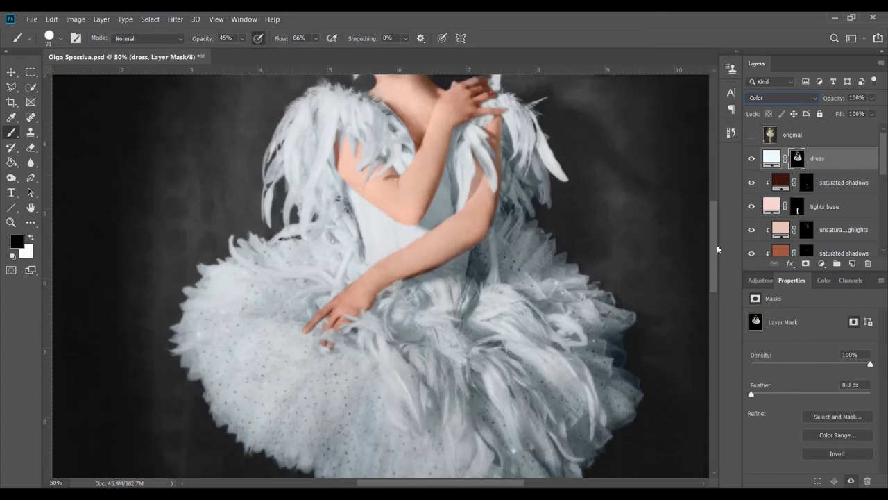
click(852, 263)
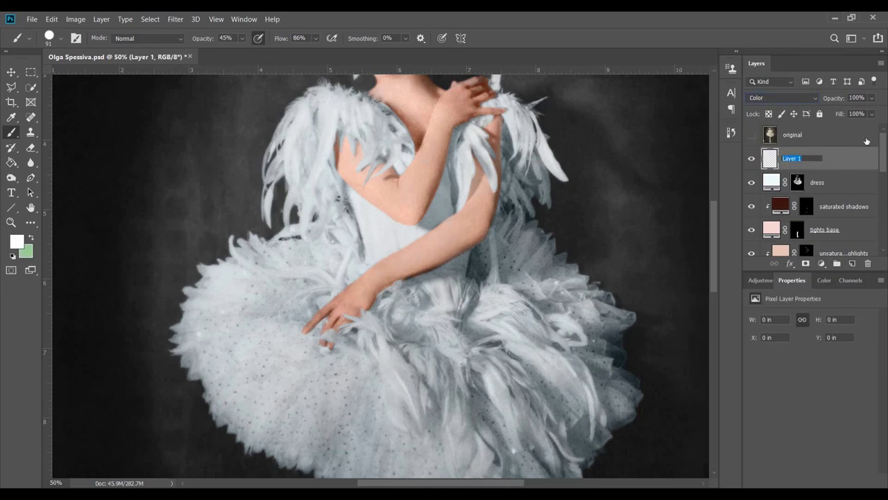
Name the new layer 'skin scatter' and fill it with a skin tone sampled from the arm
text(skin scatter)
key(Return)
click(462, 238)
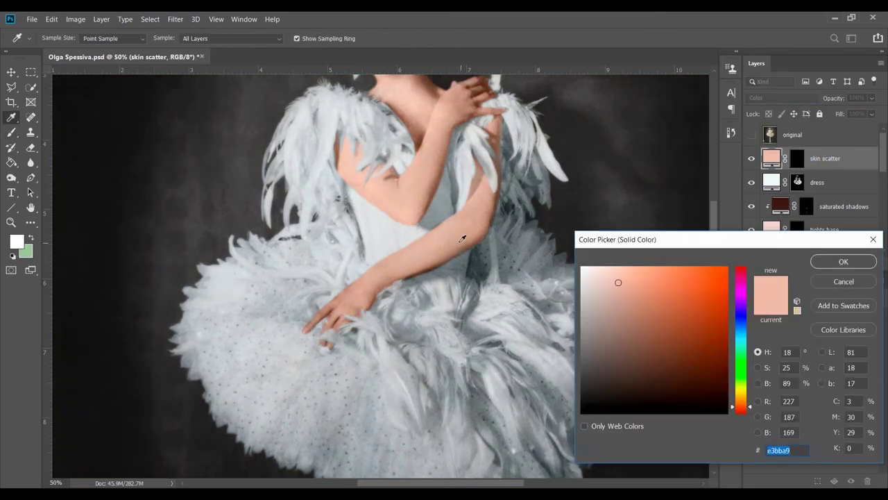
key(Return)
Paint the skin scatter mask over the arms with a black brush at 26% opacity
key(b)
key(x)
key(ctrl+plus)
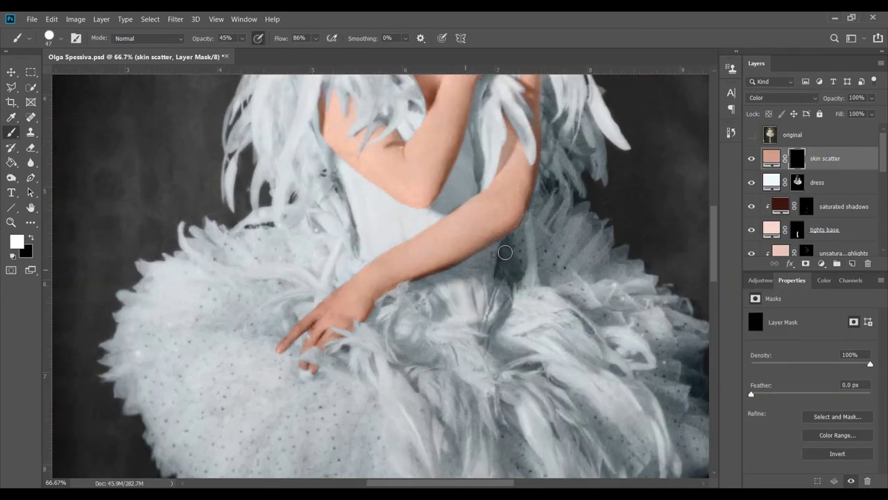
key(2)
key(6)
scroll(522, 277, up, 3)
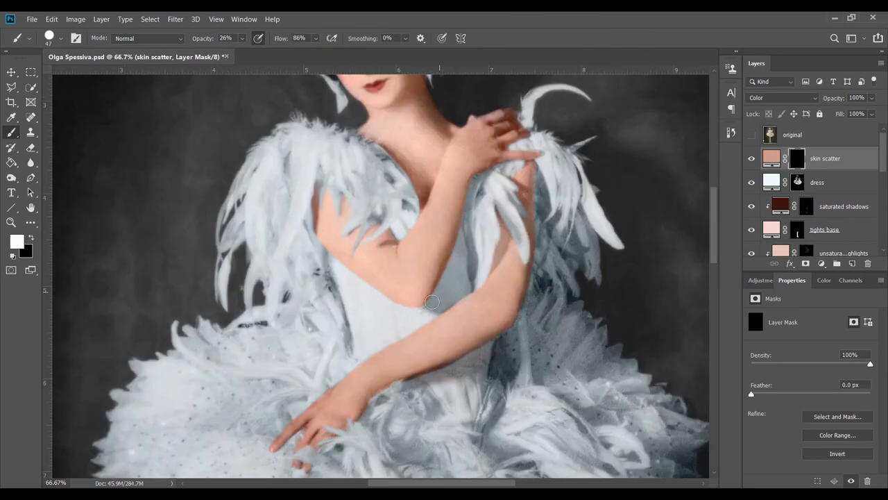
scroll(315, 239, down, 2)
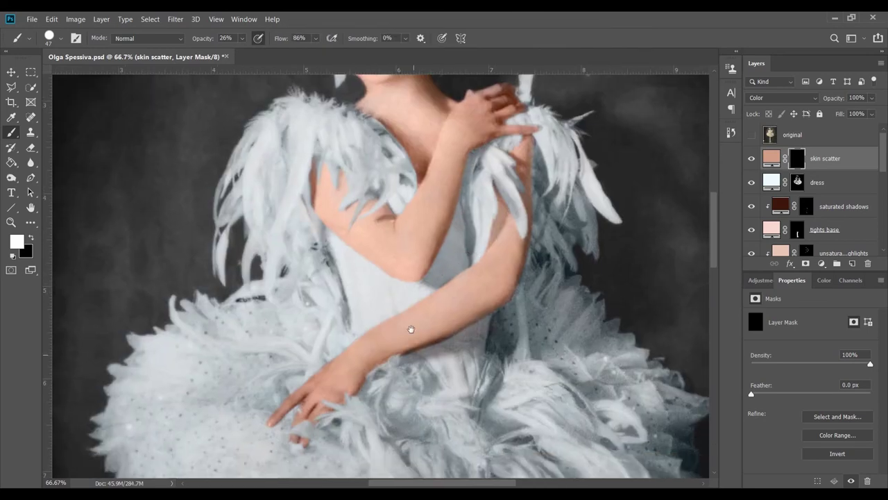
scroll(410, 327, down, 2)
scroll(493, 278, up, 7)
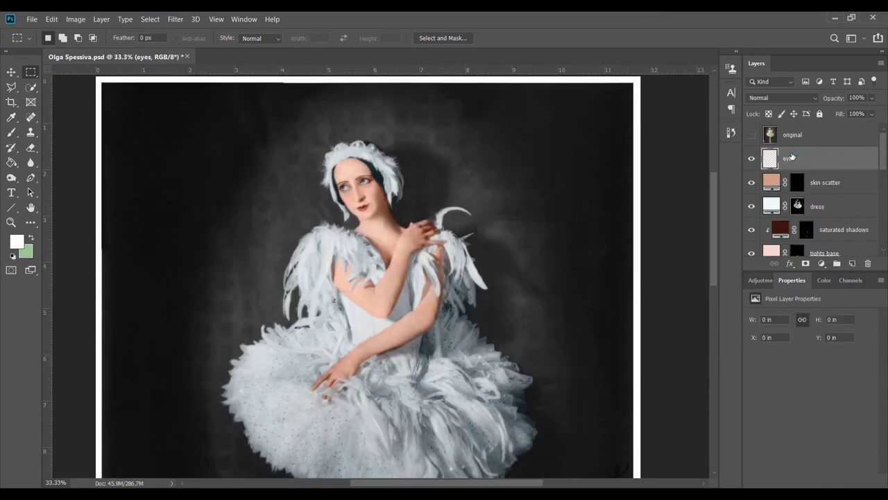
Set the eyes layer to Color blending and brush its mask over the dancer's right eye
key(shift+alt+c)
key(ctrl+1)
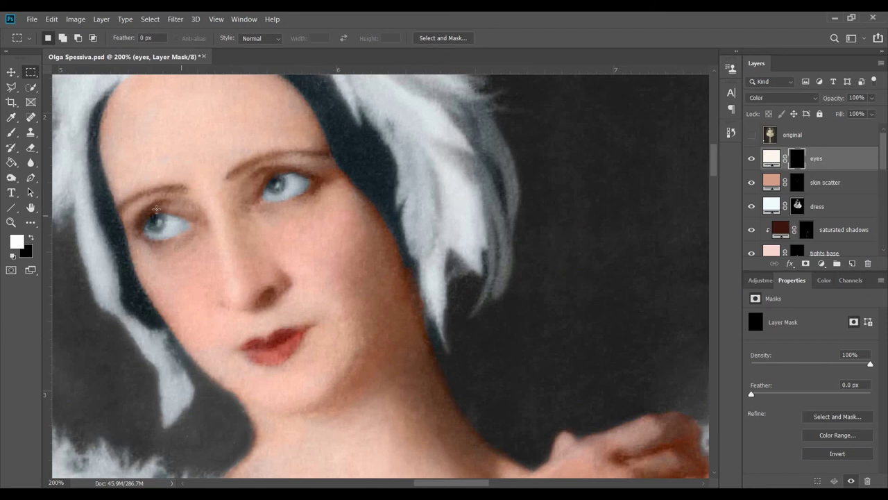
key(b)
drag(281, 183, 265, 196)
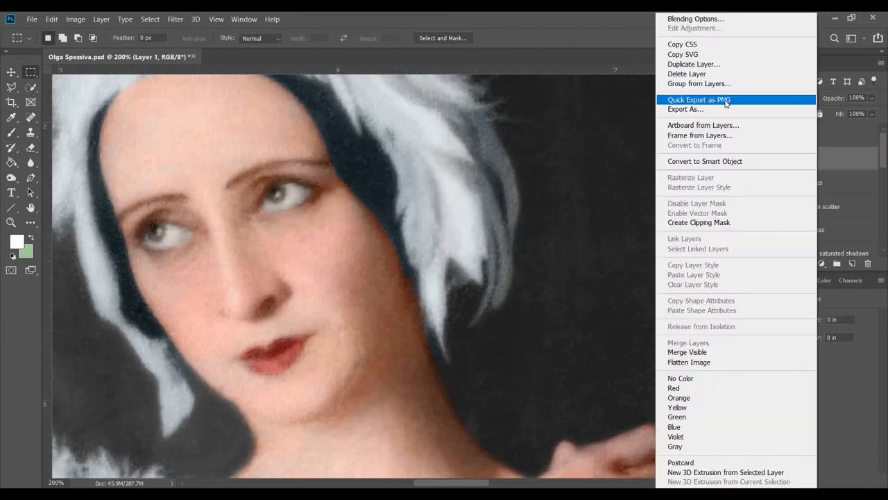
Add a clipped dark brown irises fill with an inverted, fully hidden mask and a small brush
click(739, 408)
click(631, 375)
click(652, 370)
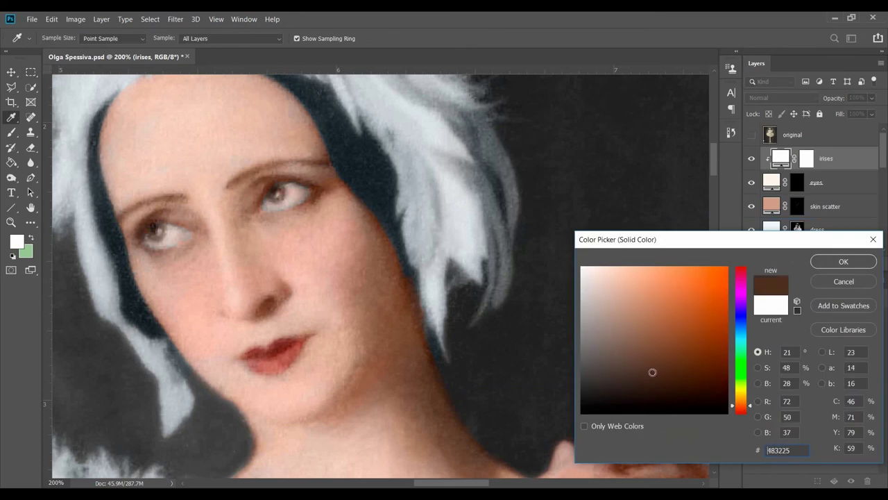
click(844, 262)
key(ctrl+i)
key(b)
right_click(278, 187)
key(Escape)
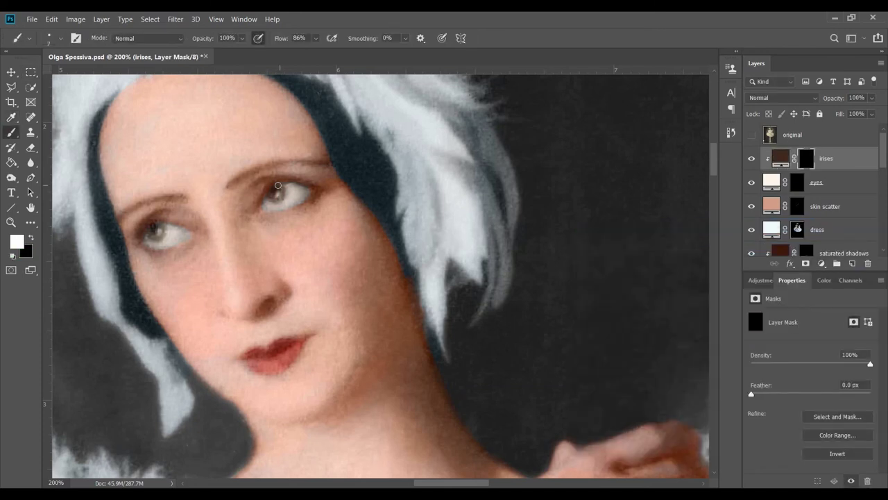
key(ctrl+minus)
key(ctrl+minus)
key(ctrl+minus)
Give the background color layer a warm brown Solid Color fill
key(ctrl+0)
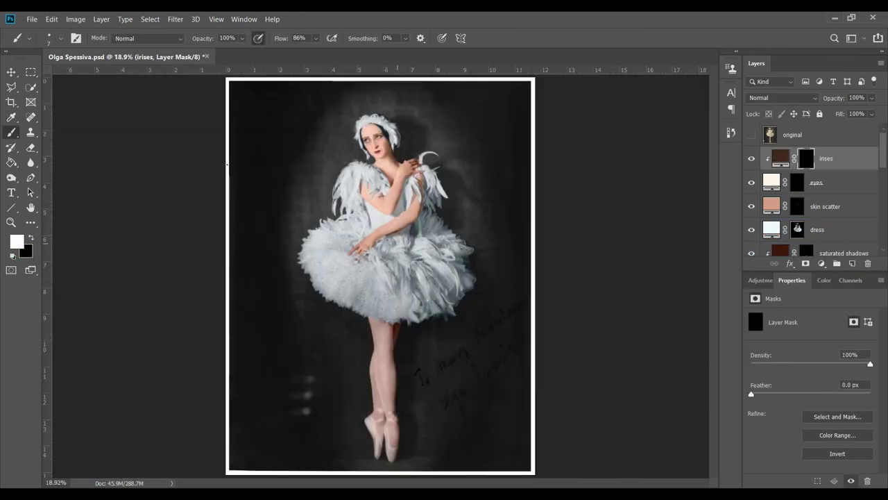
scroll(811, 194, down, 5)
click(825, 173)
click(822, 263)
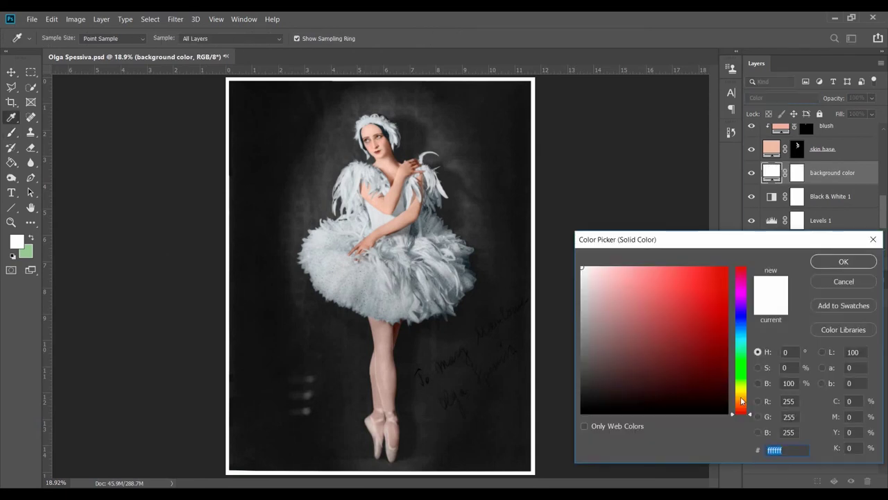
key(Return)
key(b)
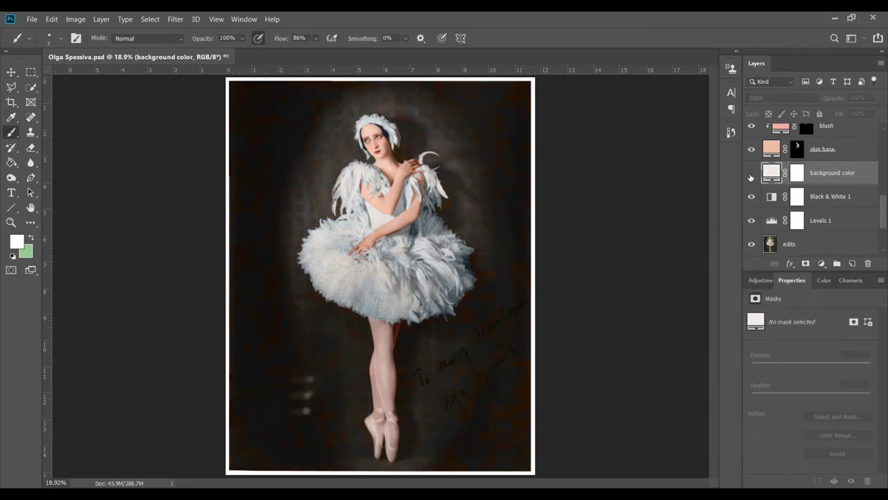
Sample several dark background tones with the Eyedropper
scroll(643, 324, up, 3)
key(i)
key(F6)
click(363, 287)
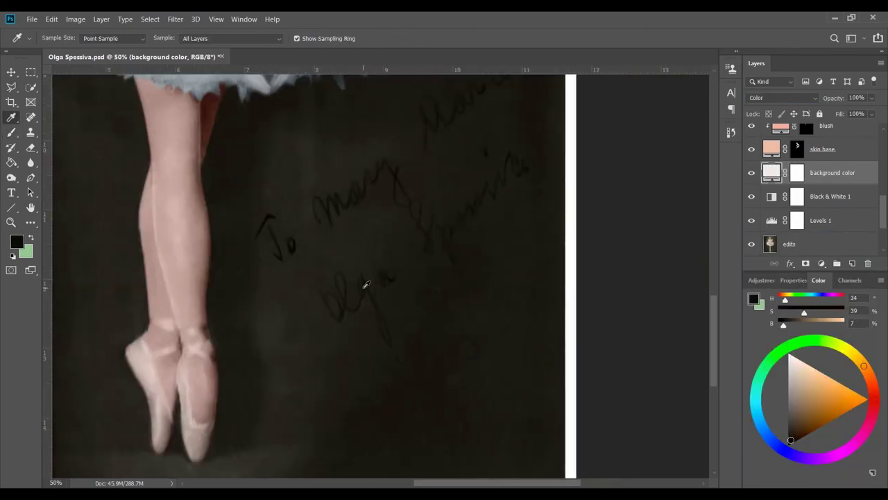
click(496, 194)
scroll(521, 218, up, 3)
click(440, 246)
Sample the dress's grey-blue and a darker background grey with the Eyedropper
scroll(527, 273, down, 2)
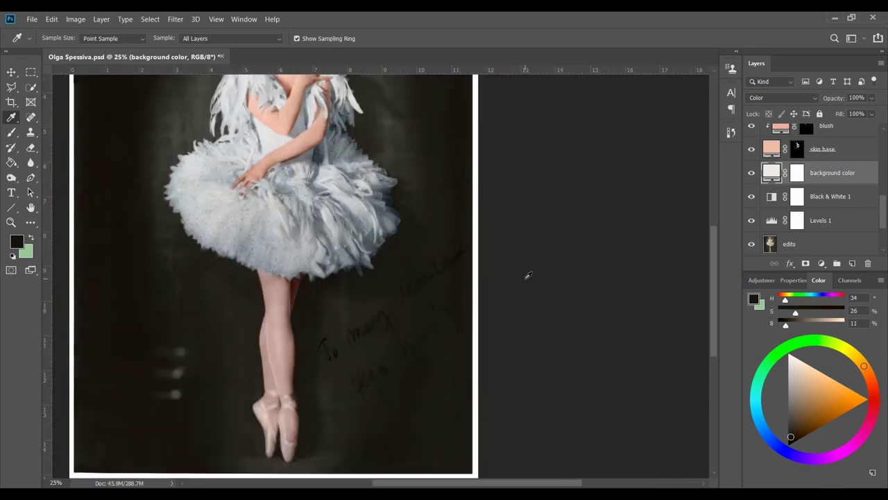
scroll(516, 282, down, 2)
scroll(515, 282, up, 3)
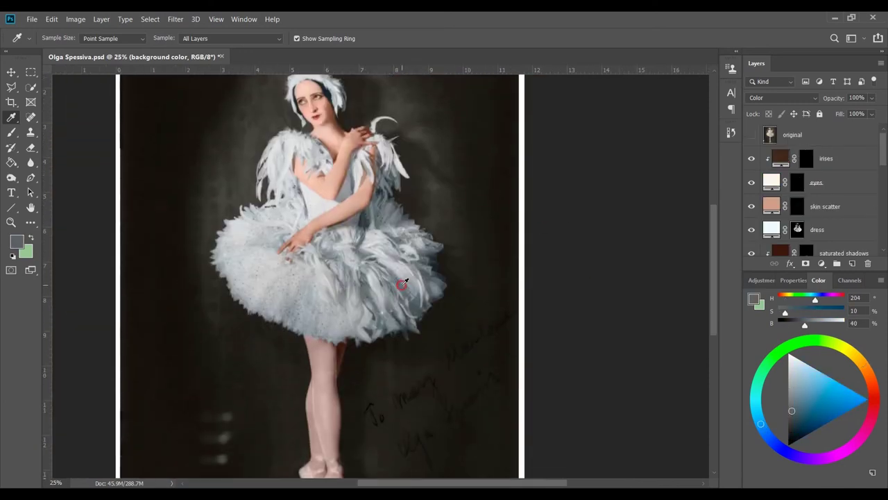
click(315, 203)
click(316, 204)
scroll(316, 203, up, 1)
scroll(555, 311, down, 5)
scroll(464, 363, up, 3)
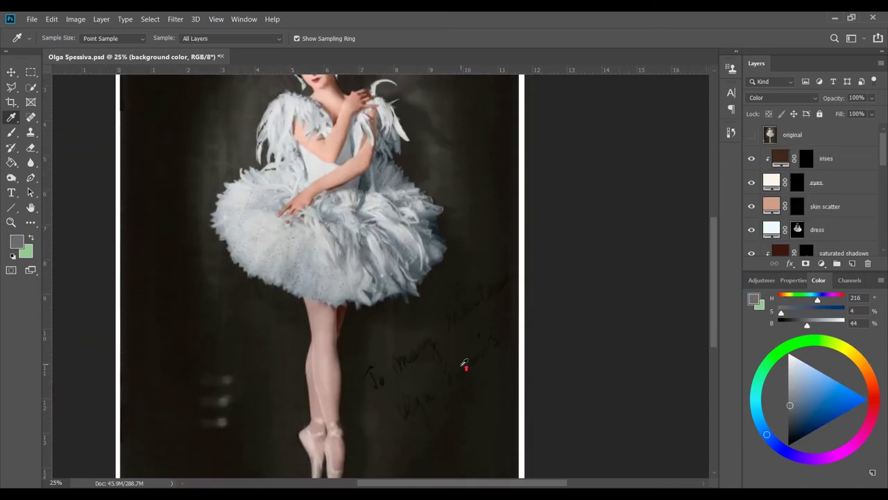
scroll(440, 382, up, 1)
scroll(440, 382, down, 2)
Toggle the original sepia layer to compare against the colour version, then save the portrait
key(b)
key(ctrl+0)
click(750, 134)
click(751, 135)
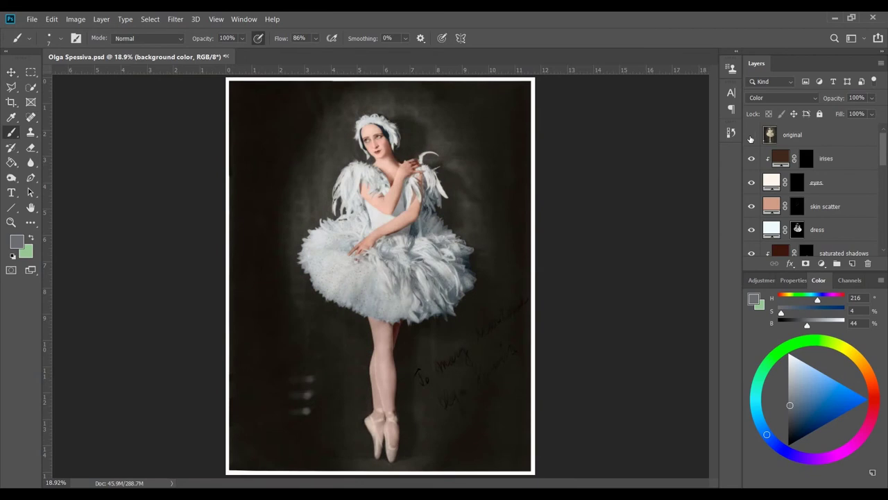
click(750, 135)
click(751, 135)
scroll(654, 174, down, 5)
key(ctrl+0)
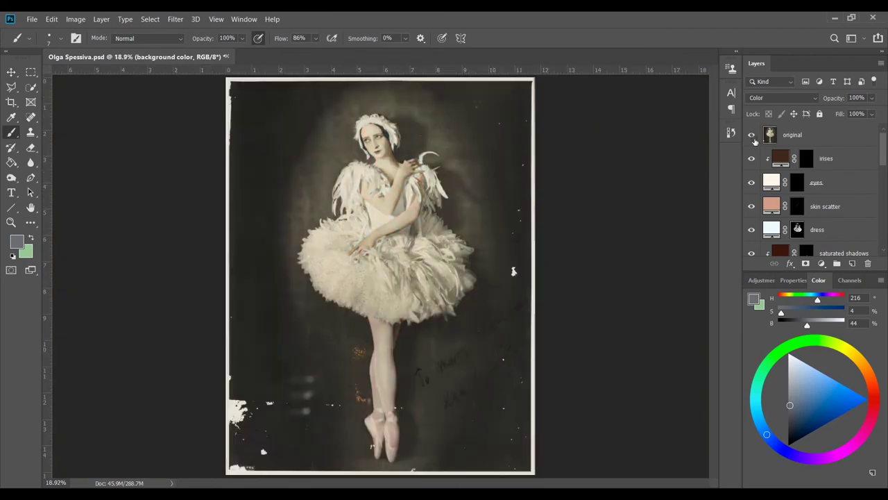
key(ctrl+plus)
scroll(811, 182, down, 3)
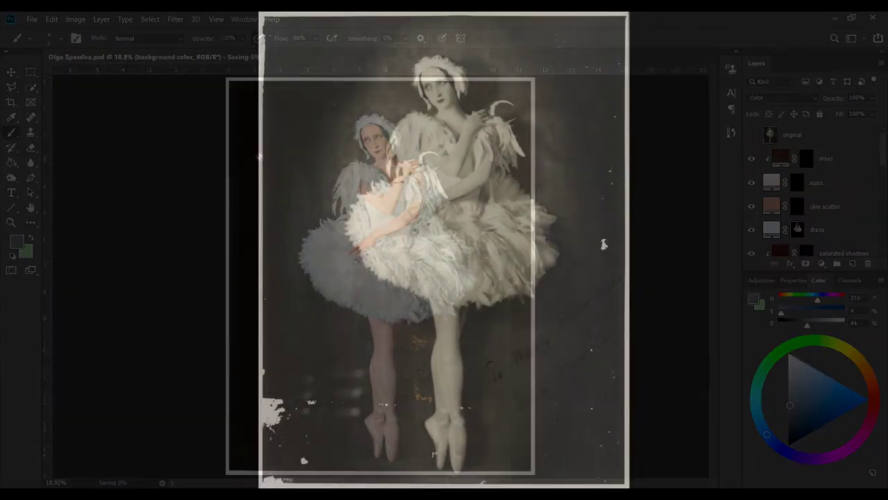